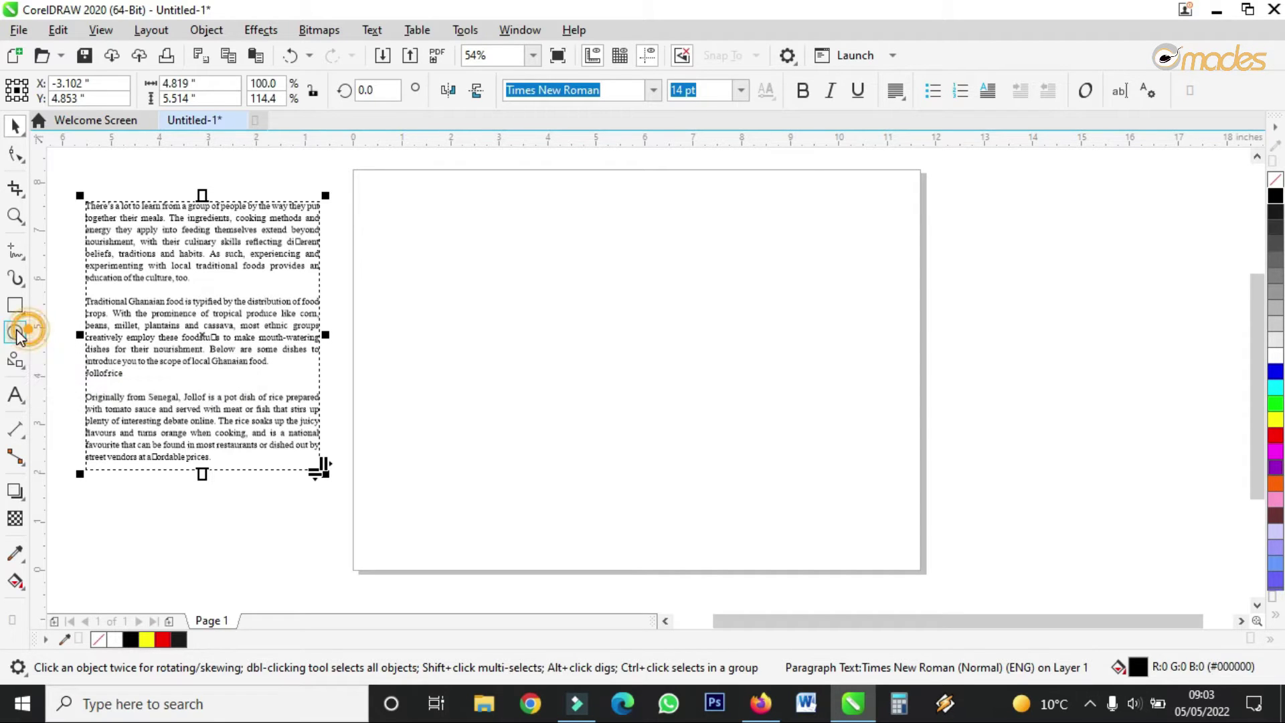
# Draw a circle about 5.12 inches in diameter on the page, beside the paragraph text.
pyautogui.click(16, 333)
pyautogui.moveTo(464, 230); pyautogui.dragTo(710, 480)
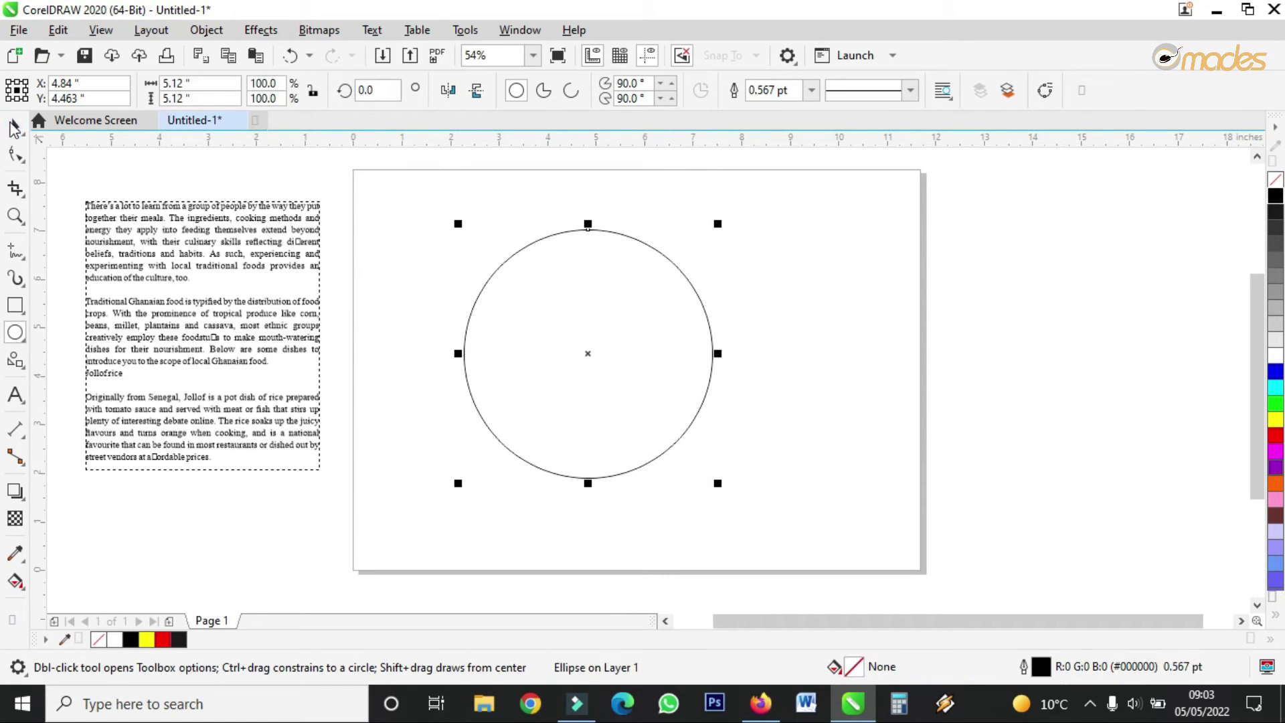
pyautogui.click(14, 125)
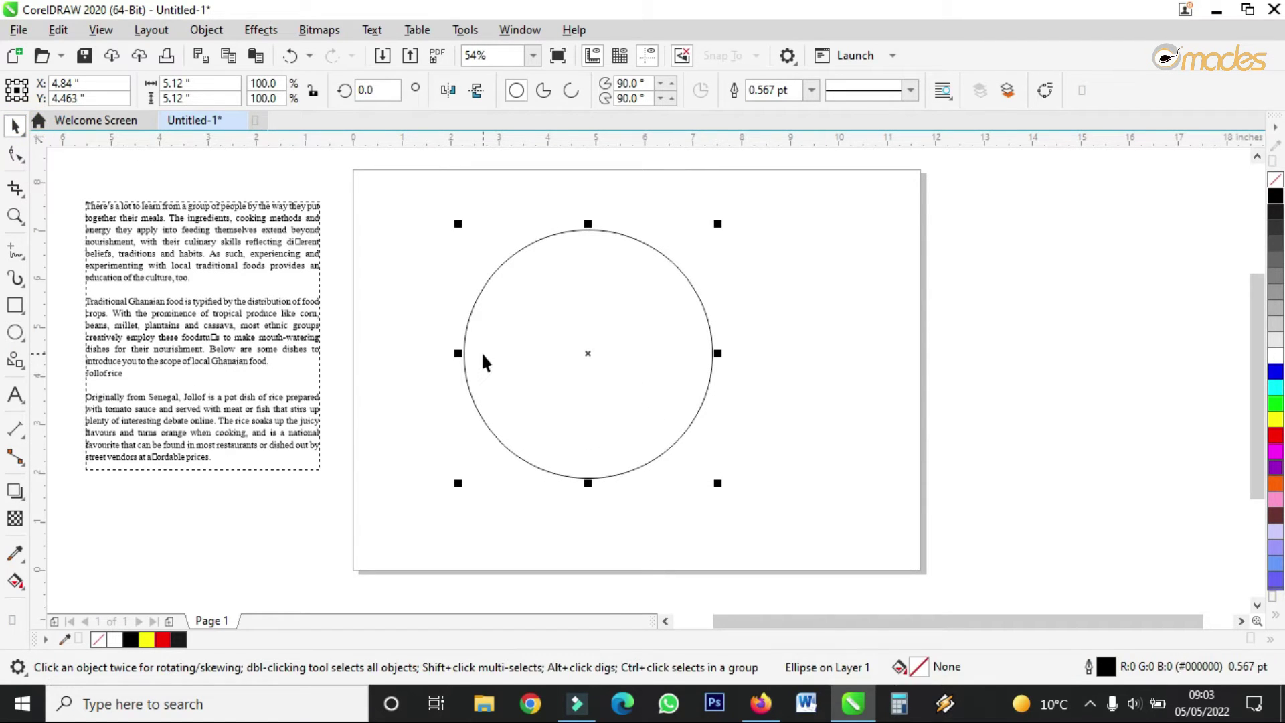
pyautogui.scroll(1, 156, 239)
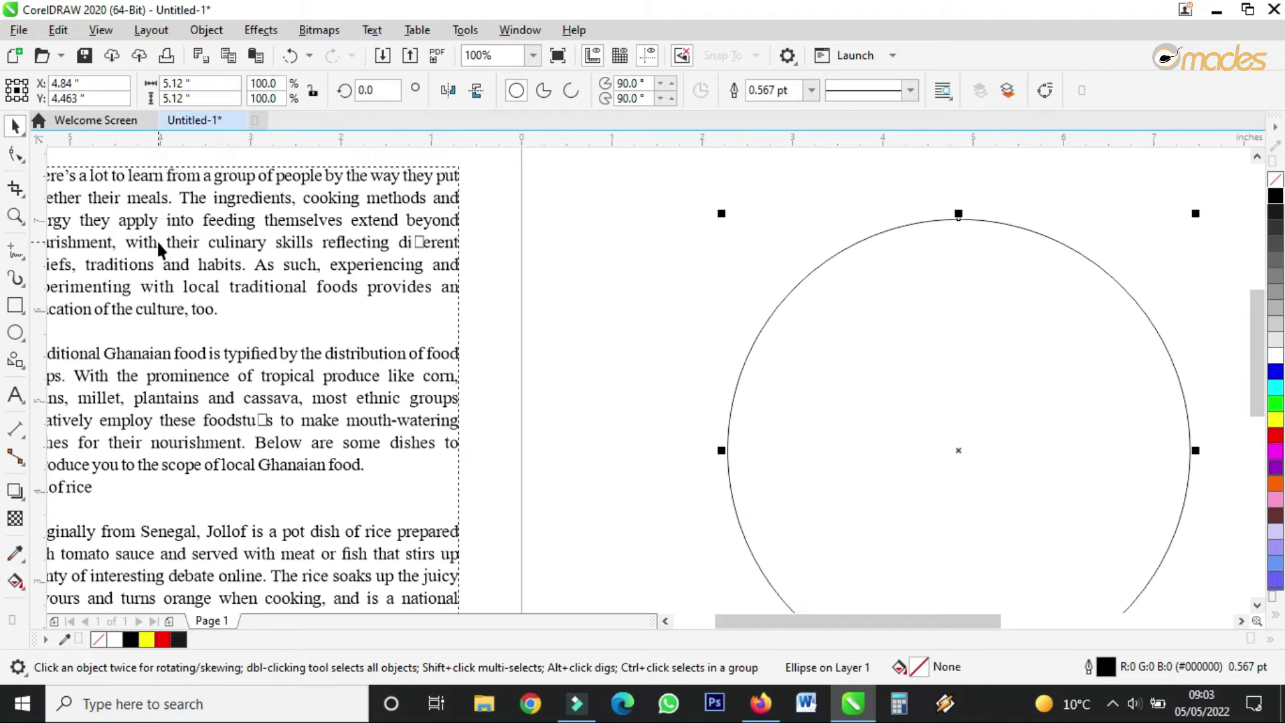
pyautogui.scroll(-2, 244, 239)
pyautogui.scroll(2, 244, 245)
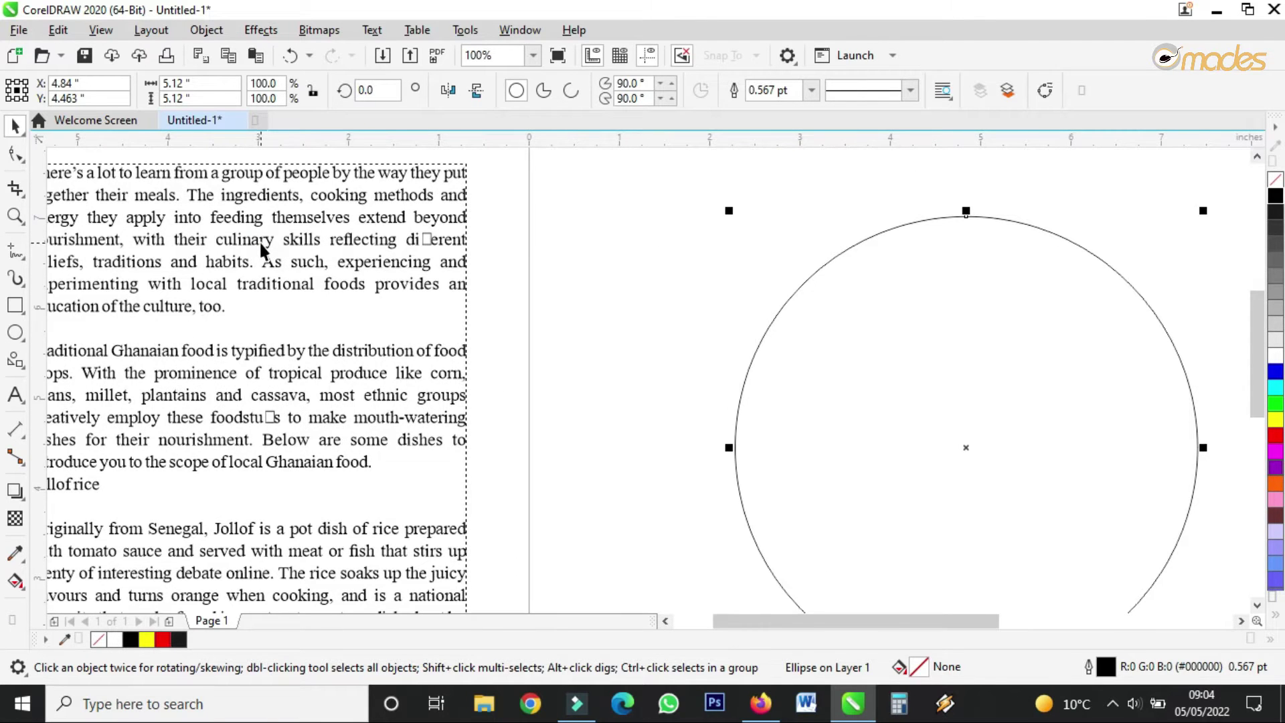
pyautogui.scroll(-1, 259, 240)
pyautogui.click(259, 240)
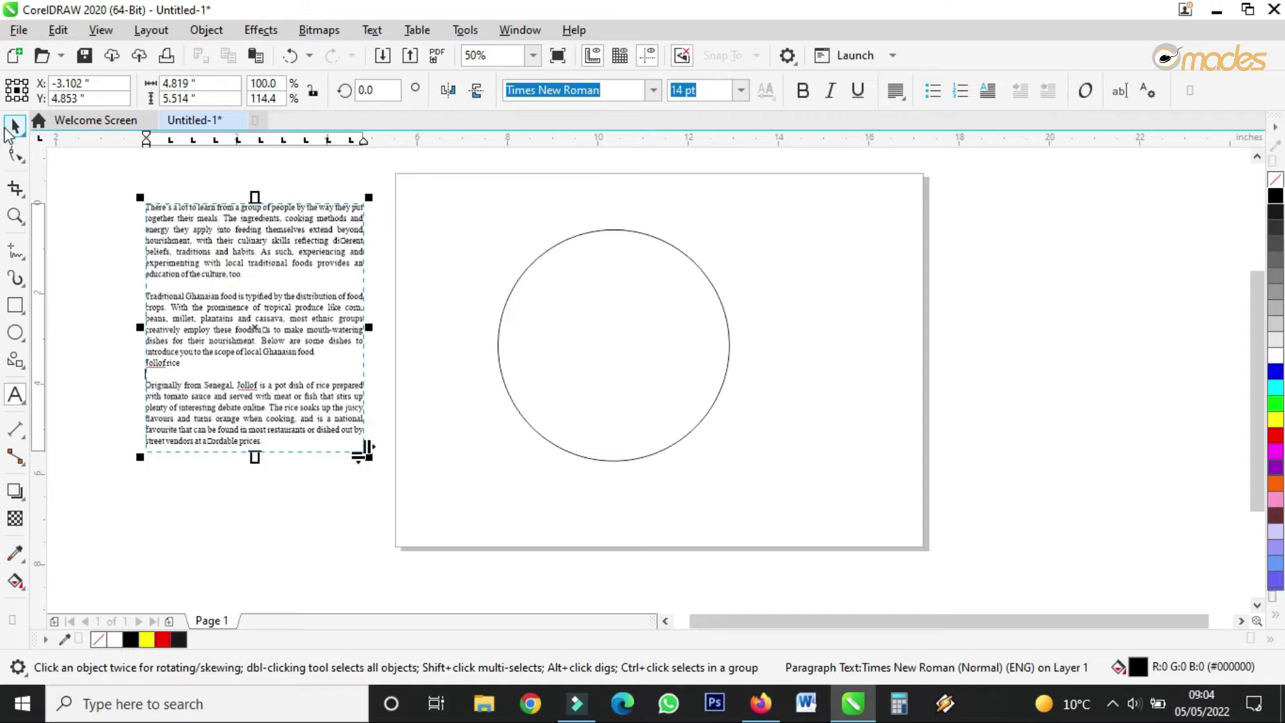
pyautogui.scroll(2, 588, 261)
pyautogui.scroll(-2, 581, 261)
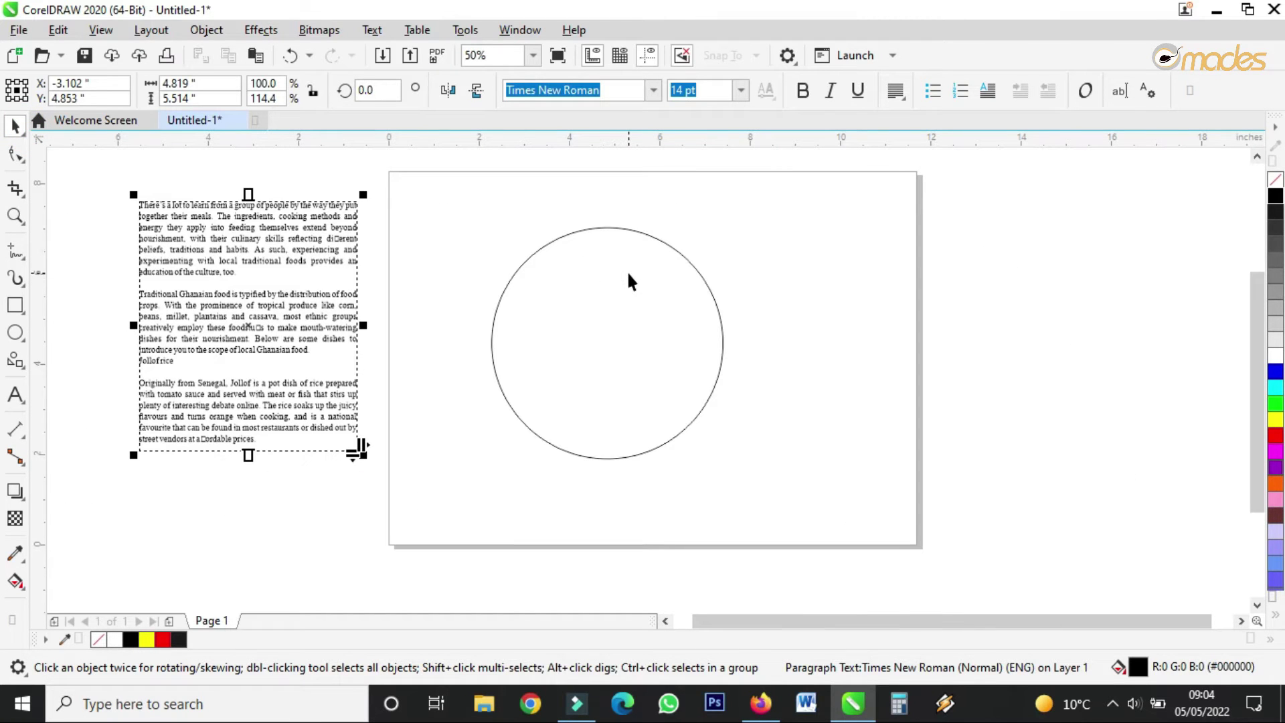
# Copy all the text inside the paragraph text frame beside the page.
pyautogui.doubleClick(269, 297)
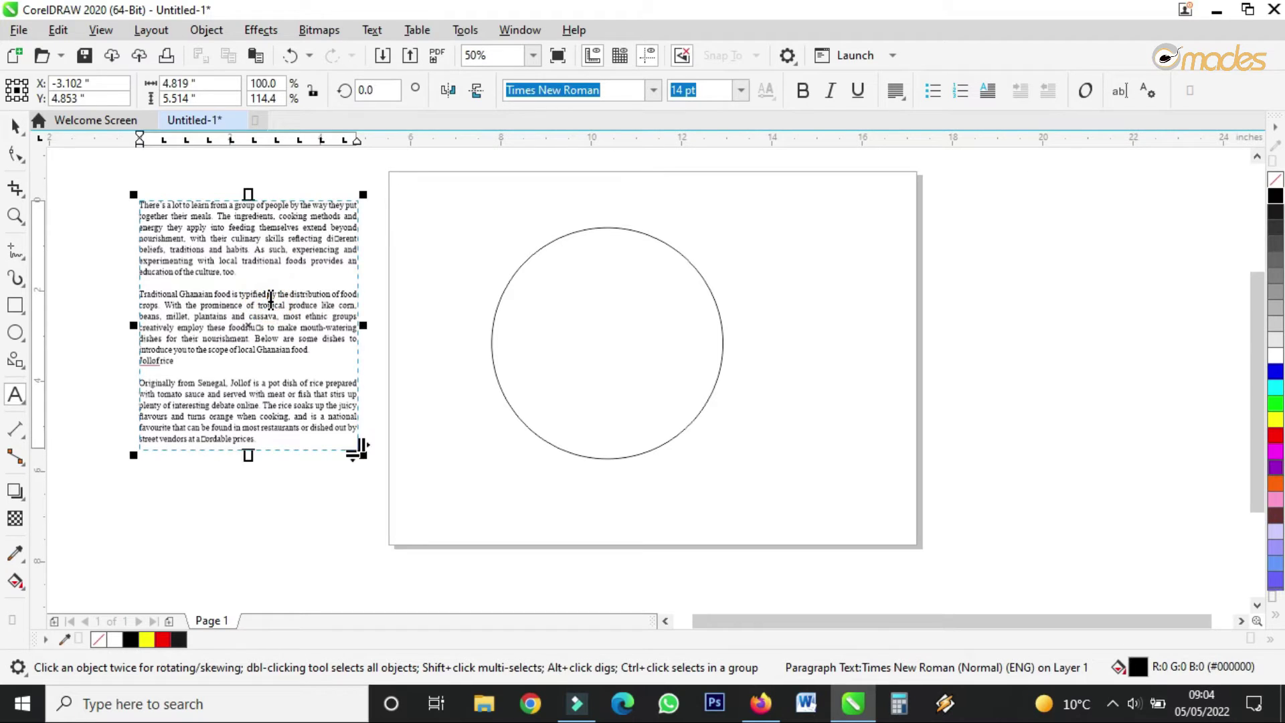
pyautogui.hotkey('ctrl', 'a')
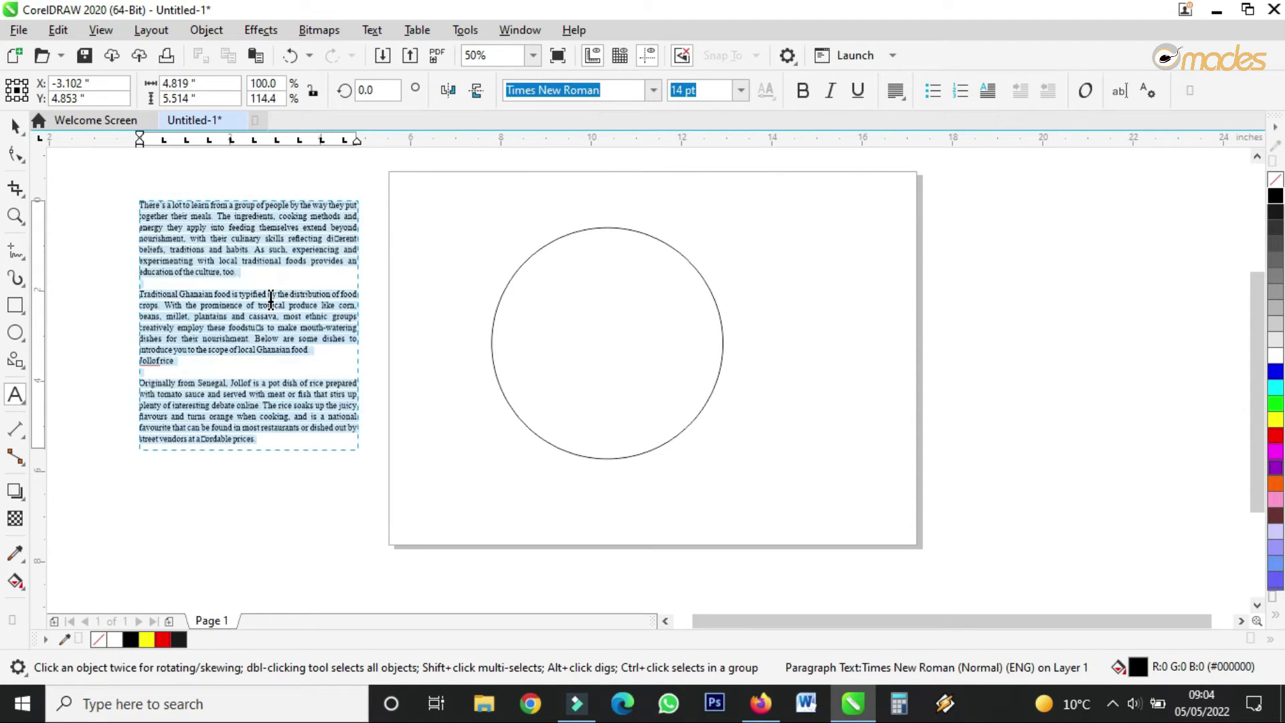
pyautogui.rightClick(270, 297)
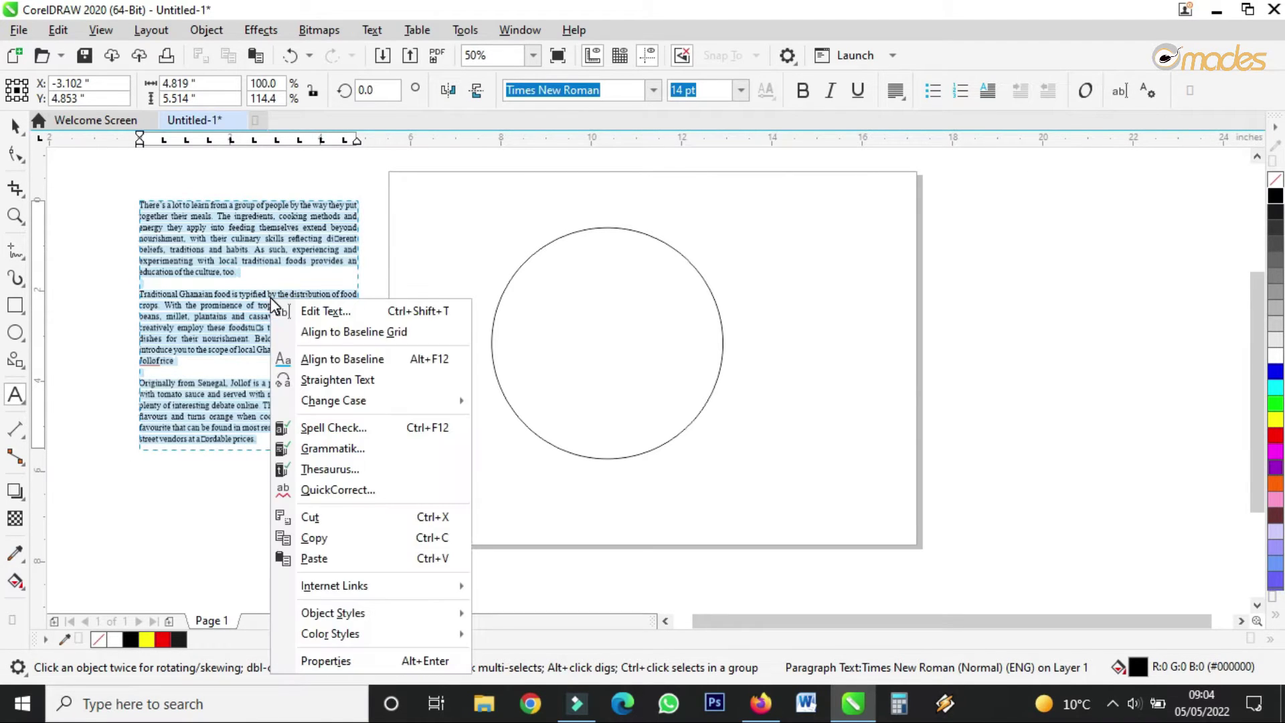
pyautogui.click(328, 537)
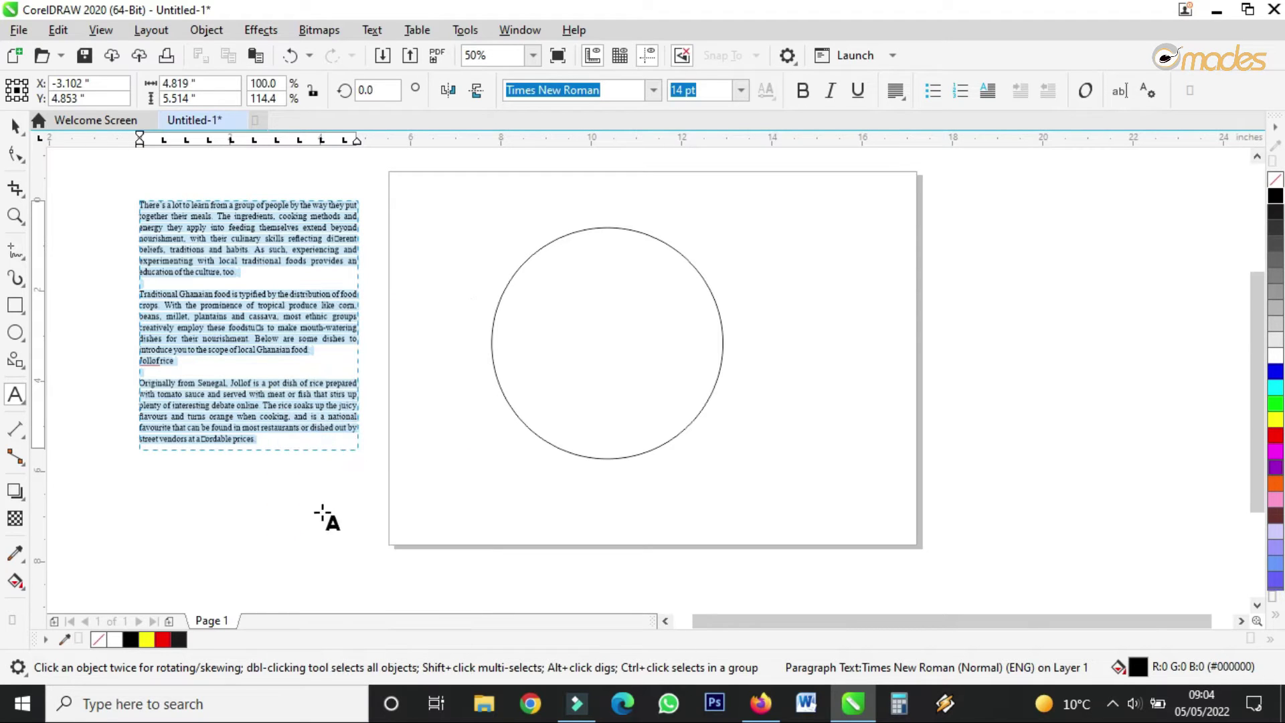
pyautogui.click(14, 125)
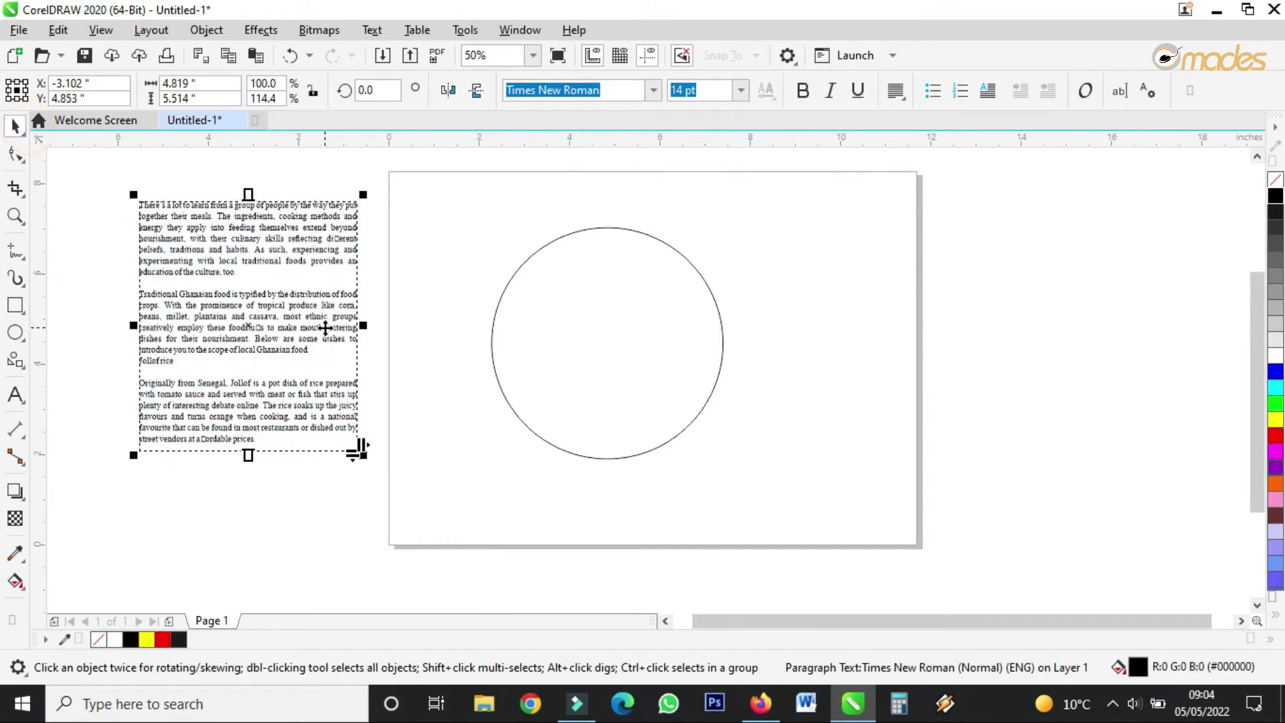
pyautogui.click(13, 400)
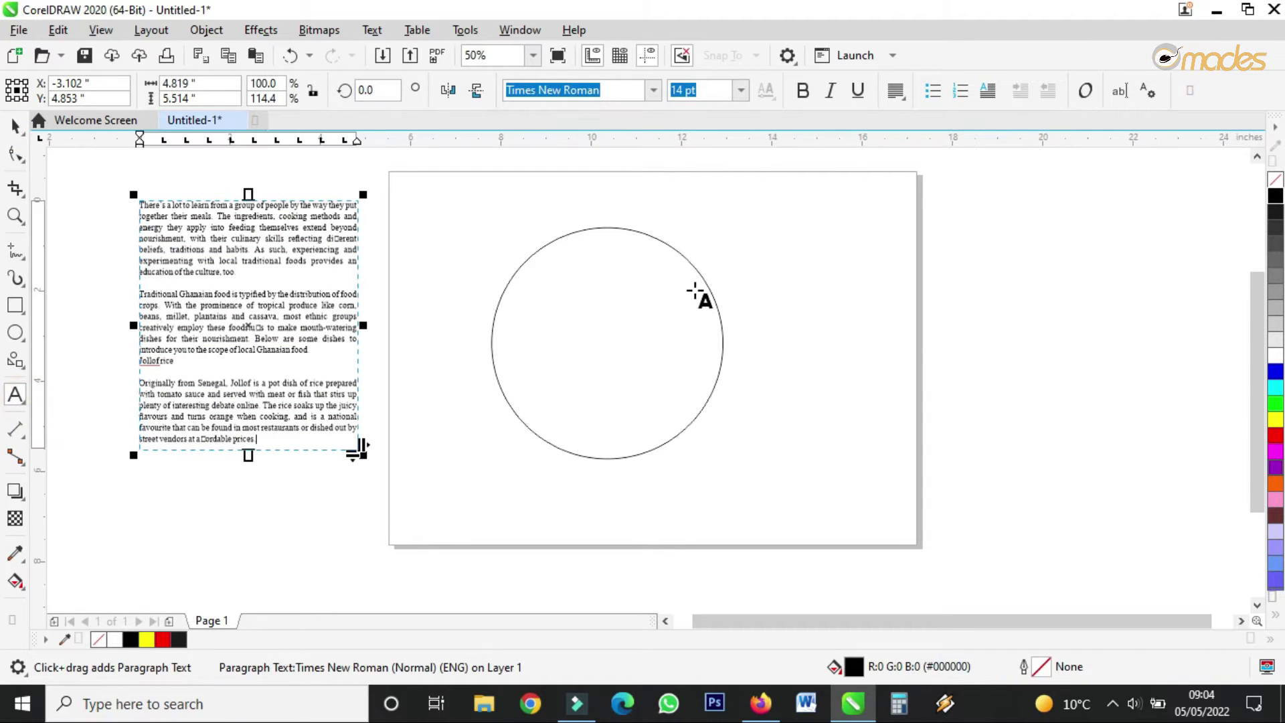
pyautogui.scroll(2, 656, 231)
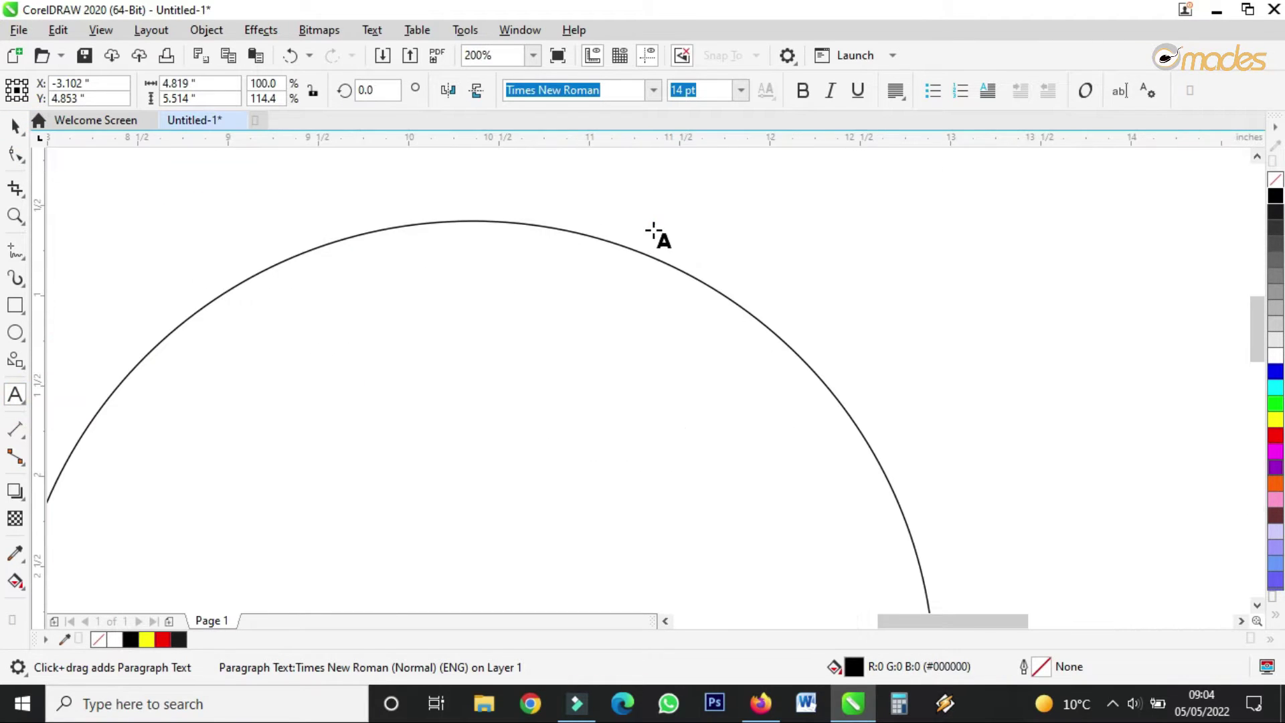
pyautogui.scroll(2, 706, 268)
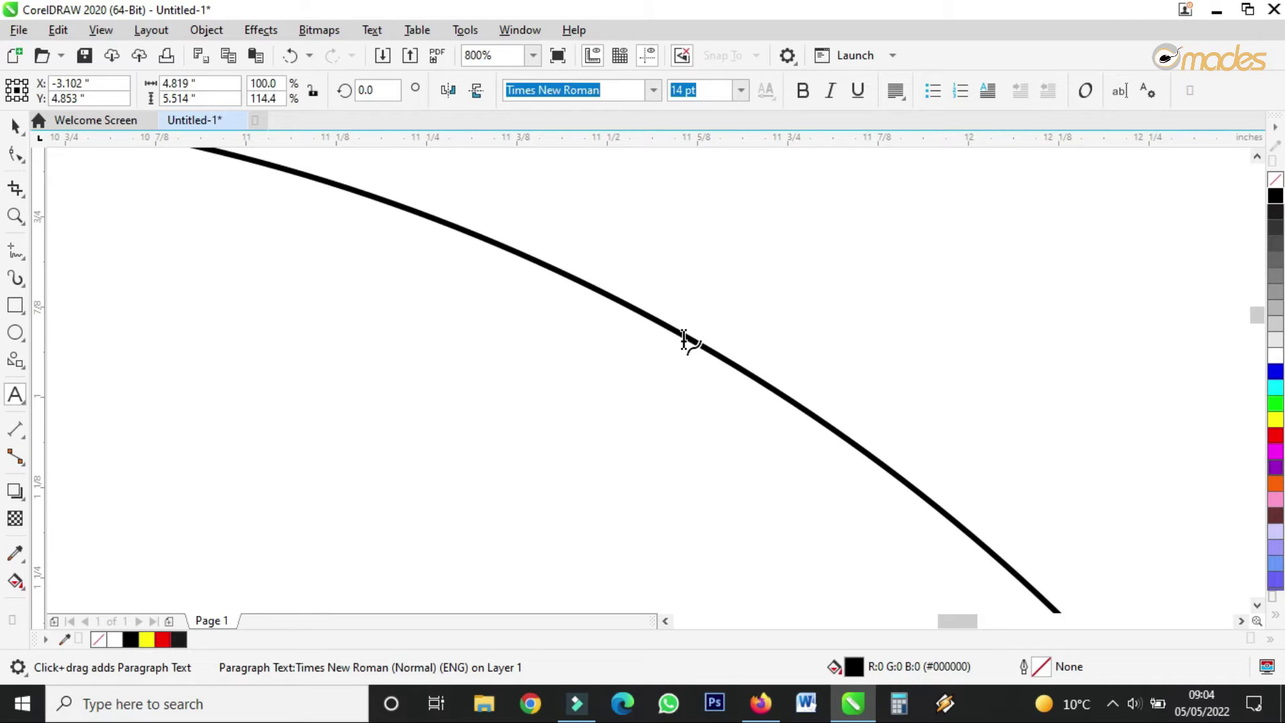
pyautogui.scroll(-2, 697, 336)
pyautogui.scroll(2, 714, 324)
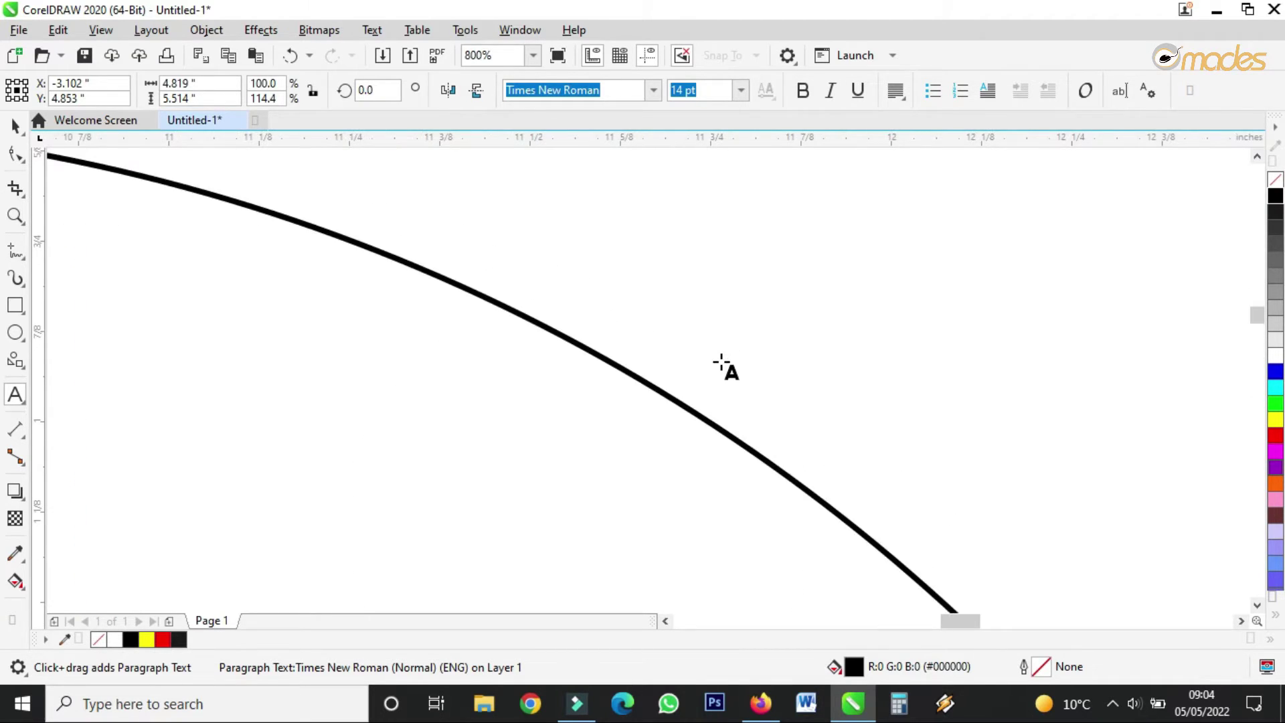
pyautogui.click(691, 419)
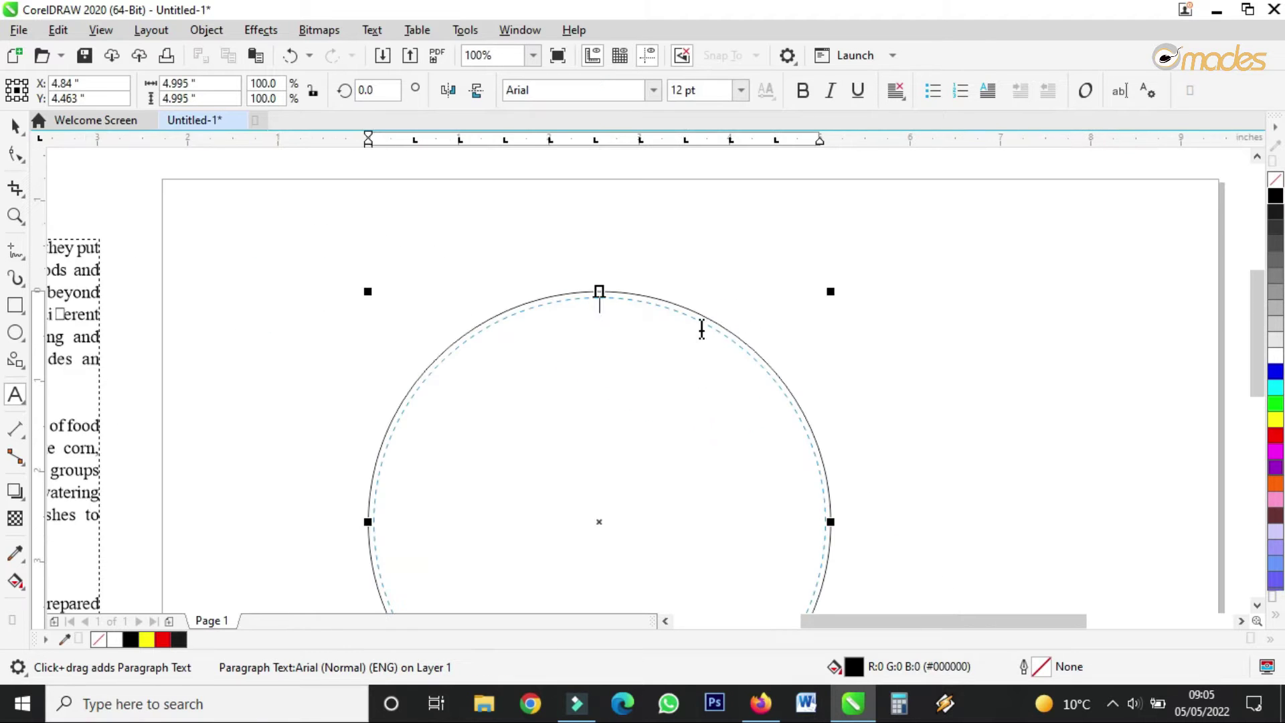
pyautogui.scroll(-3, 618, 316)
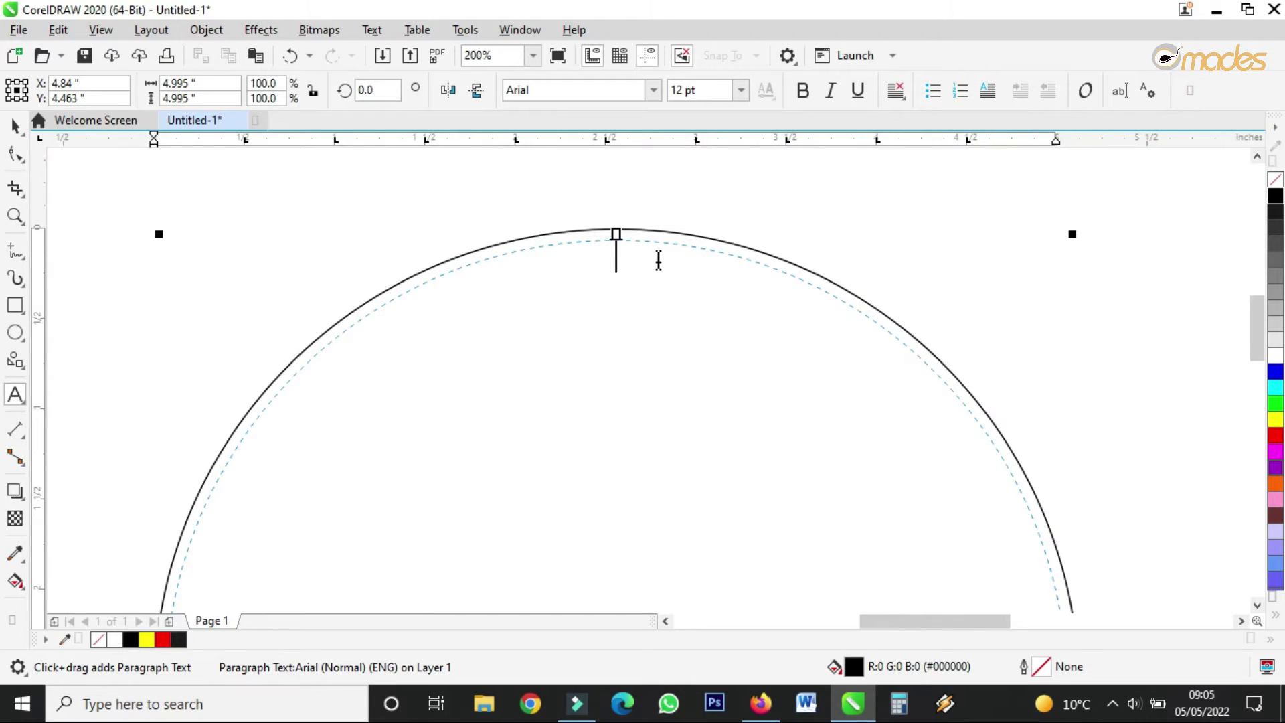
pyautogui.scroll(3, 620, 235)
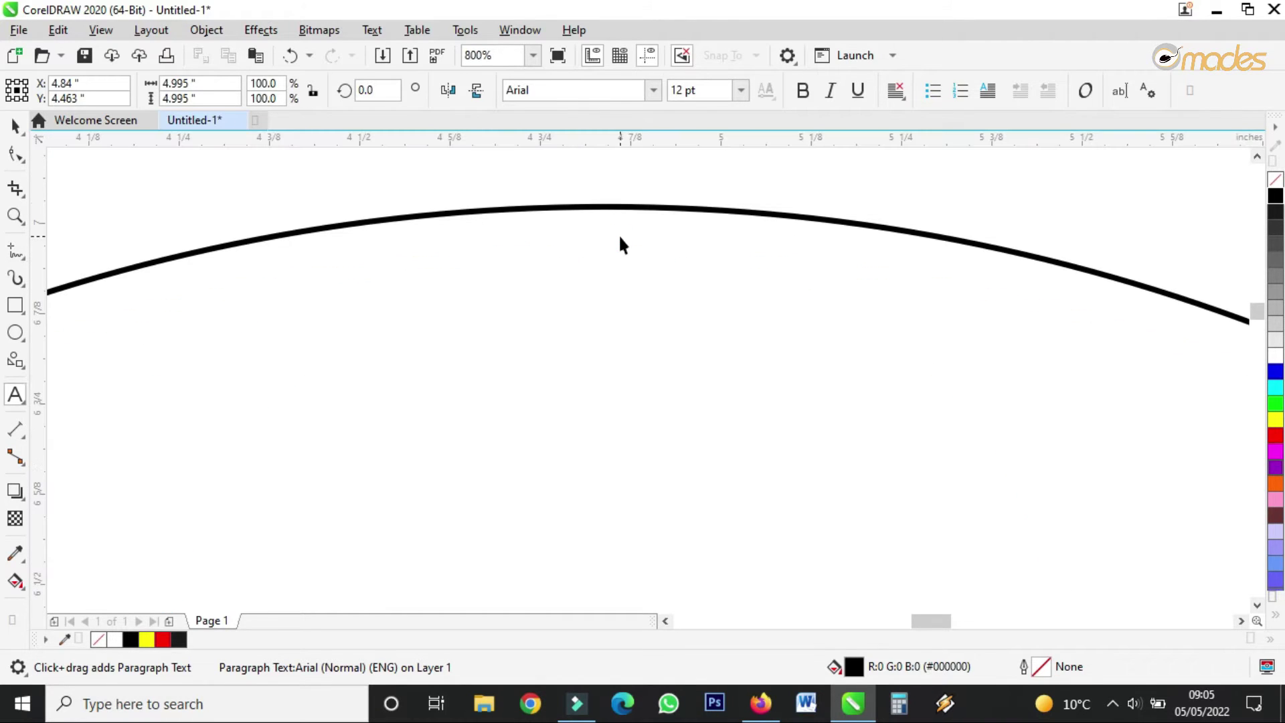
pyautogui.press('Escape')
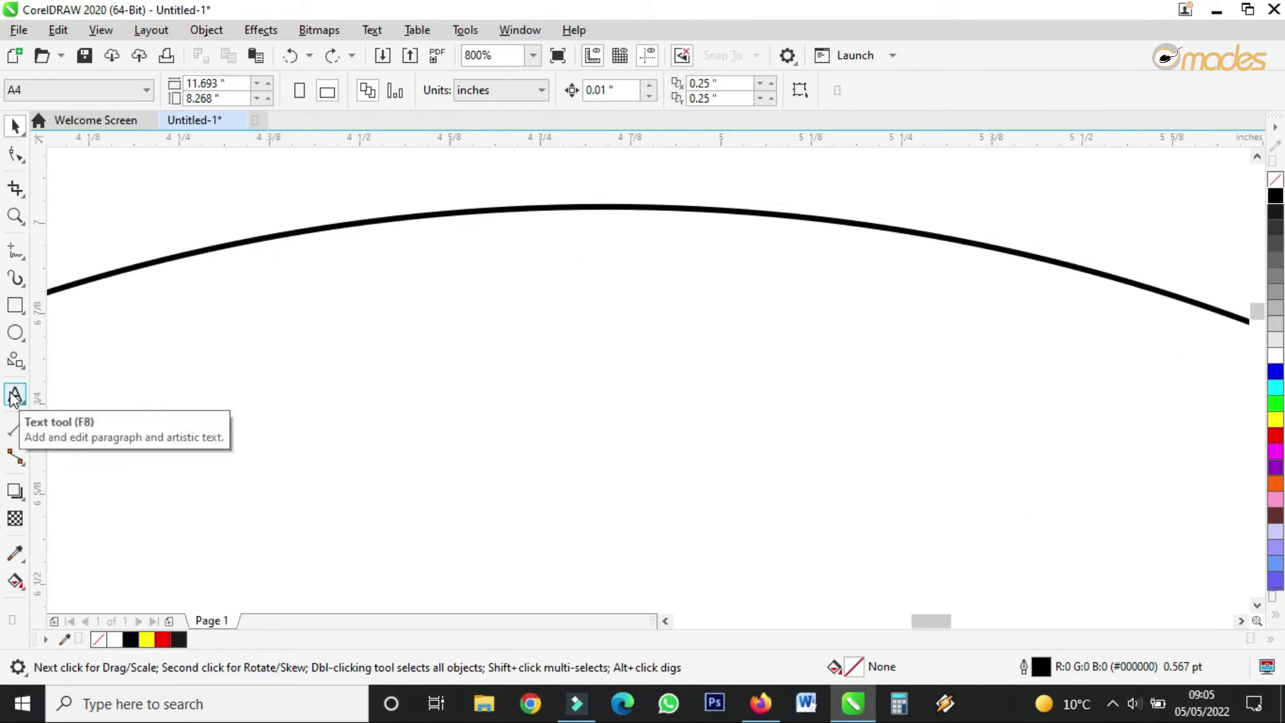
# Use the Text tool on the inside edge of the circle to create a paragraph text frame within it.
pyautogui.click(14, 396)
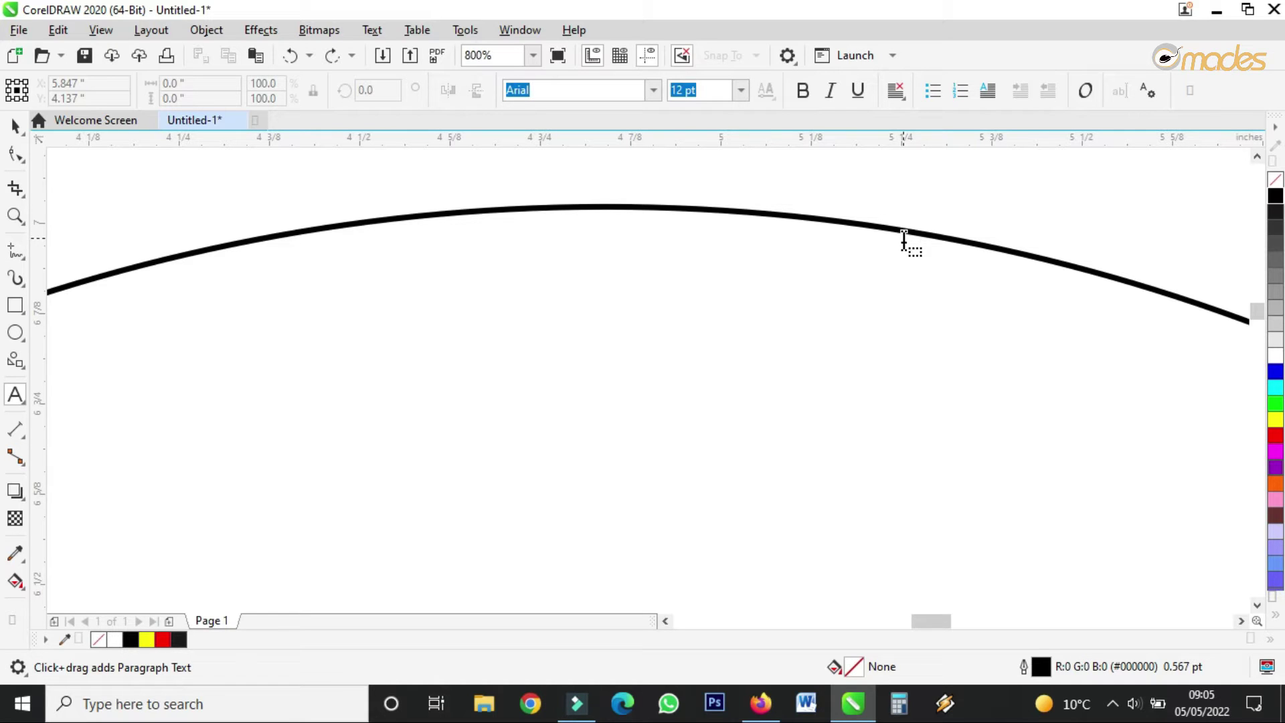
pyautogui.click(904, 241)
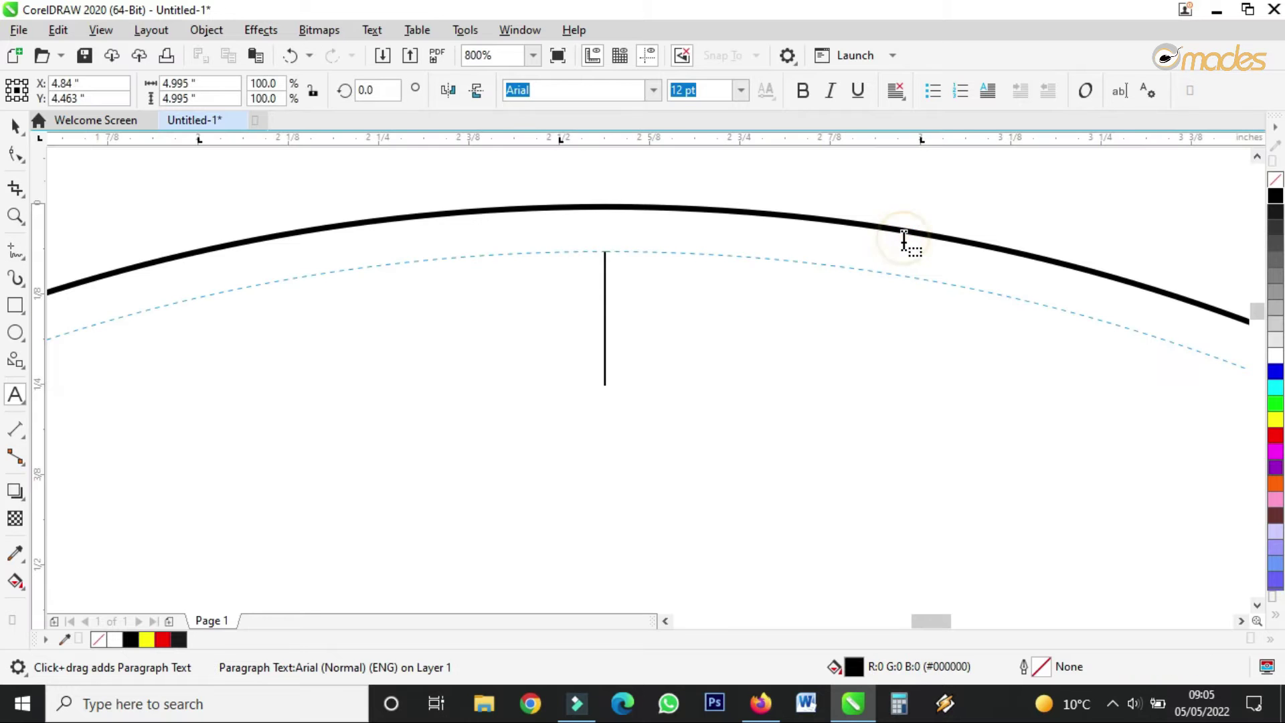
pyautogui.scroll(-4, 608, 239)
pyautogui.scroll(2, 612, 245)
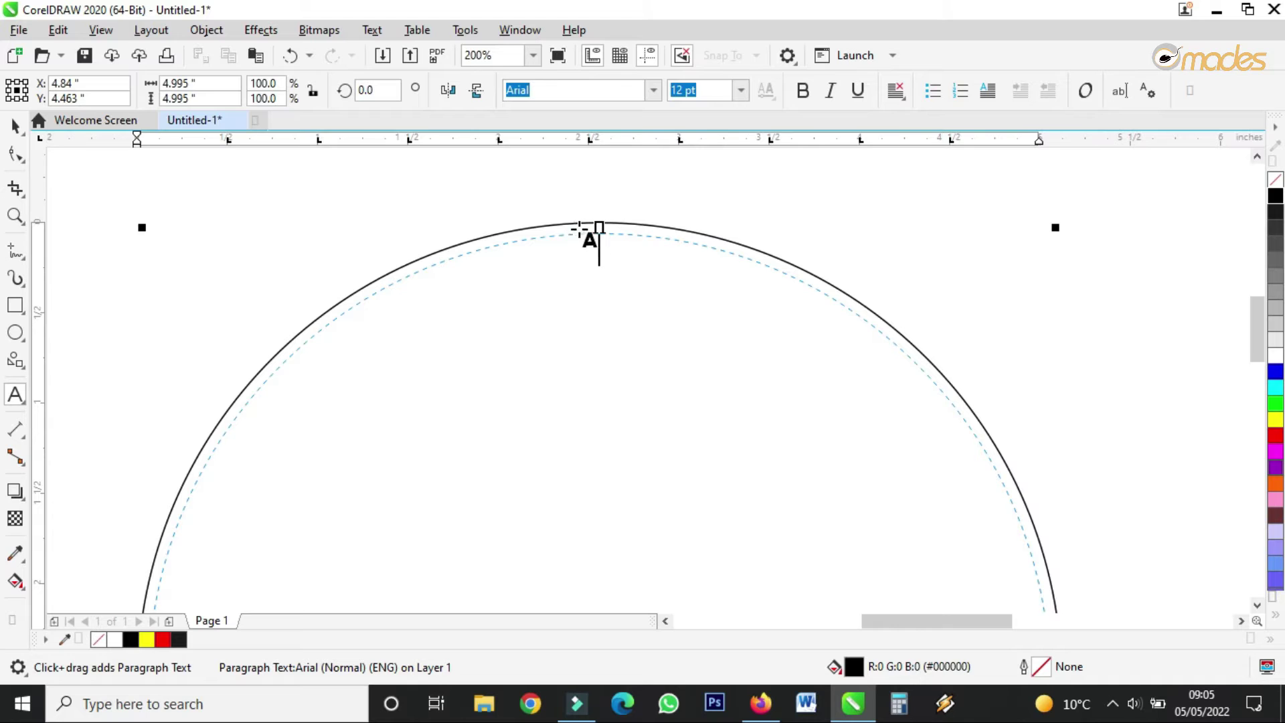
pyautogui.scroll(-1, 754, 261)
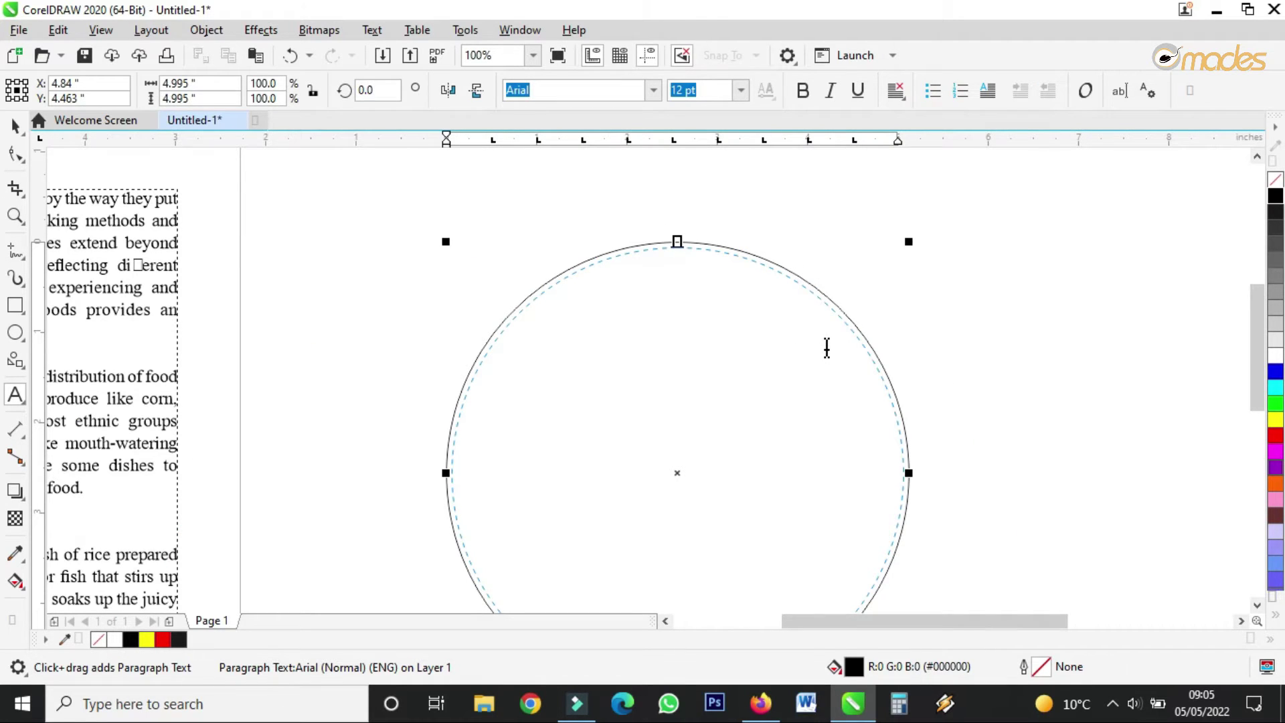
pyautogui.scroll(1, 729, 287)
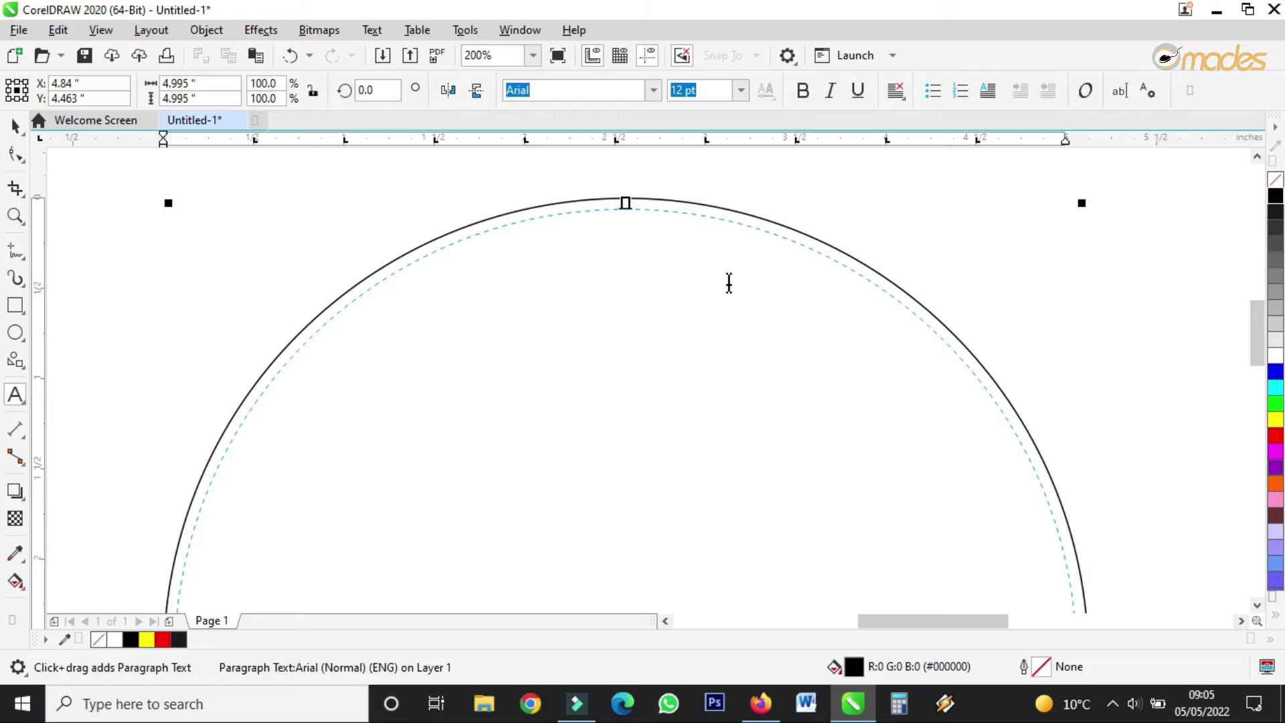
pyautogui.scroll(-1, 717, 275)
pyautogui.scroll(1, 713, 281)
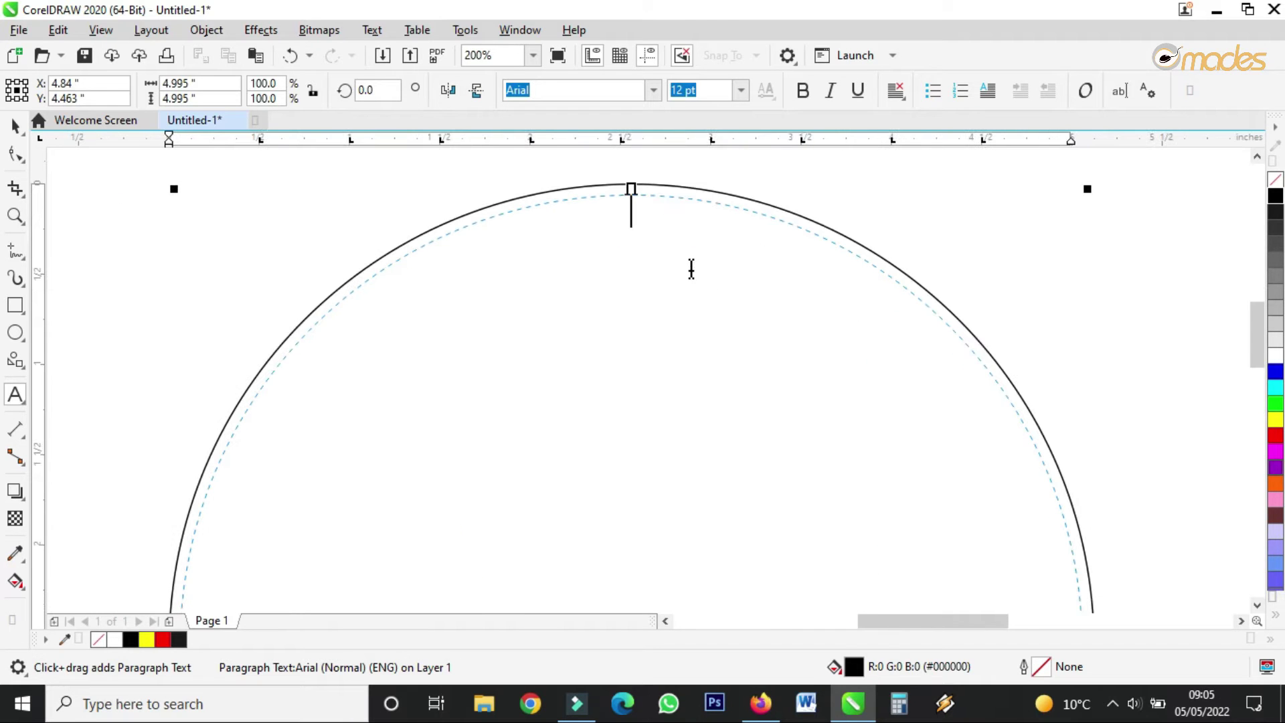
# Paste the copied paragraphs into the text frame inside the circle.
pyautogui.rightClick(654, 225)
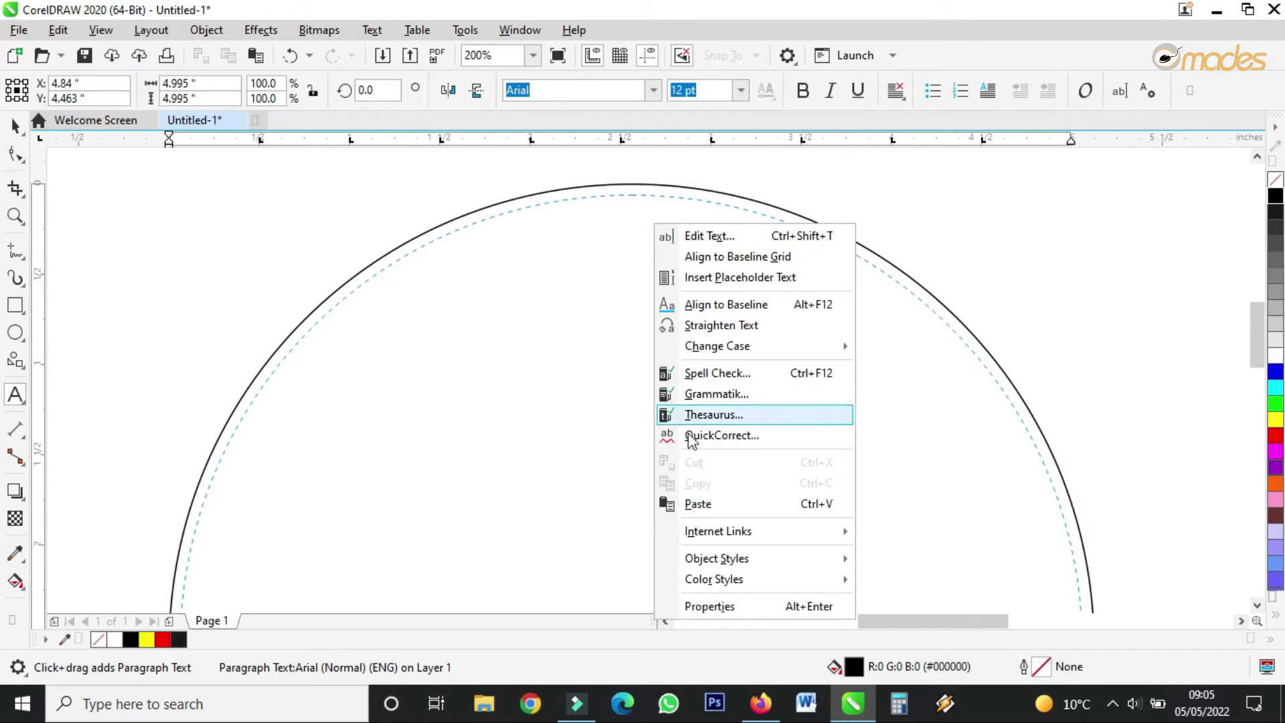
pyautogui.click(698, 505)
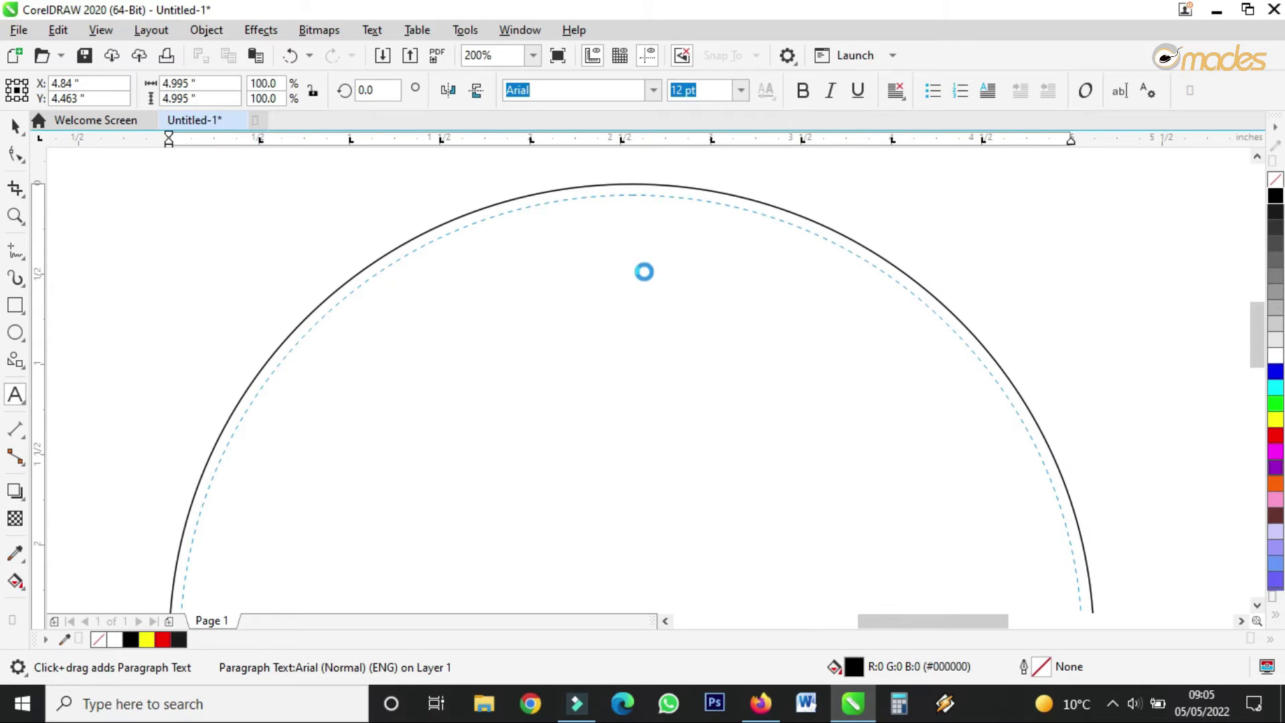
pyautogui.scroll(-3, 665, 209)
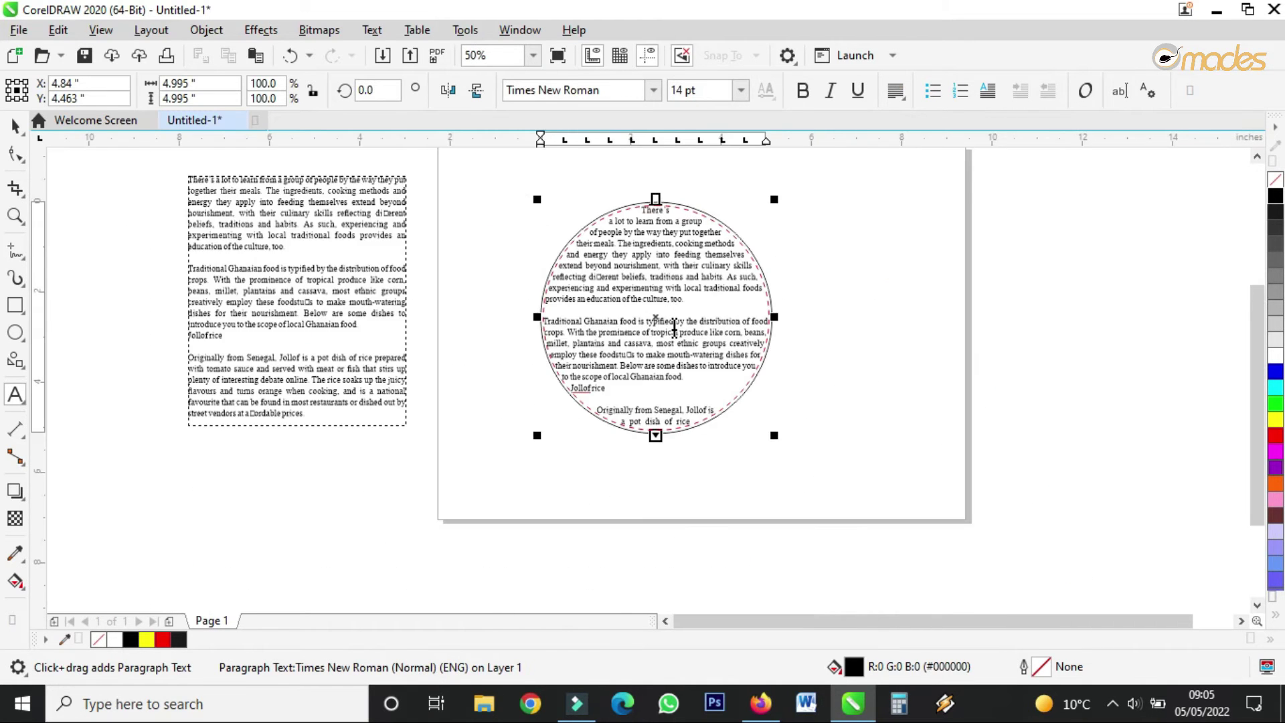
pyautogui.scroll(3, 671, 318)
pyautogui.scroll(-1, 621, 315)
pyautogui.click(608, 529)
pyautogui.scroll(1, 610, 504)
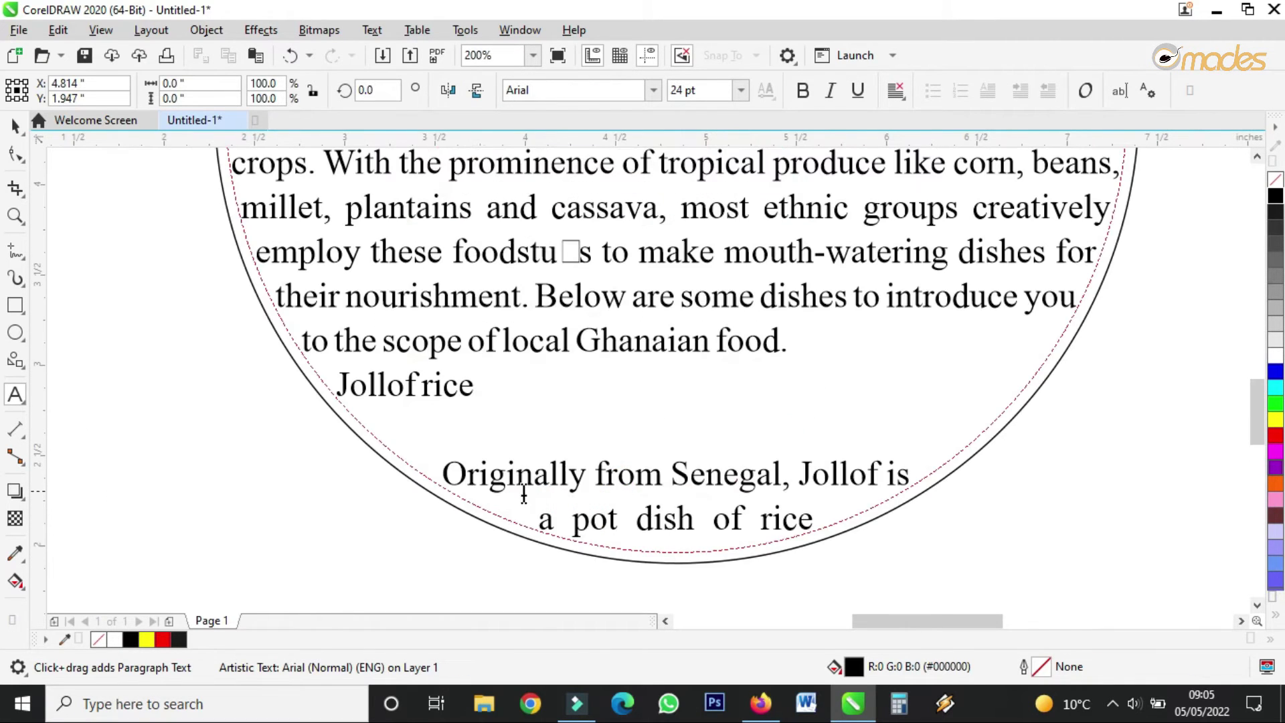
# Join the "Originally from Senegal" paragraph onto the "Jollof rice" line in the circle, separating them with a period and a space.
pyautogui.click(450, 473)
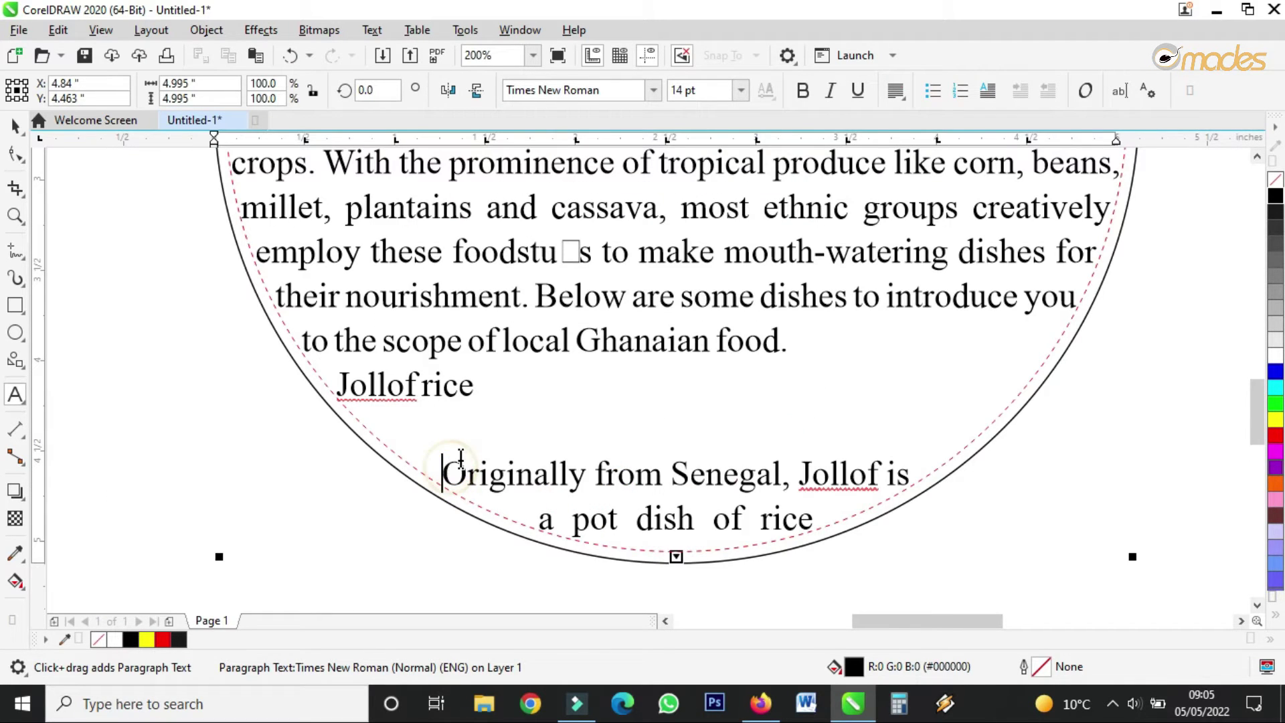
pyautogui.press('BackSpace')
pyautogui.press('BackSpace')
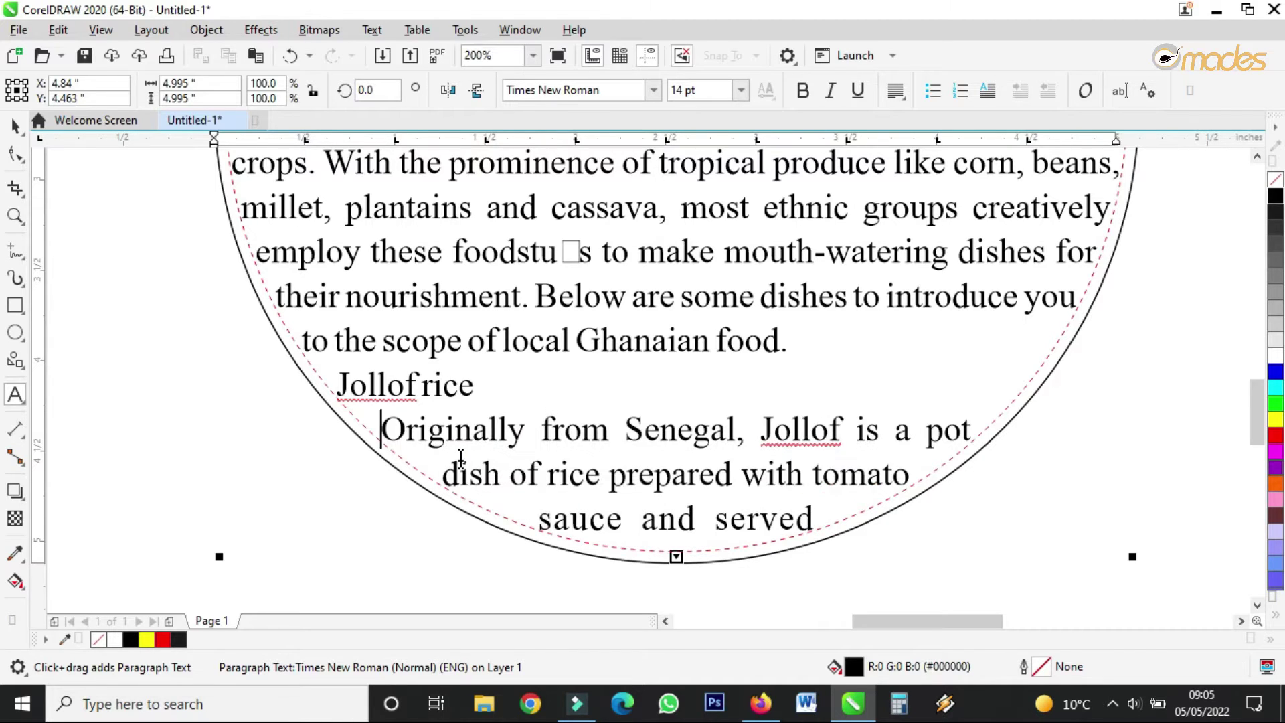
pyautogui.write('.')
pyautogui.scroll(-2, 666, 368)
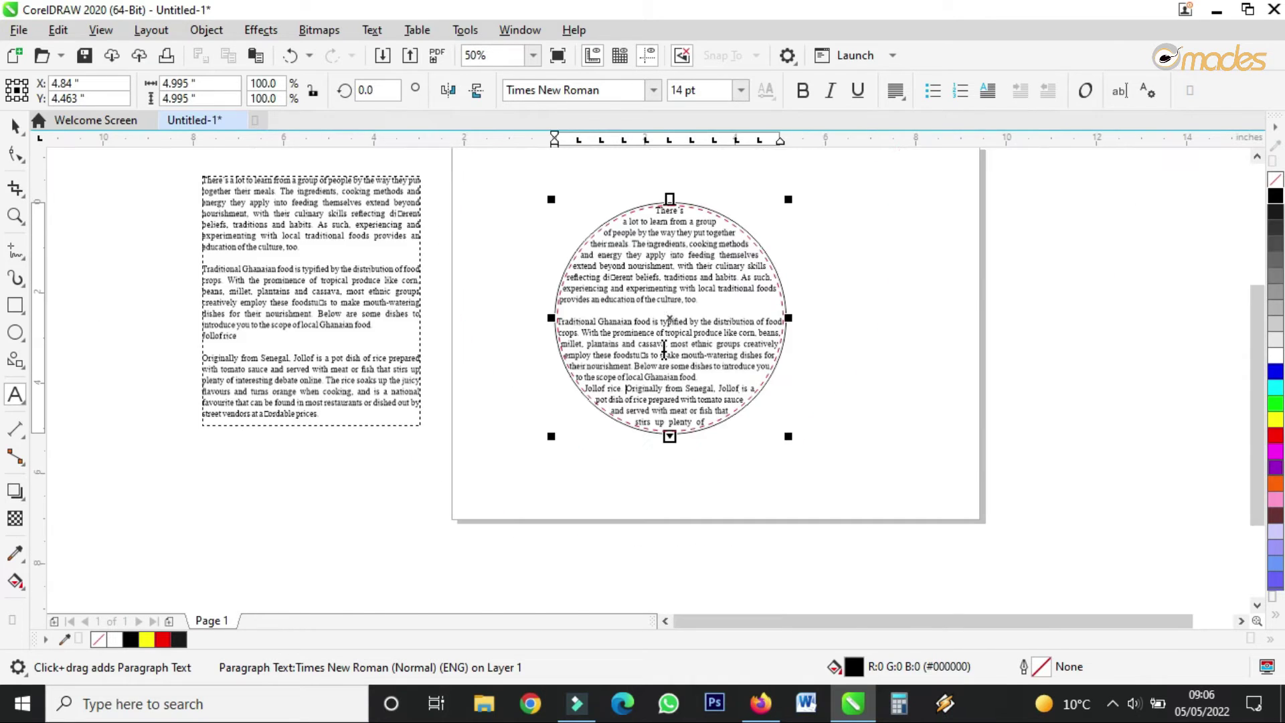
# Join the "Traditional Ghanaian food" paragraph in the circle to the end of the first paragraph, separated by a space.
pyautogui.scroll(2, 666, 368)
pyautogui.click(255, 327)
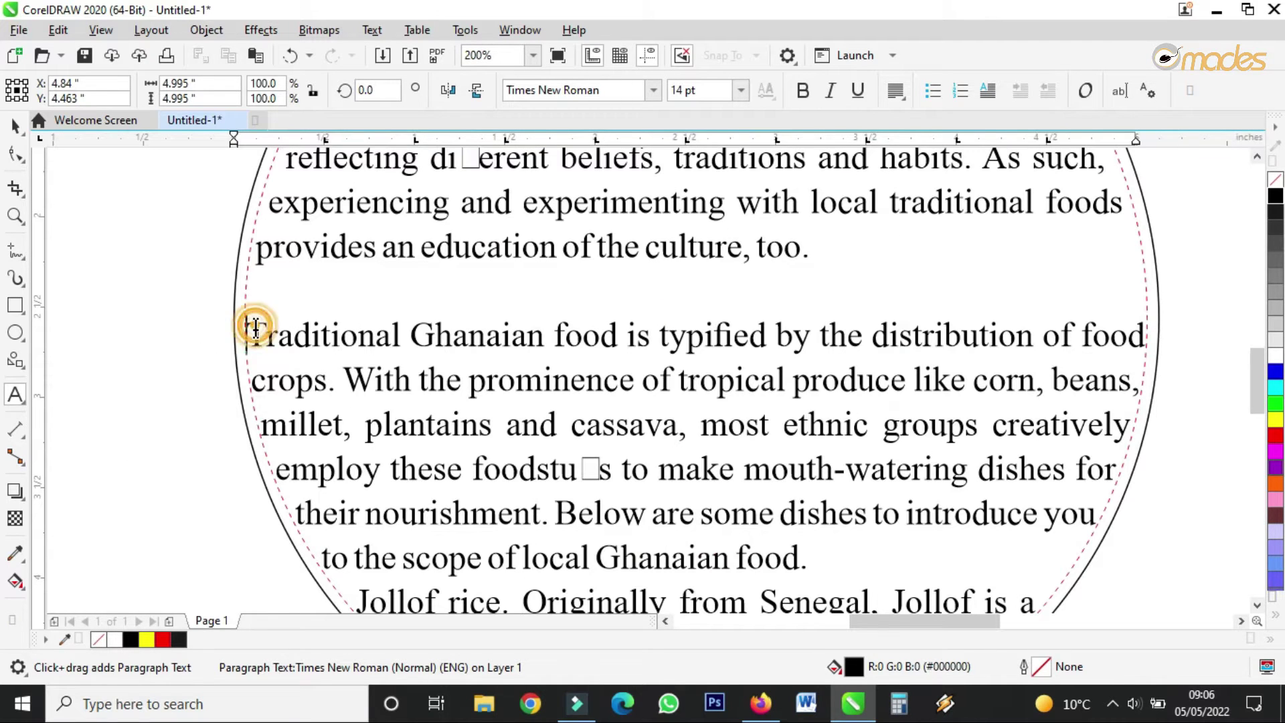
pyautogui.press('BackSpace')
pyautogui.press('BackSpace')
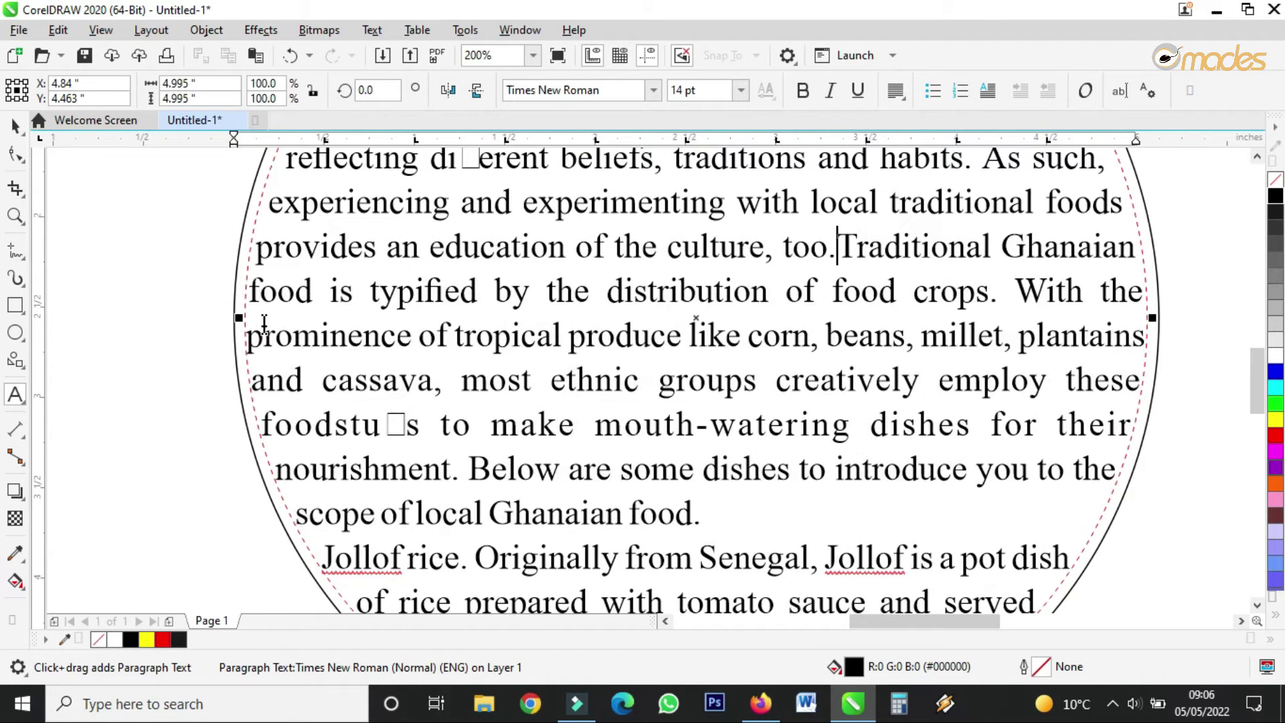
pyautogui.scroll(-2, 645, 387)
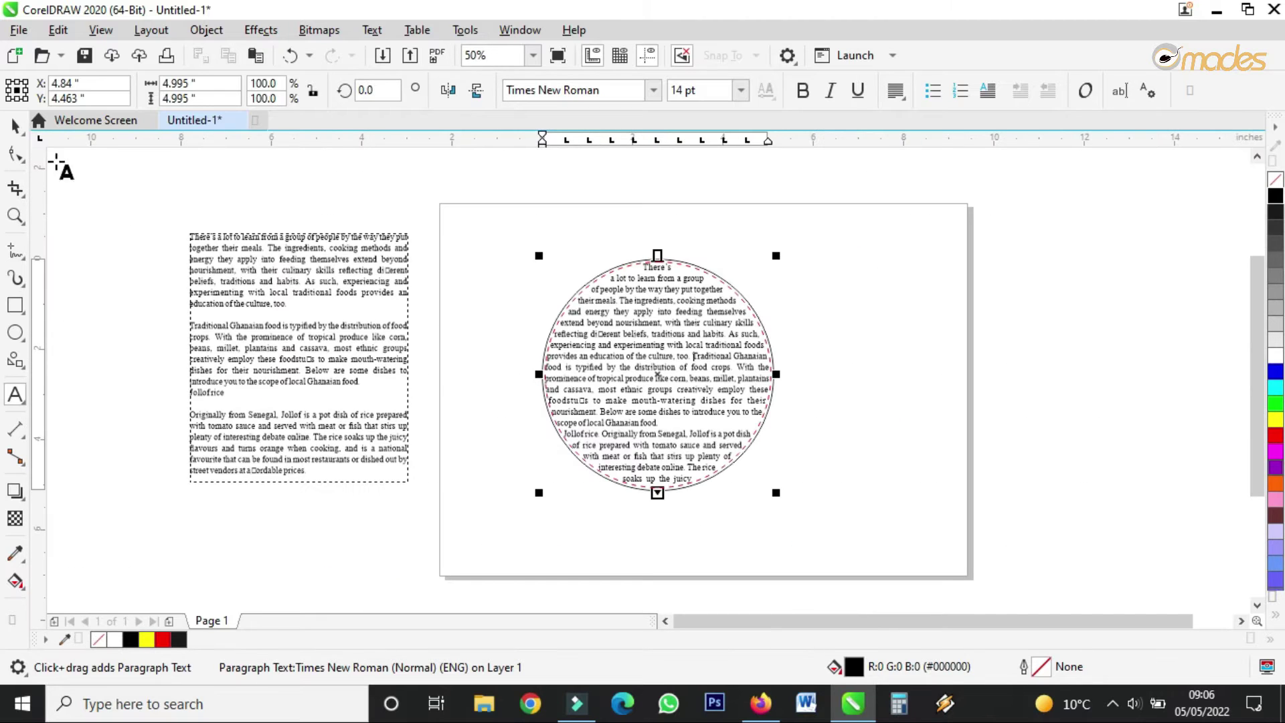
# Inspect the paragraph text inside the circle in a zoomed-in view and in full-screen preview.
pyautogui.click(14, 124)
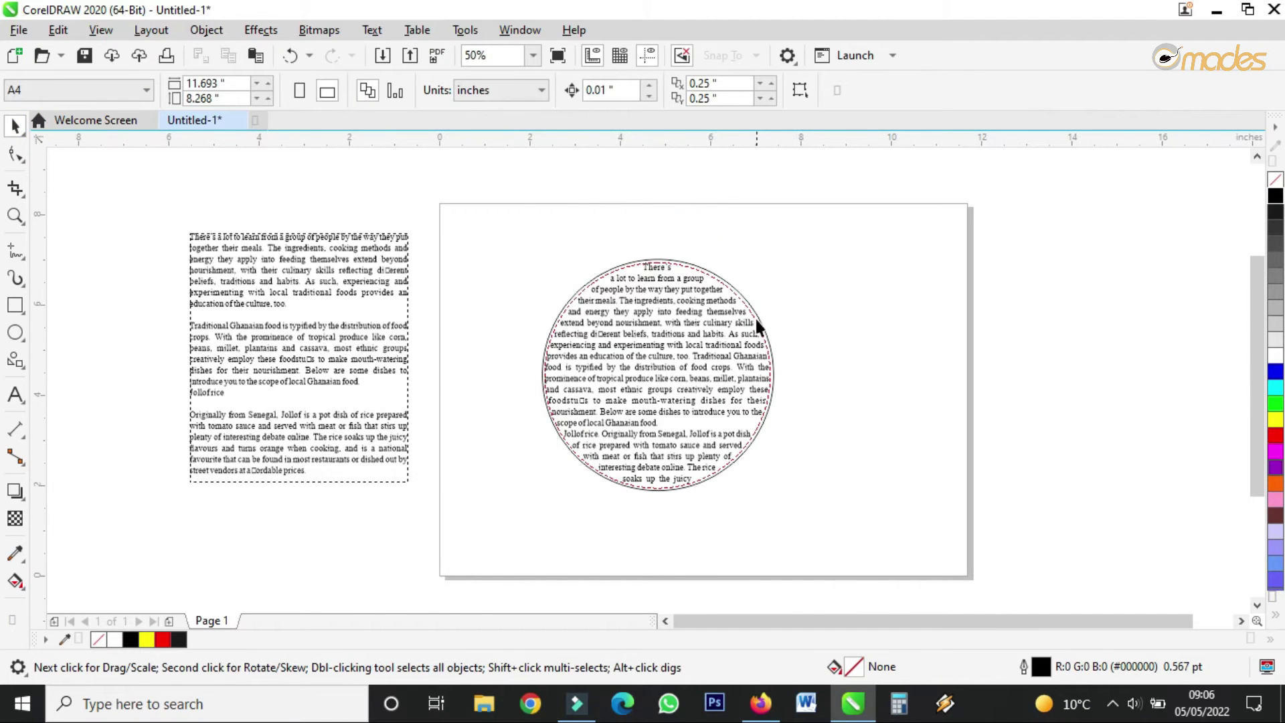
pyautogui.scroll(2, 755, 320)
pyautogui.scroll(-2, 757, 301)
pyautogui.click(15, 216)
pyautogui.moveTo(499, 224); pyautogui.dragTo(822, 489)
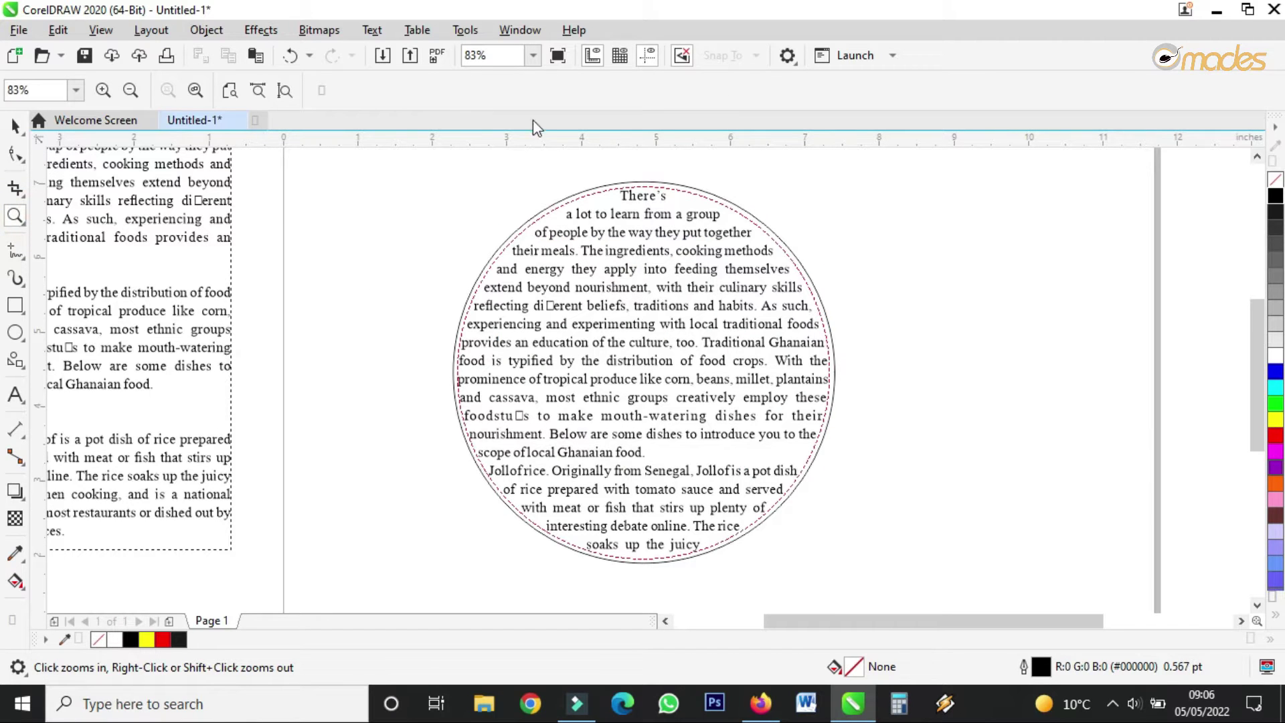
pyautogui.click(557, 55)
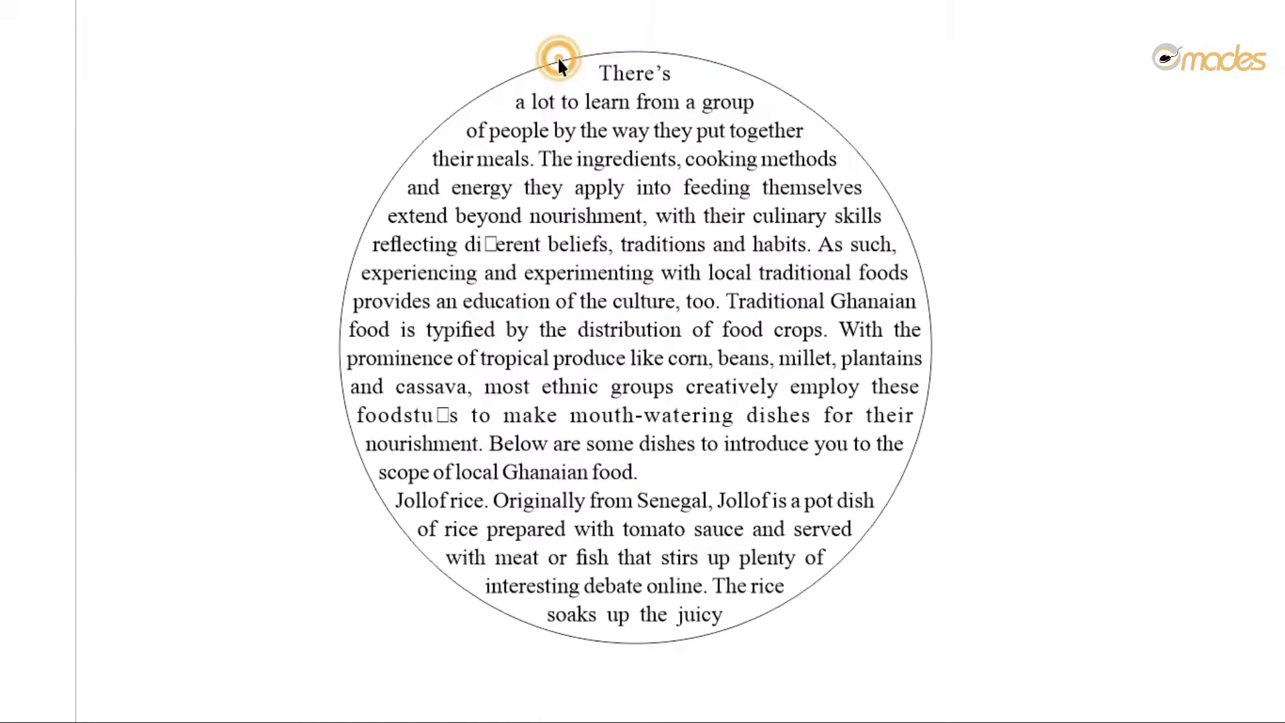
pyautogui.click(564, 223)
pyautogui.click(15, 125)
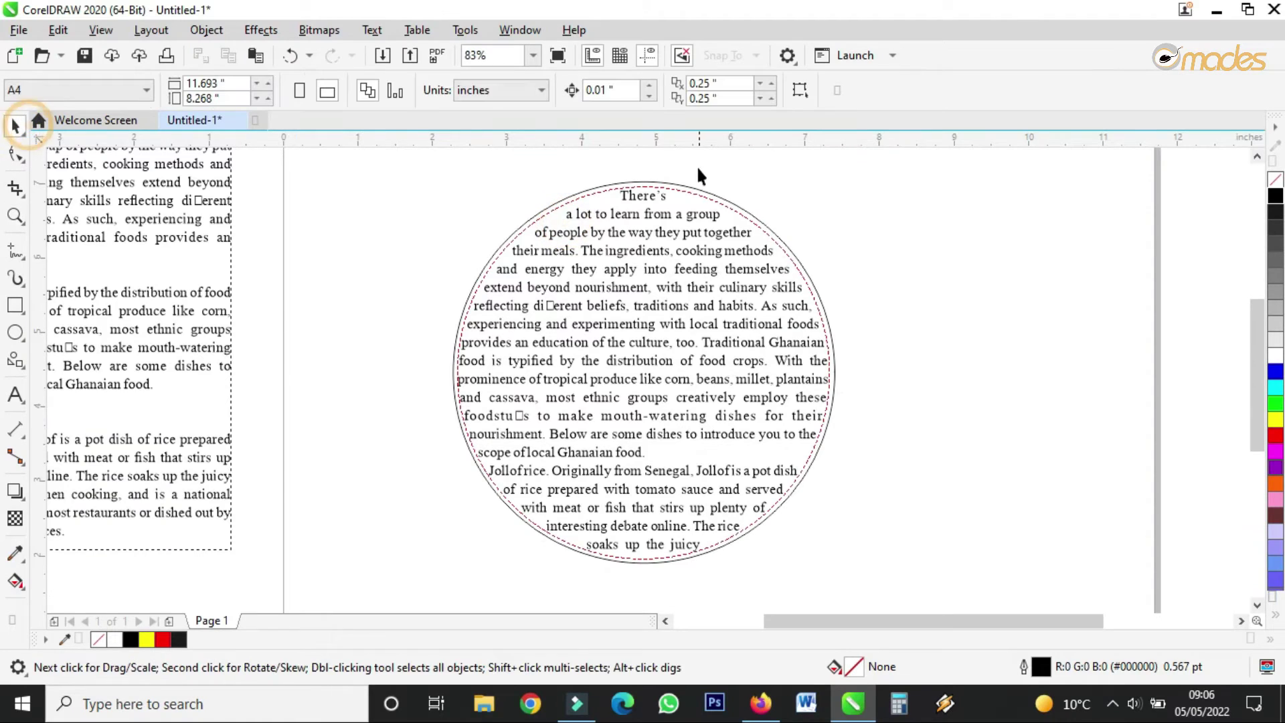
# Remove the outline of the circle around the paragraph text by setting its outline width to None.
pyautogui.scroll(3, 698, 175)
pyautogui.scroll(3, 671, 177)
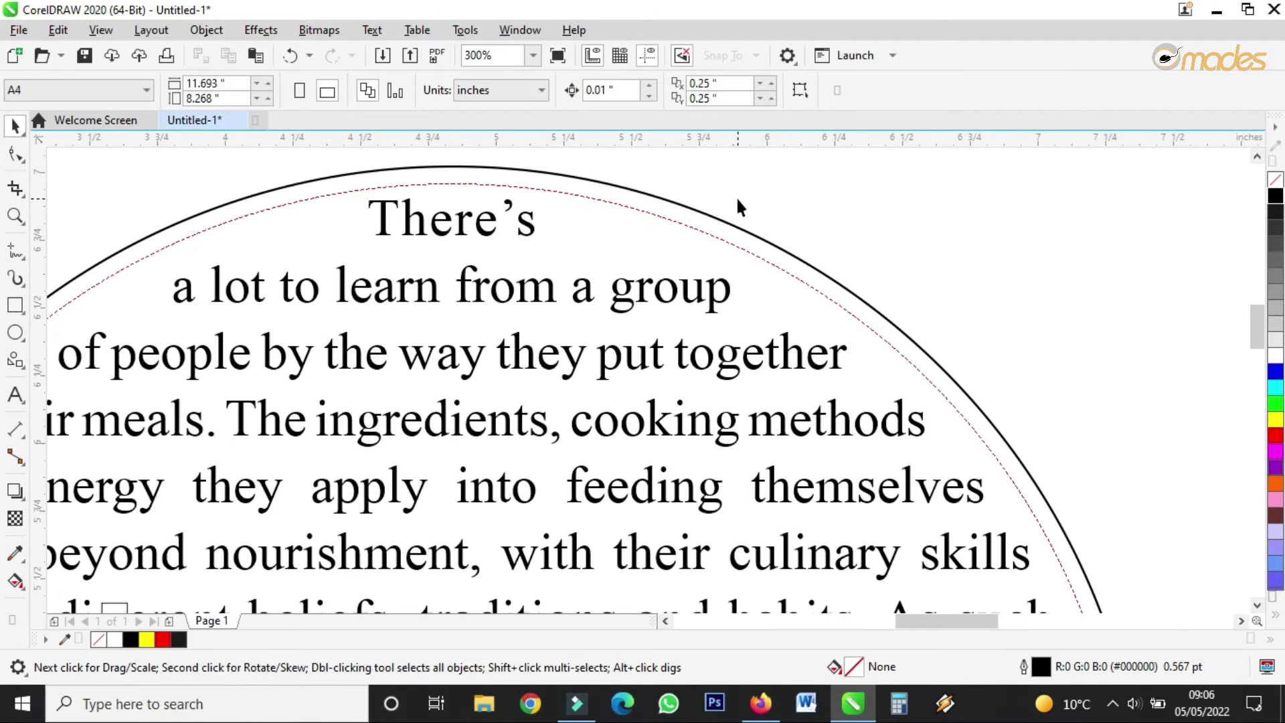
pyautogui.click(795, 256)
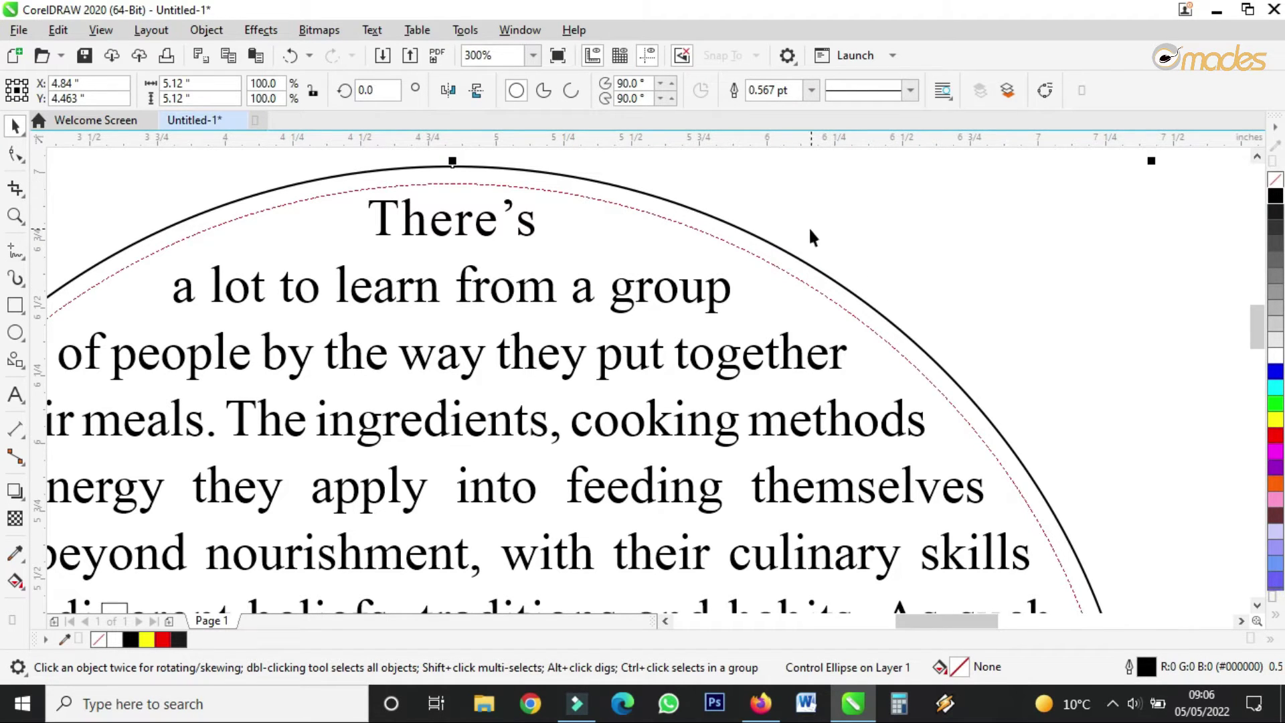
pyautogui.scroll(3, 763, 239)
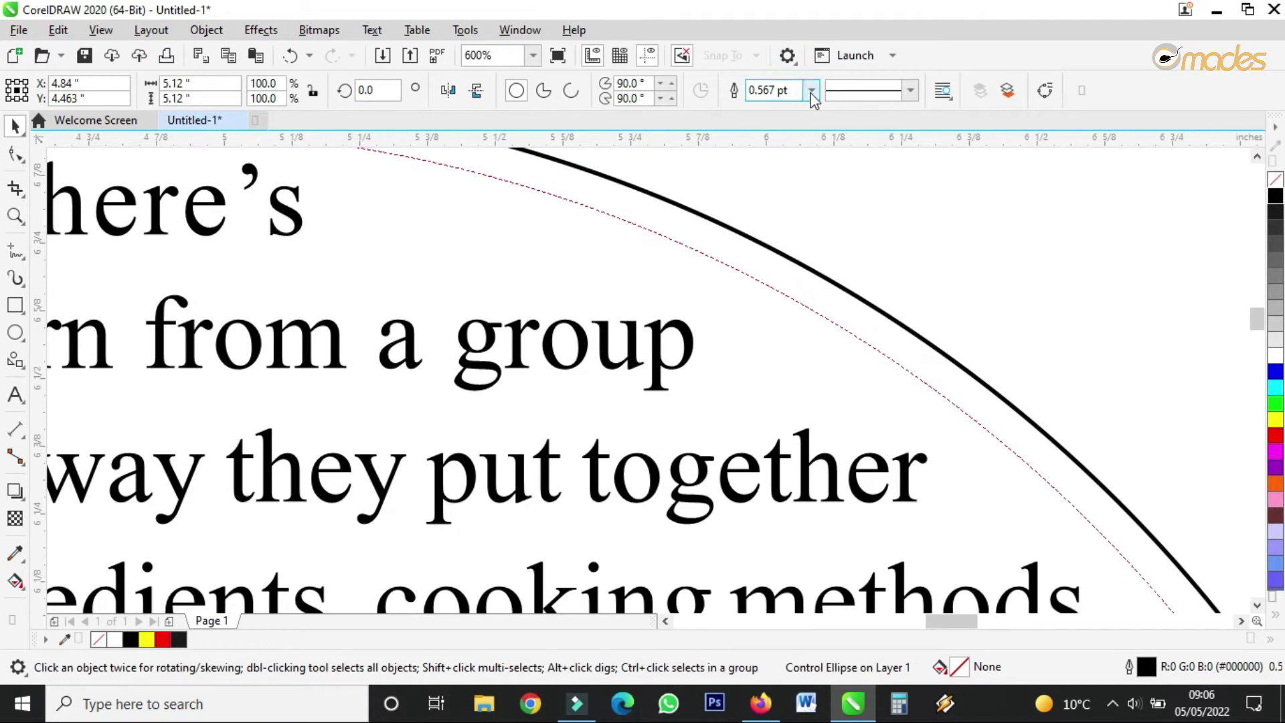
pyautogui.click(812, 97)
pyautogui.click(770, 108)
pyautogui.scroll(-2, 703, 257)
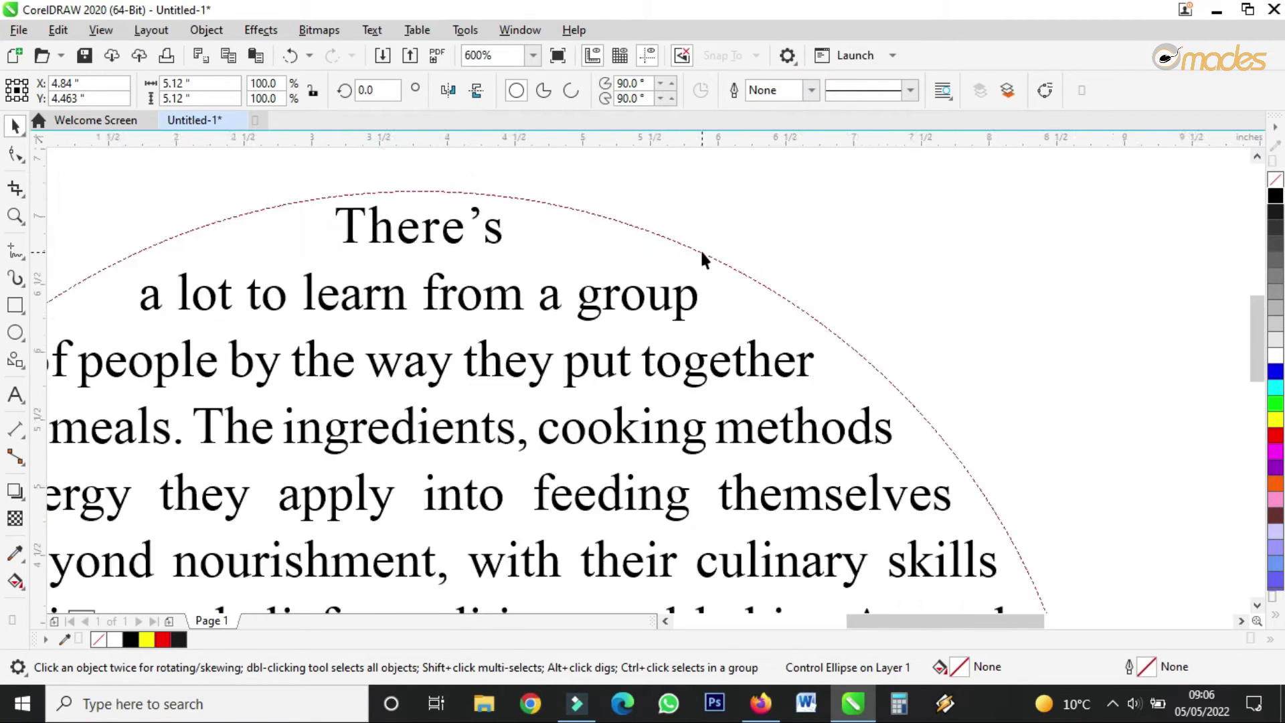
pyautogui.scroll(-5, 701, 258)
pyautogui.click(863, 299)
# Preview the circle-shaped text without its outline in full screen.
pyautogui.scroll(2, 737, 267)
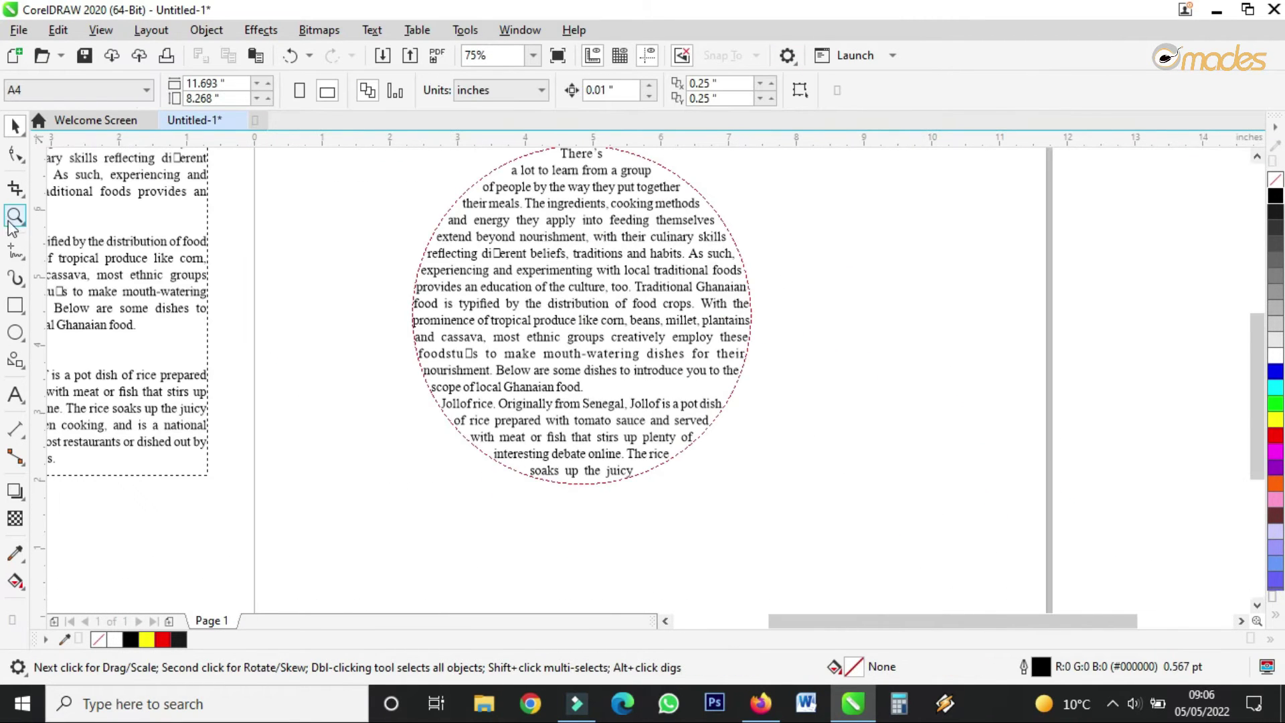
pyautogui.click(15, 215)
pyautogui.rightClick(493, 258)
pyautogui.moveTo(487, 244); pyautogui.dragTo(725, 459)
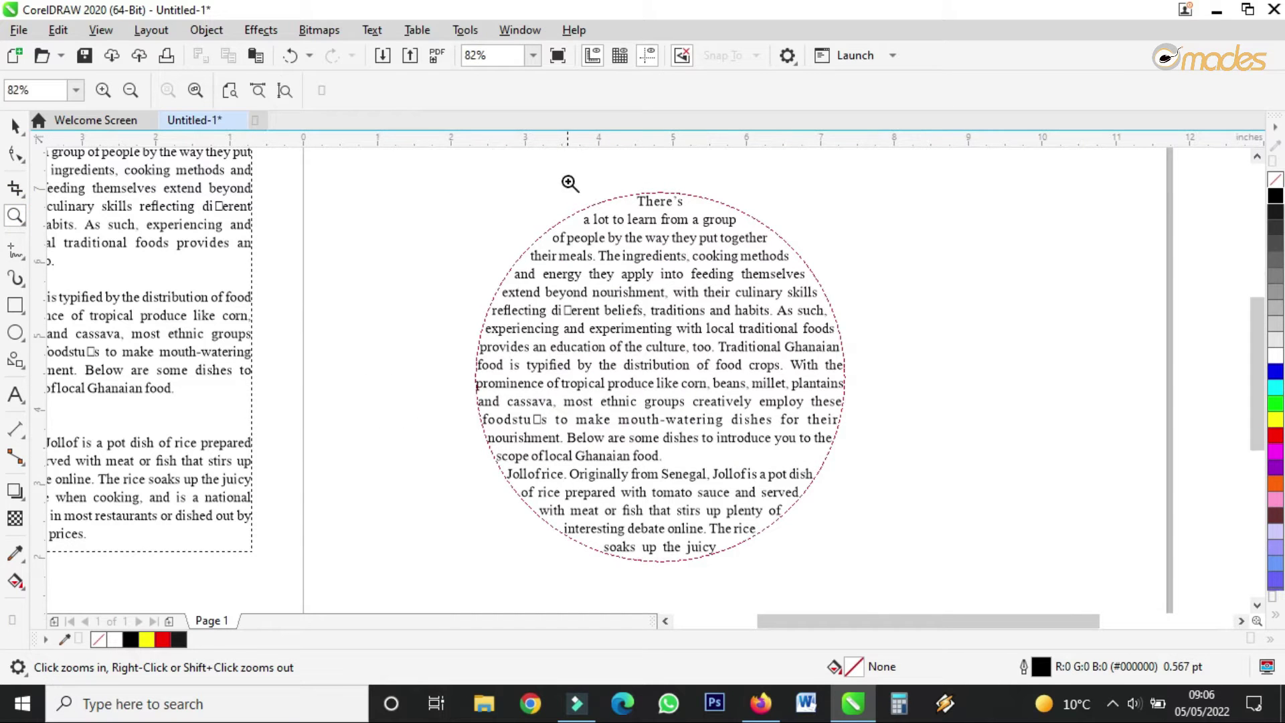
pyautogui.click(558, 56)
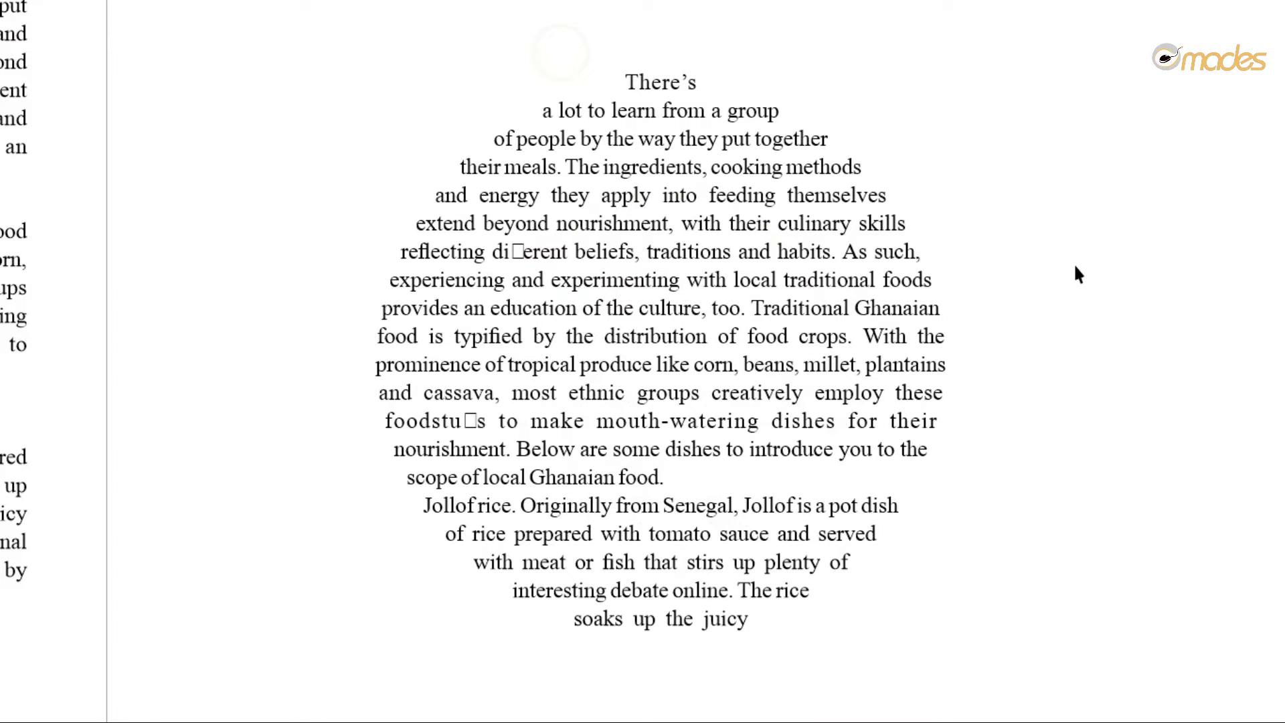
pyautogui.click(1074, 263)
# Delete the circle together with the paragraph text inside it, keeping the original text block beside the page.
pyautogui.press('space')
pyautogui.click(681, 311)
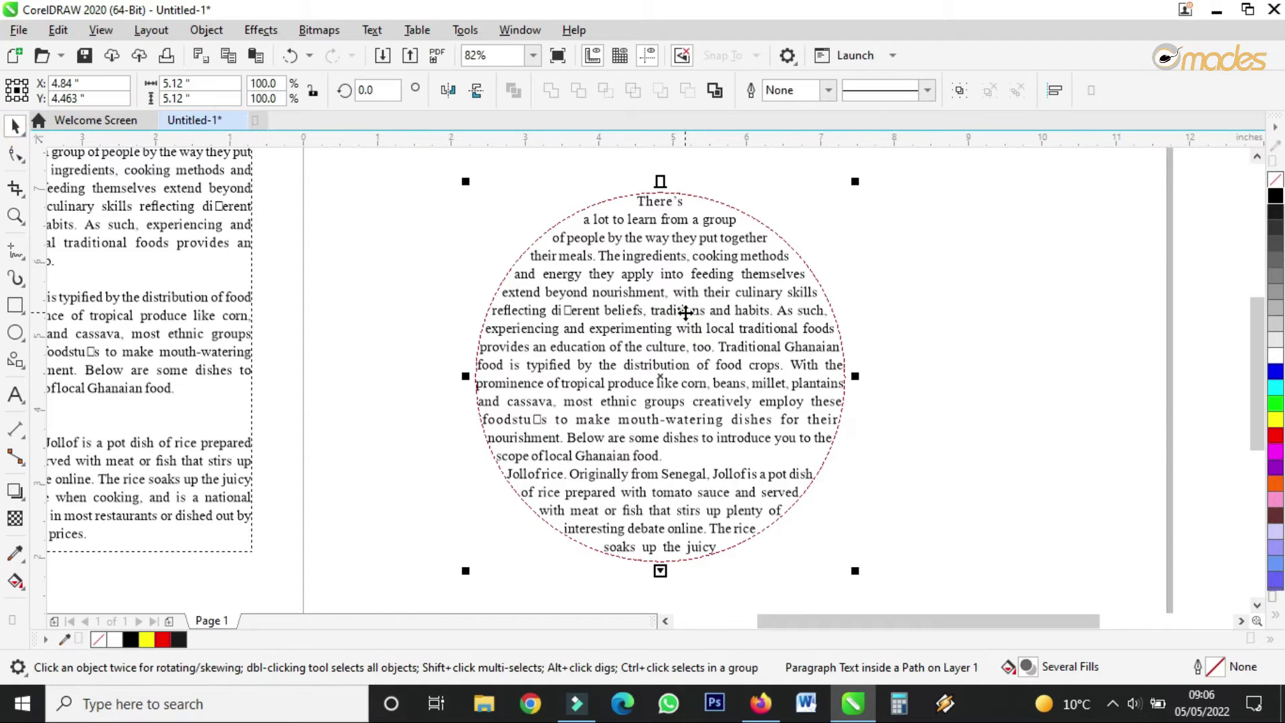
pyautogui.press('Delete')
pyautogui.scroll(-3, 602, 319)
pyautogui.scroll(5, 672, 323)
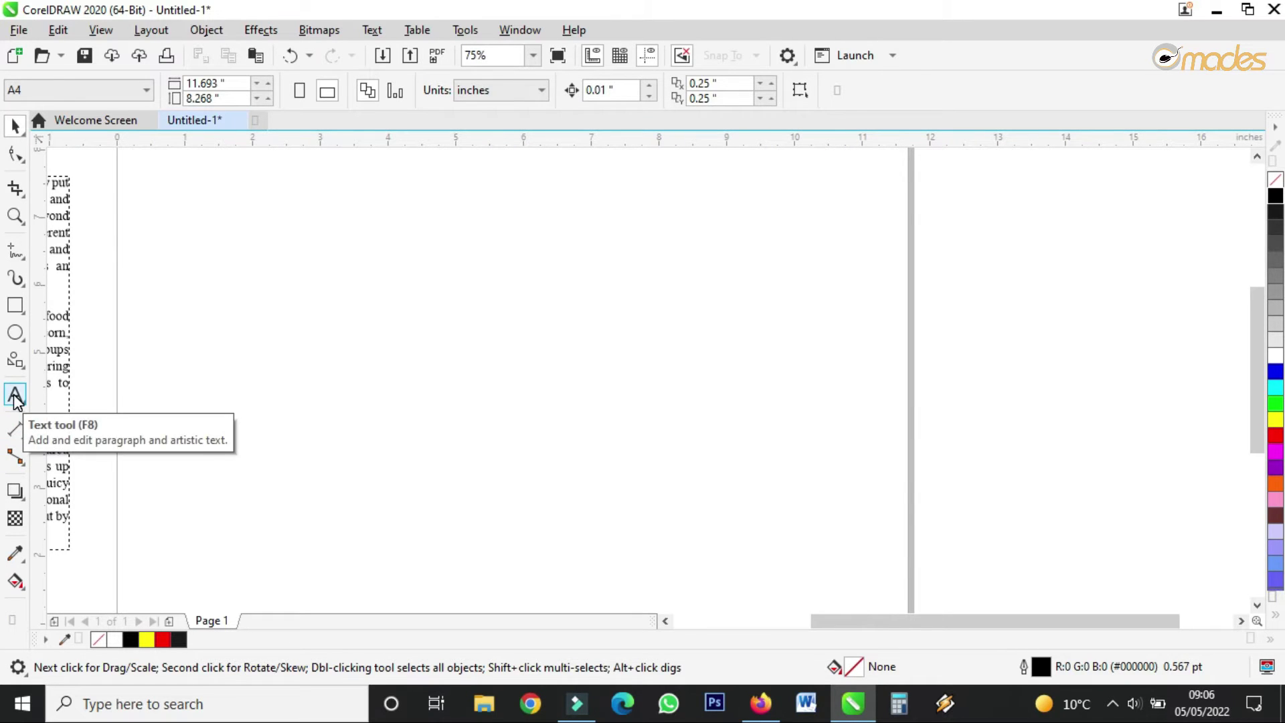
# Add the artistic text "LOVE" on the page and enlarge it to about 365 pt.
pyautogui.click(15, 396)
pyautogui.click(309, 380)
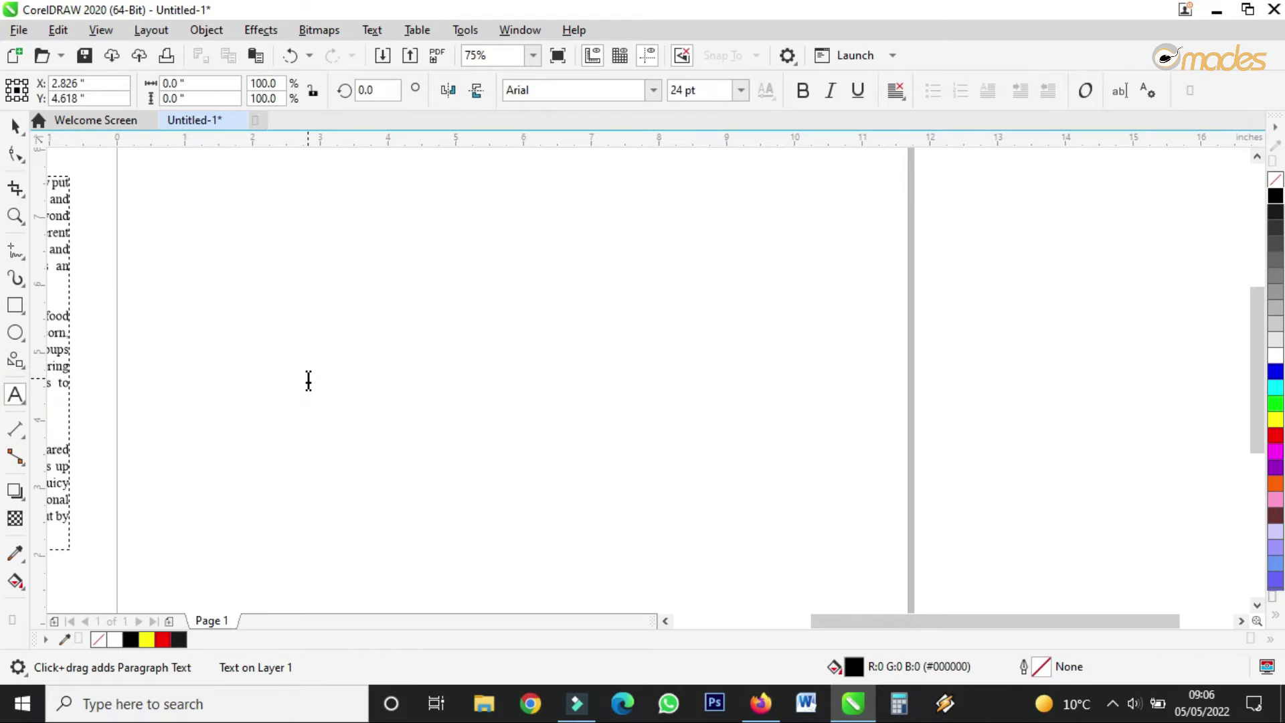
pyautogui.write('LOVE')
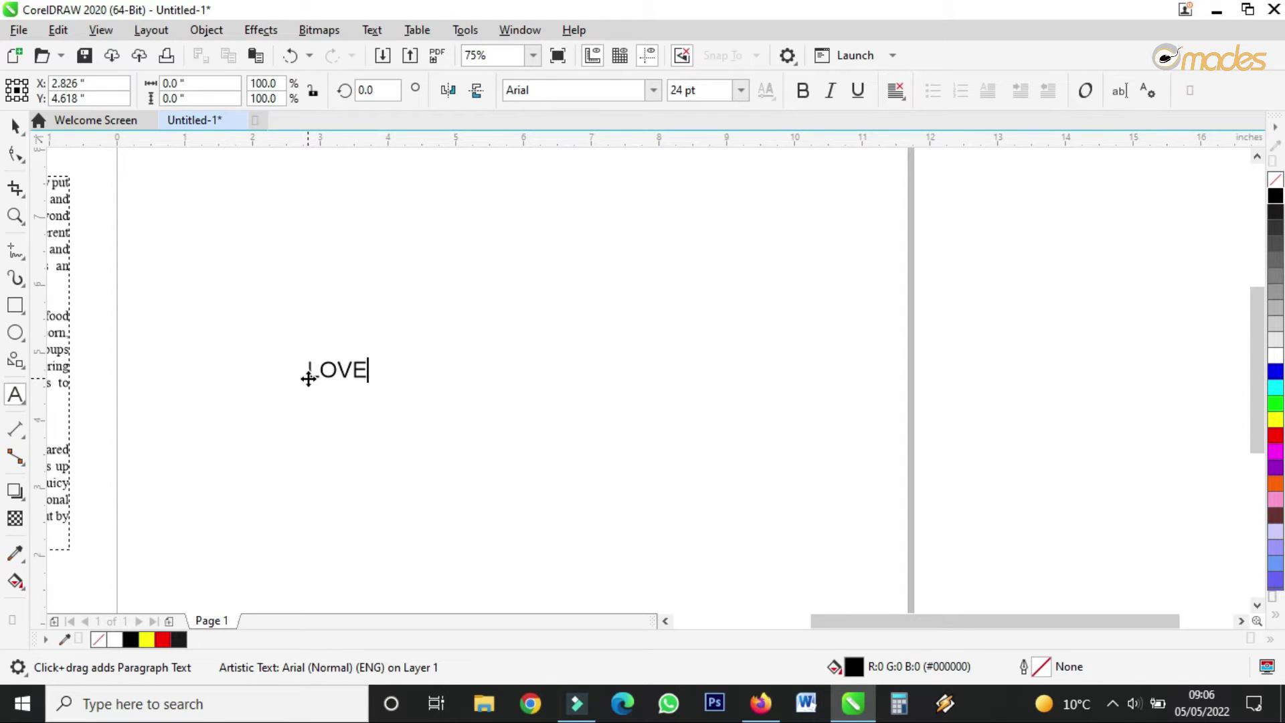
pyautogui.hotkey('ctrl', 'space')
pyautogui.scroll(-2, 488, 348)
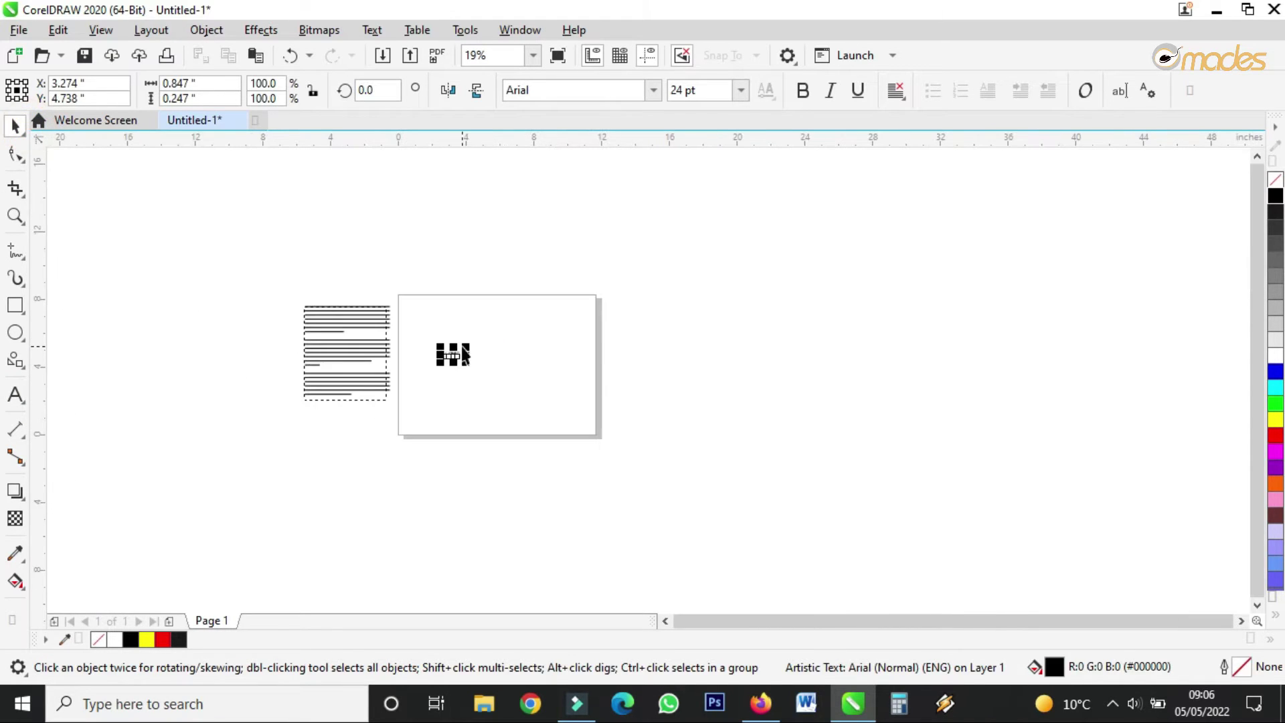
pyautogui.moveTo(466, 347); pyautogui.dragTo(673, 238)
pyautogui.scroll(2, 545, 298)
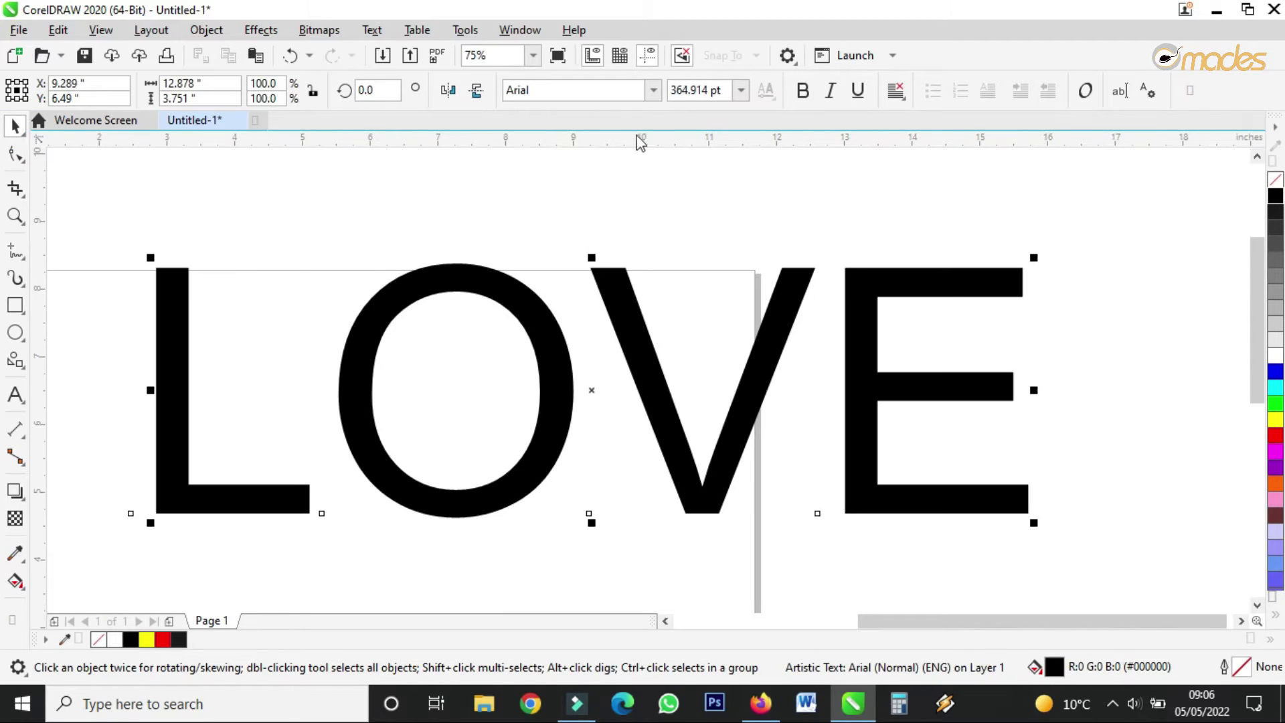
# Set the LOVE text to Arial Black and scale it to about 11.07 inches wide so it fits across the page.
pyautogui.click(651, 91)
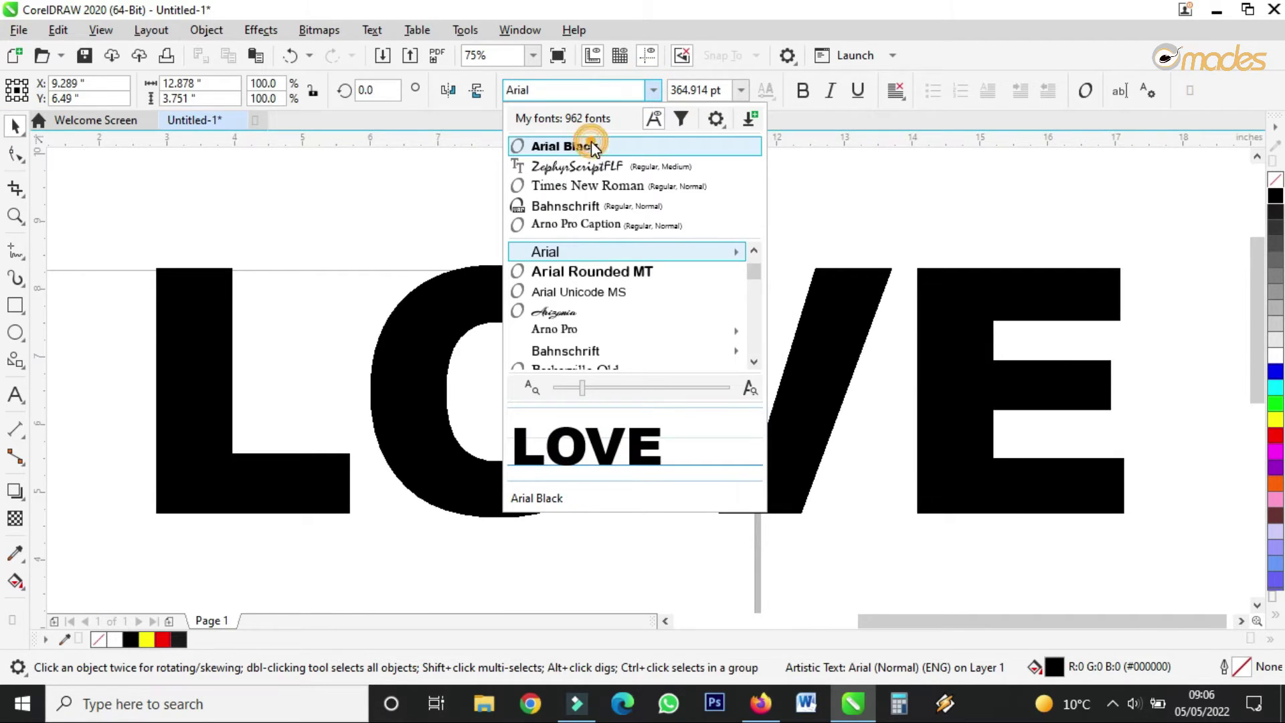
pyautogui.click(592, 146)
pyautogui.scroll(-1, 729, 333)
pyautogui.moveTo(722, 338); pyautogui.dragTo(641, 412)
pyautogui.moveTo(865, 501); pyautogui.dragTo(717, 488)
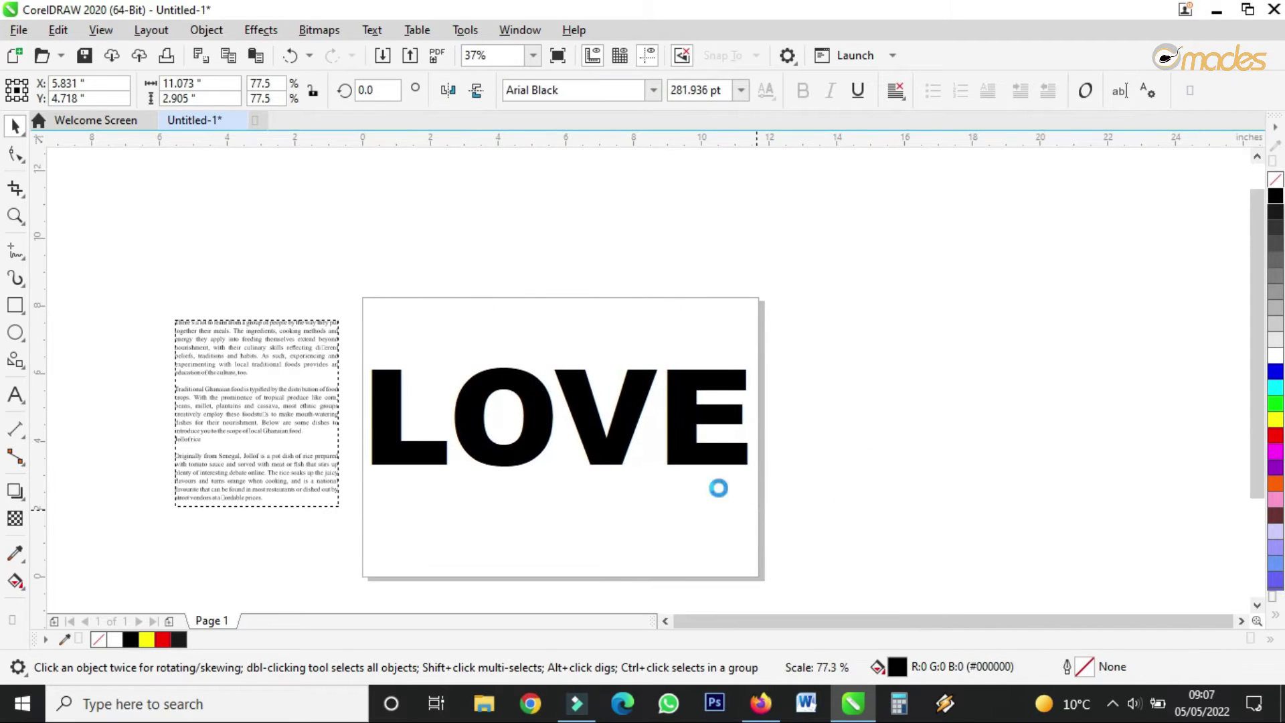
# Stretch the LOVE text to about 3.135 inches high and shift it slightly down on the page.
pyautogui.click(558, 476)
pyautogui.scroll(2, 562, 483)
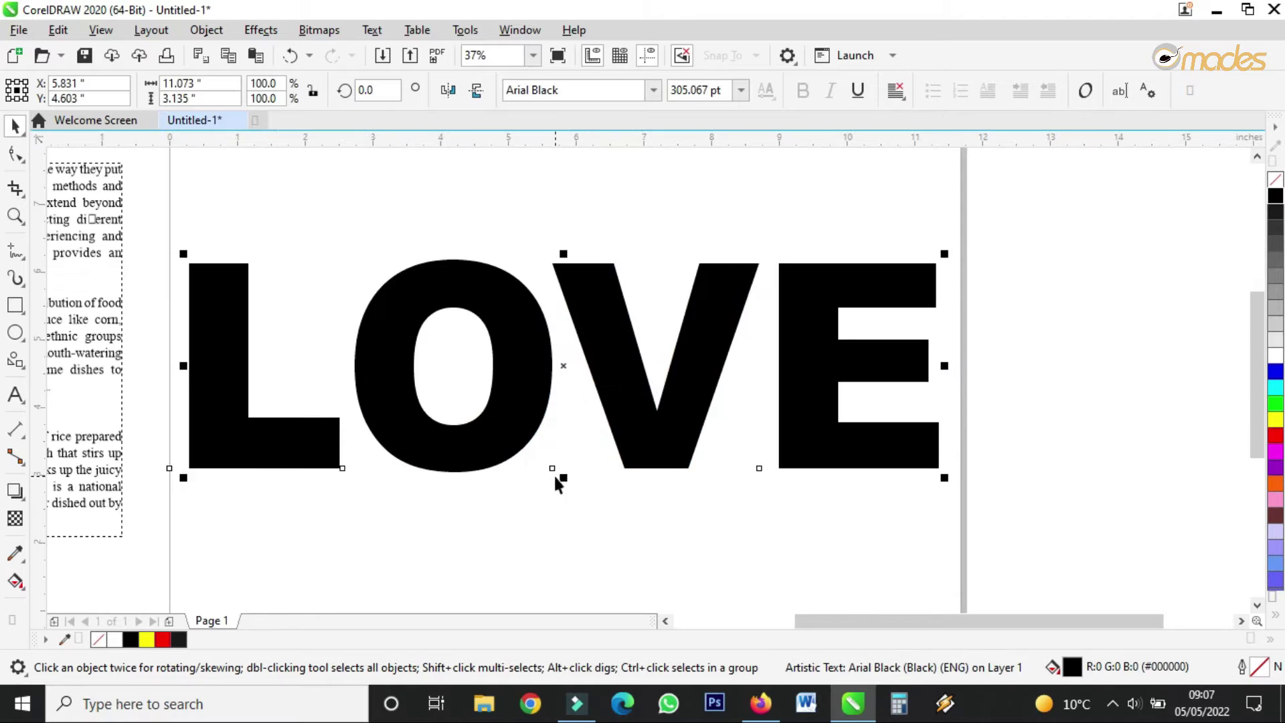
pyautogui.click(614, 400)
pyautogui.moveTo(615, 402); pyautogui.dragTo(625, 407)
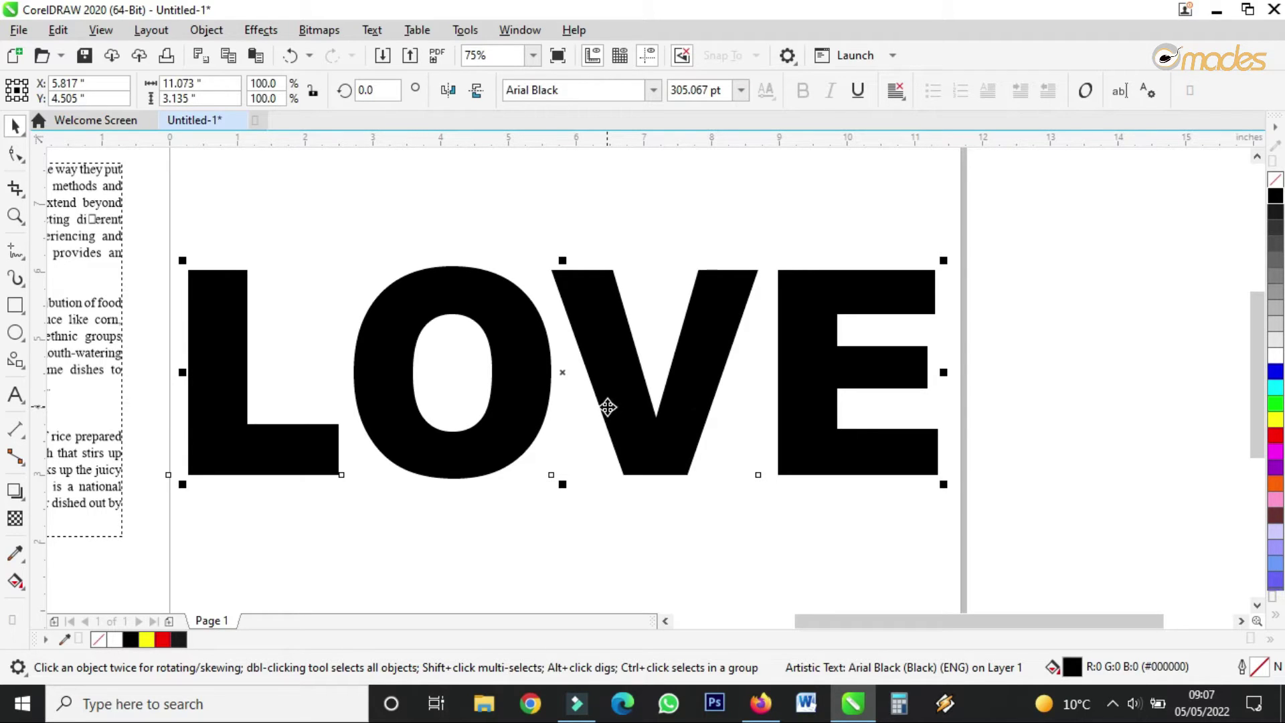
# Convert the LOVE text to curves.
pyautogui.click(564, 233)
pyautogui.click(581, 299)
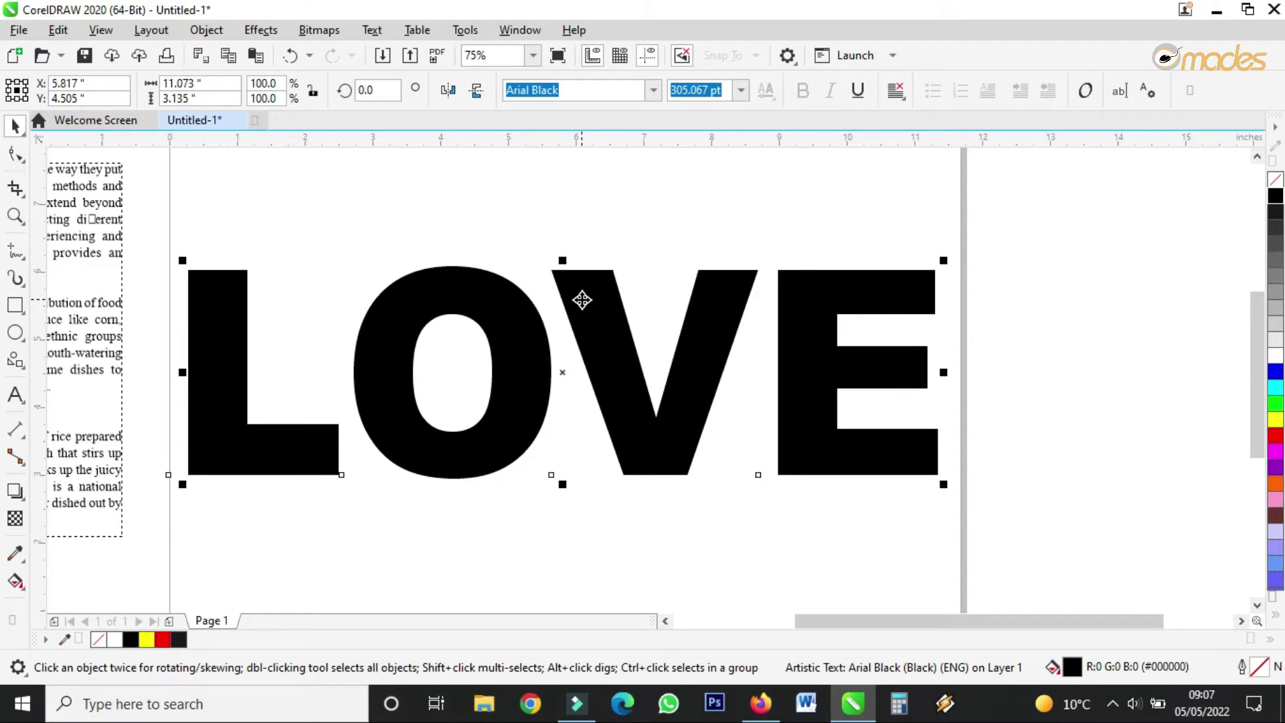
pyautogui.click(206, 31)
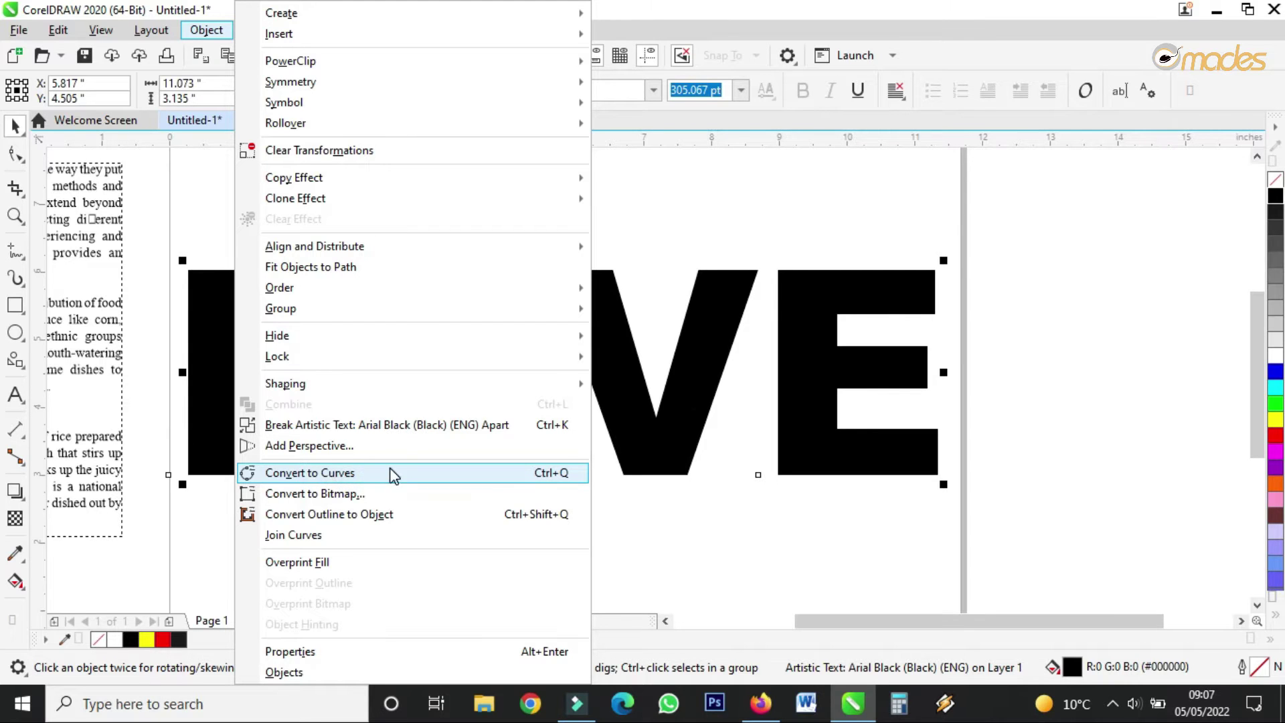
pyautogui.click(629, 362)
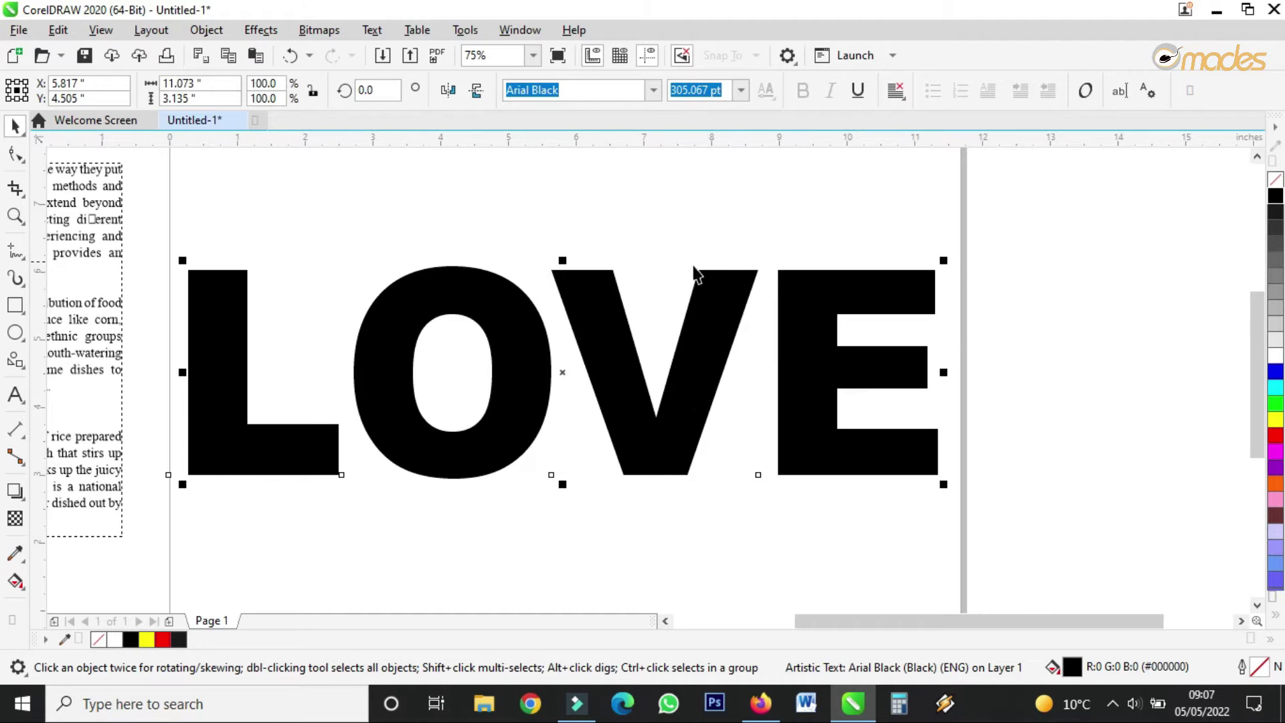
pyautogui.click(214, 32)
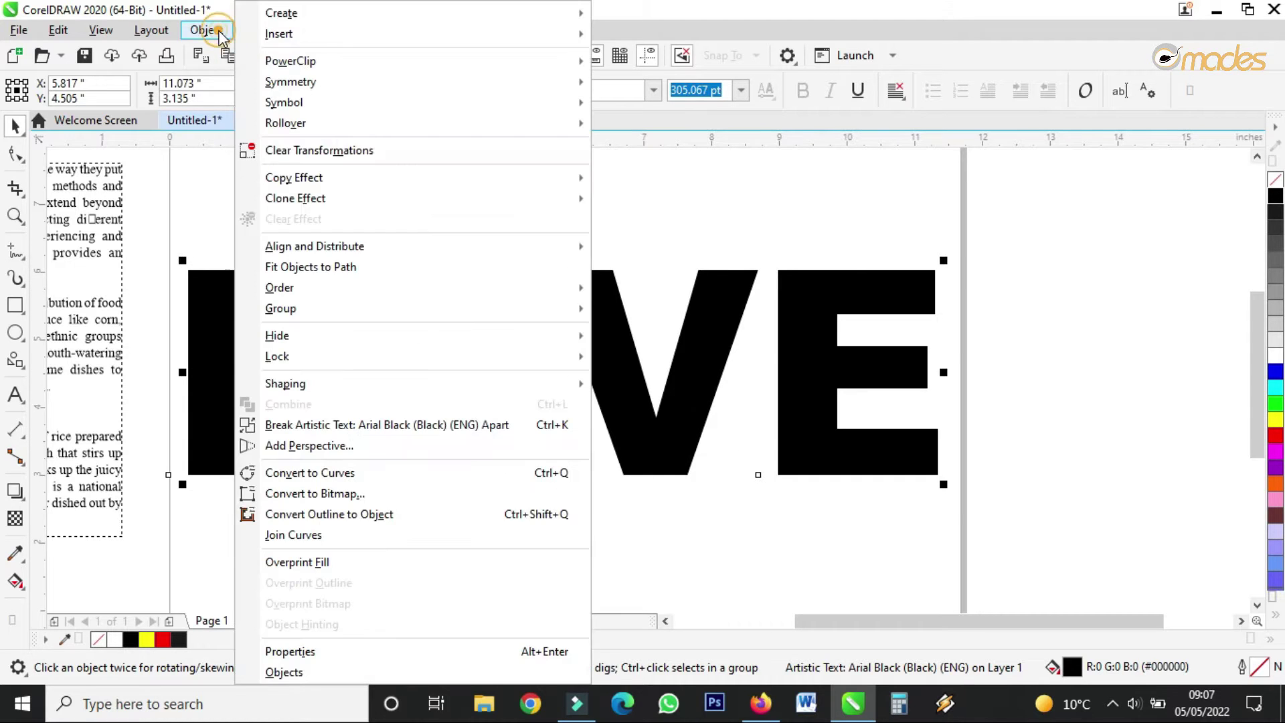
pyautogui.click(330, 473)
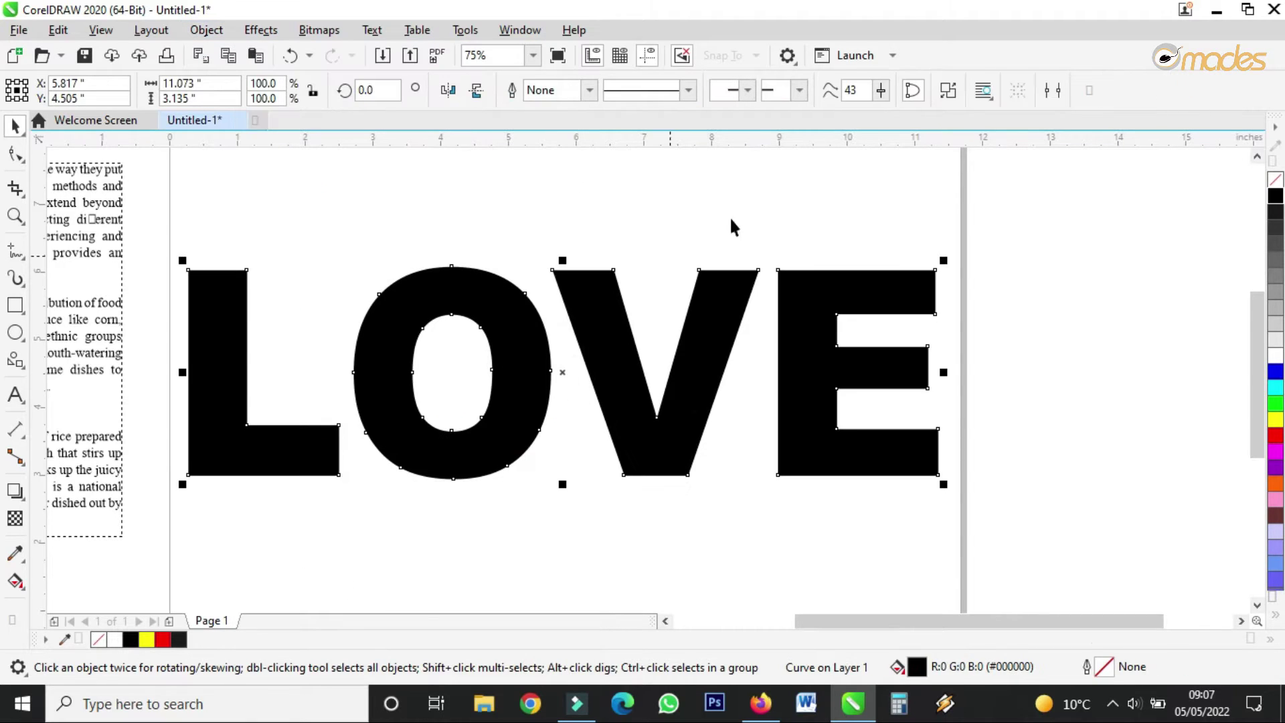
# Remove the fill from the LOVE curves and deselect them.
pyautogui.click(765, 195)
pyautogui.click(604, 307)
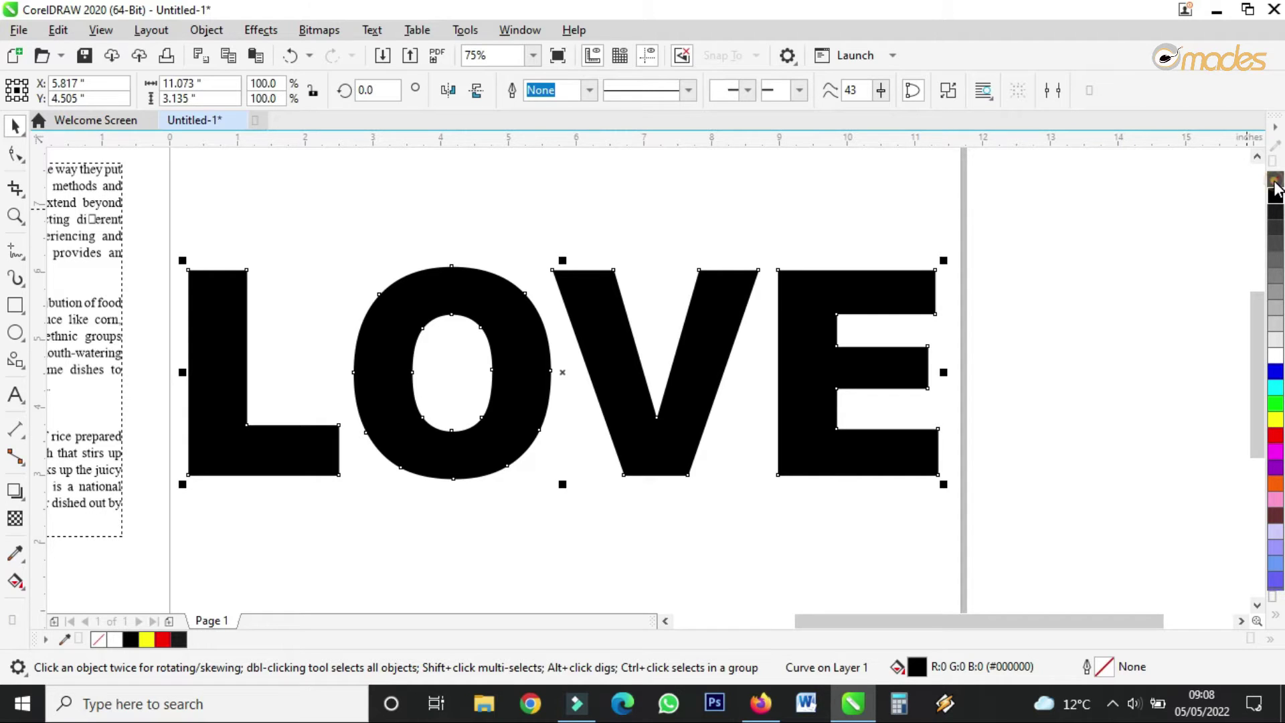
pyautogui.click(1276, 187)
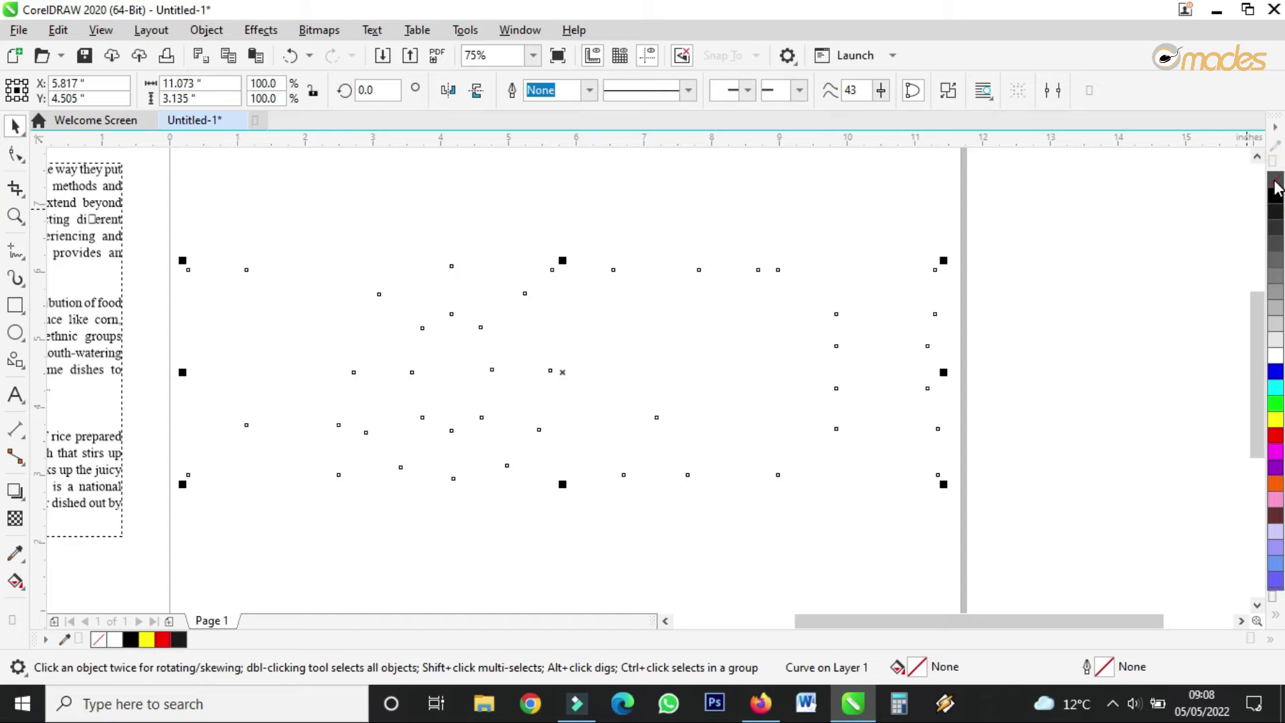
pyautogui.click(876, 351)
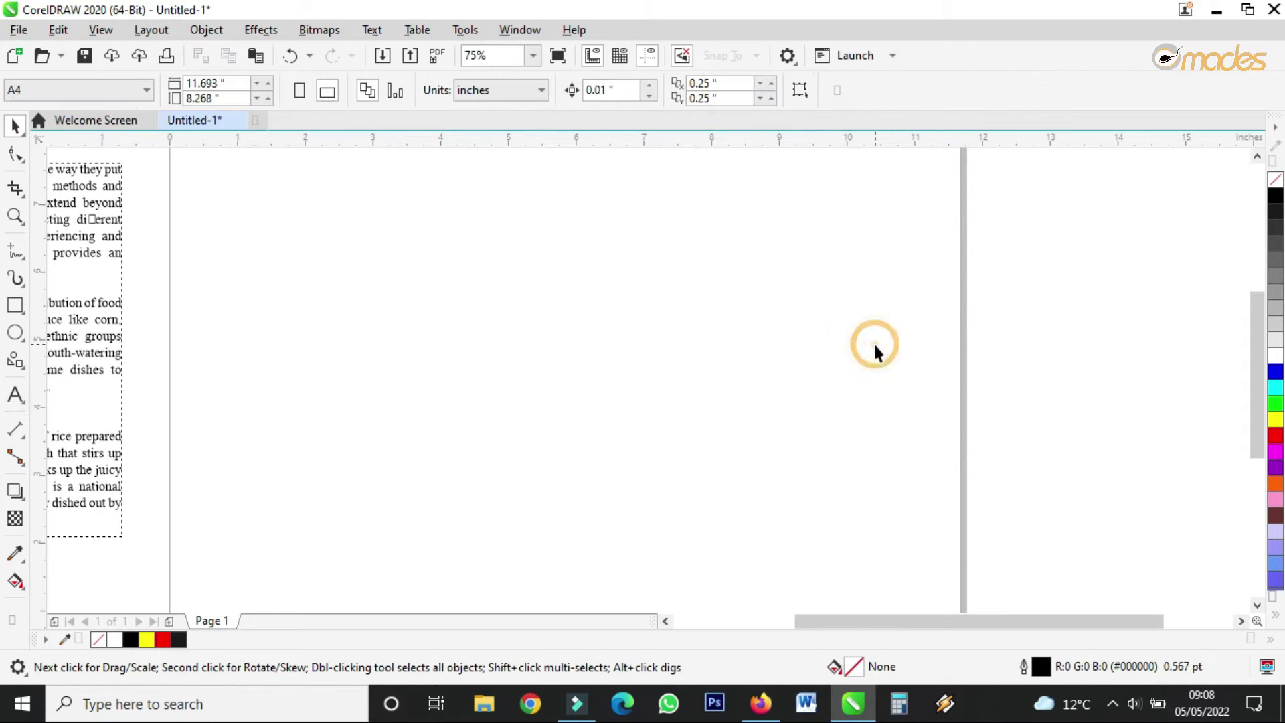
# Select the unfilled LOVE curves, give them a black outline and recolor that outline blue (#0000FF).
pyautogui.moveTo(1039, 211); pyautogui.dragTo(154, 592)
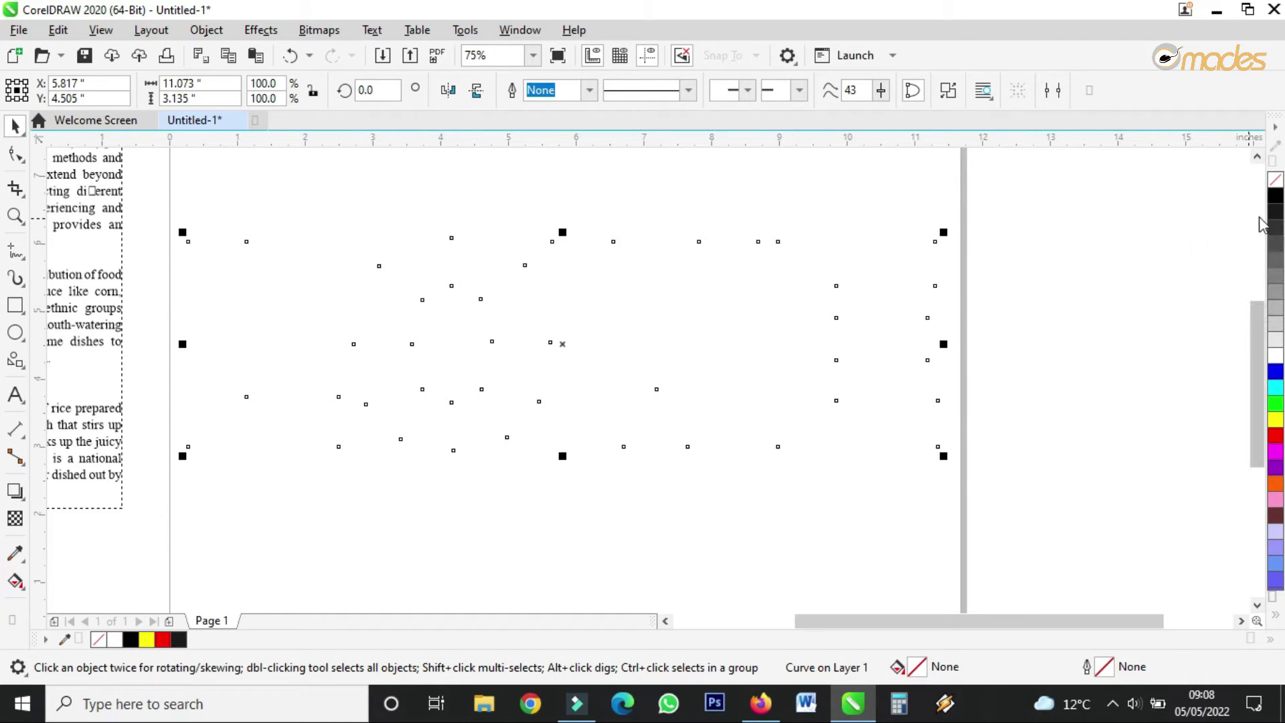
pyautogui.rightClick(1275, 201)
pyautogui.scroll(10, 937, 238)
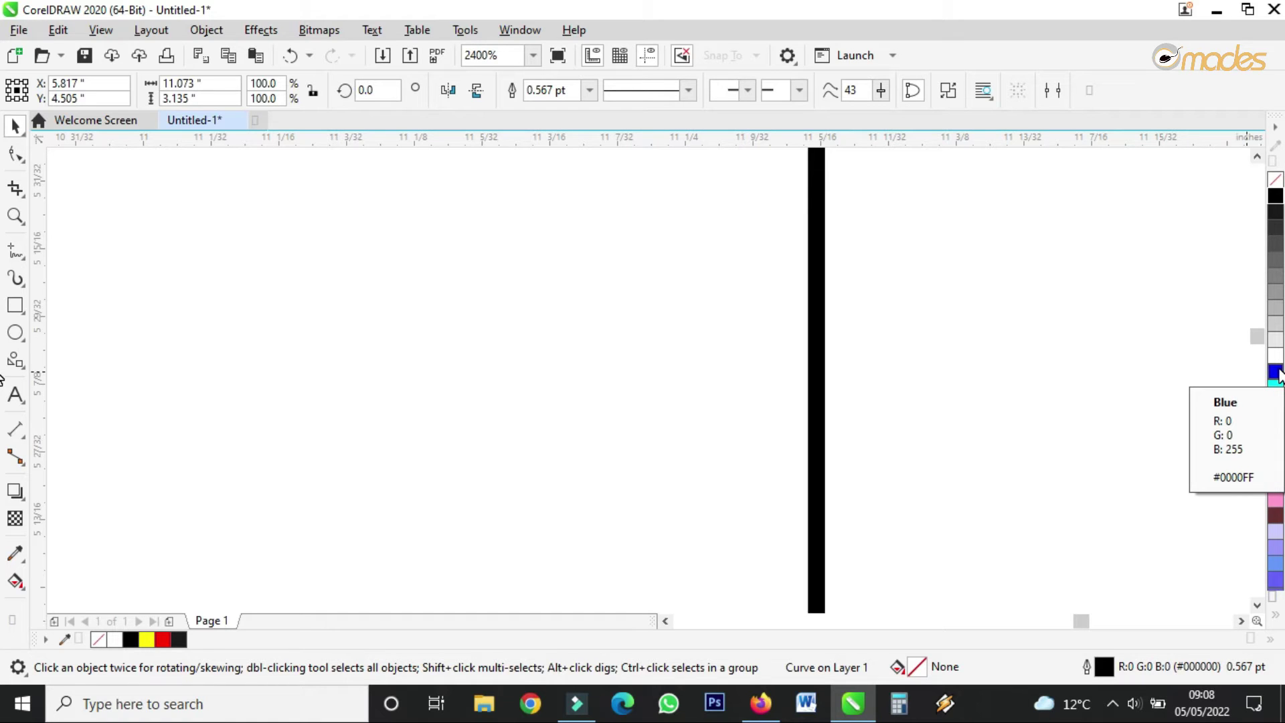
pyautogui.rightClick(1276, 372)
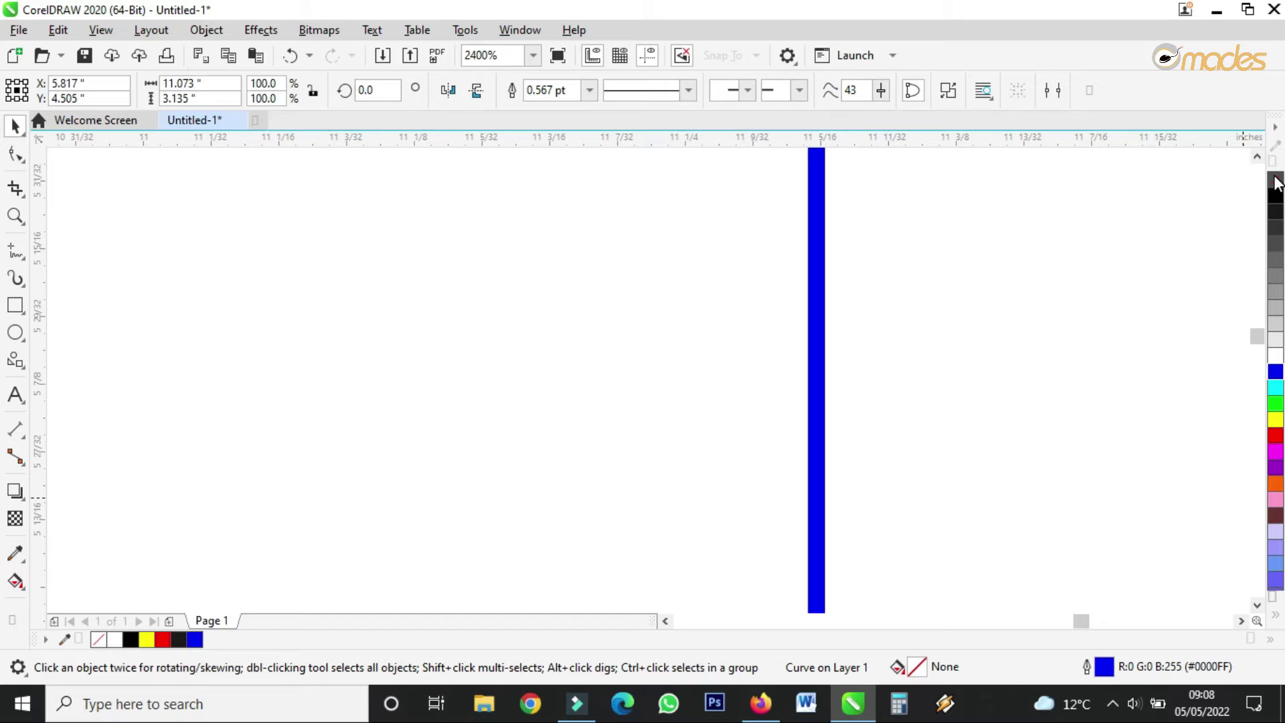
# Try a yellow fill on the LOVE curves, and clear the fill again.
pyautogui.click(1277, 422)
pyautogui.scroll(-2, 894, 412)
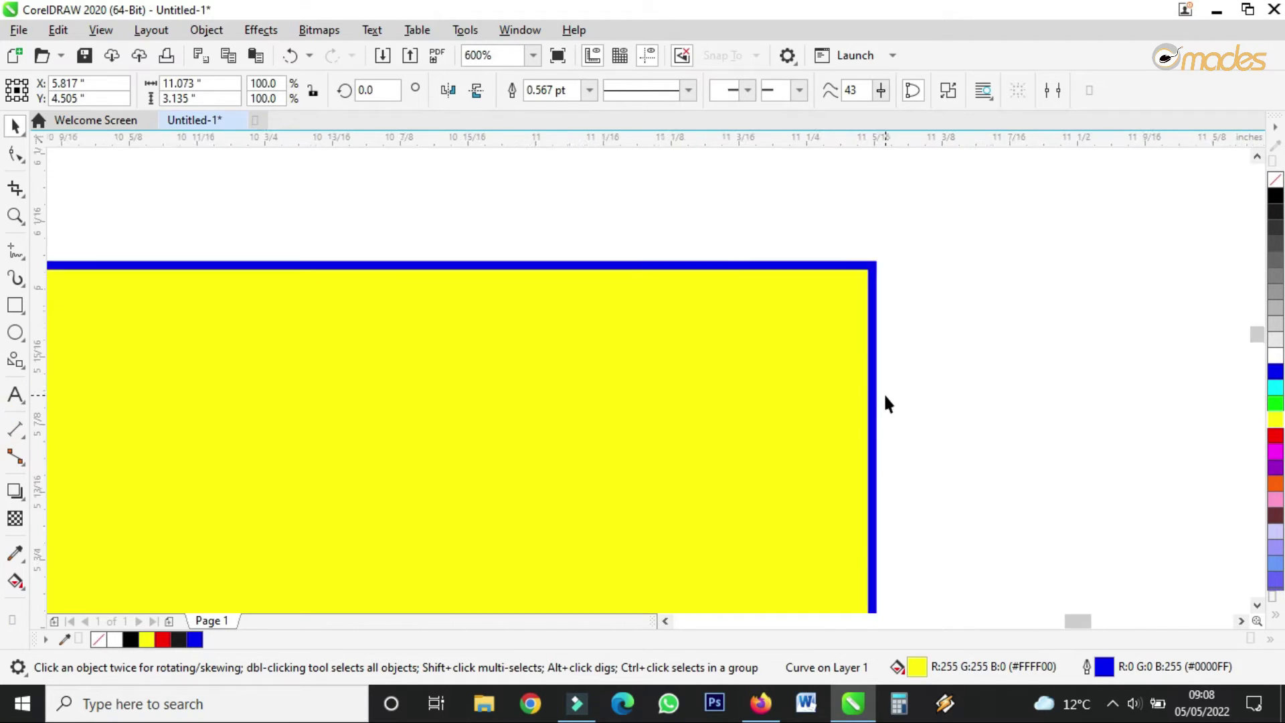
pyautogui.scroll(2, 884, 401)
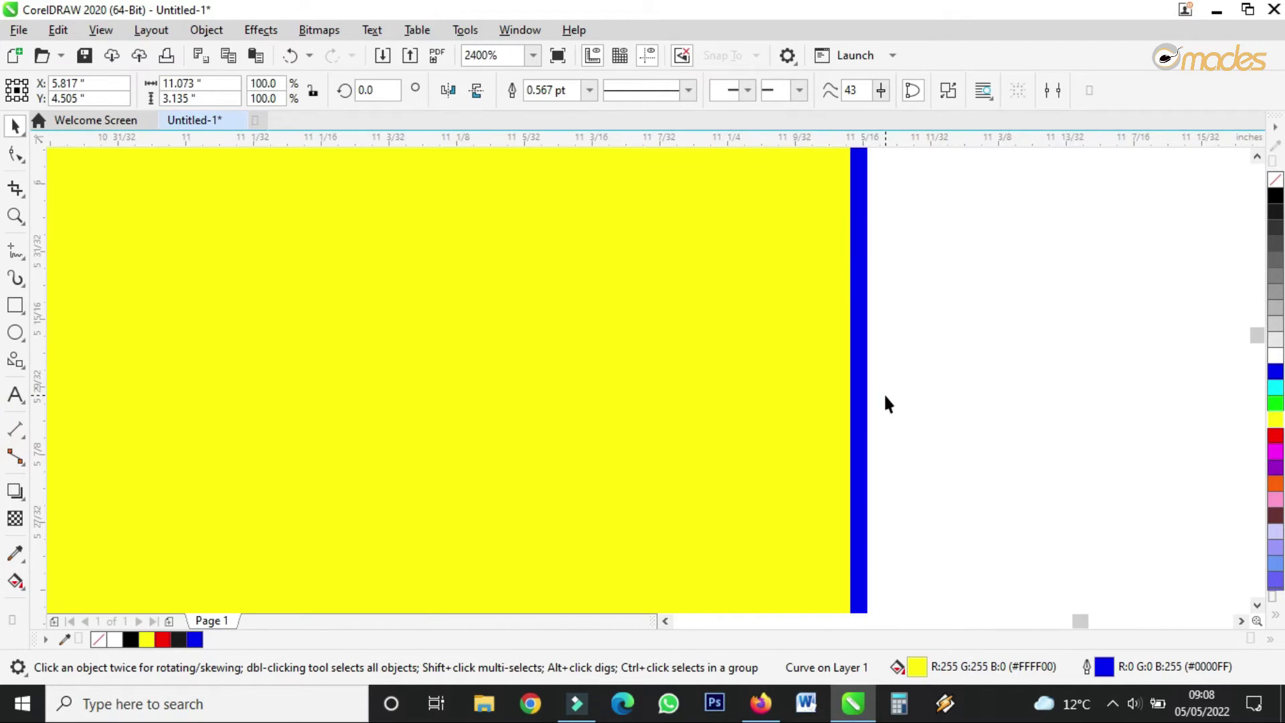
pyautogui.click(1276, 185)
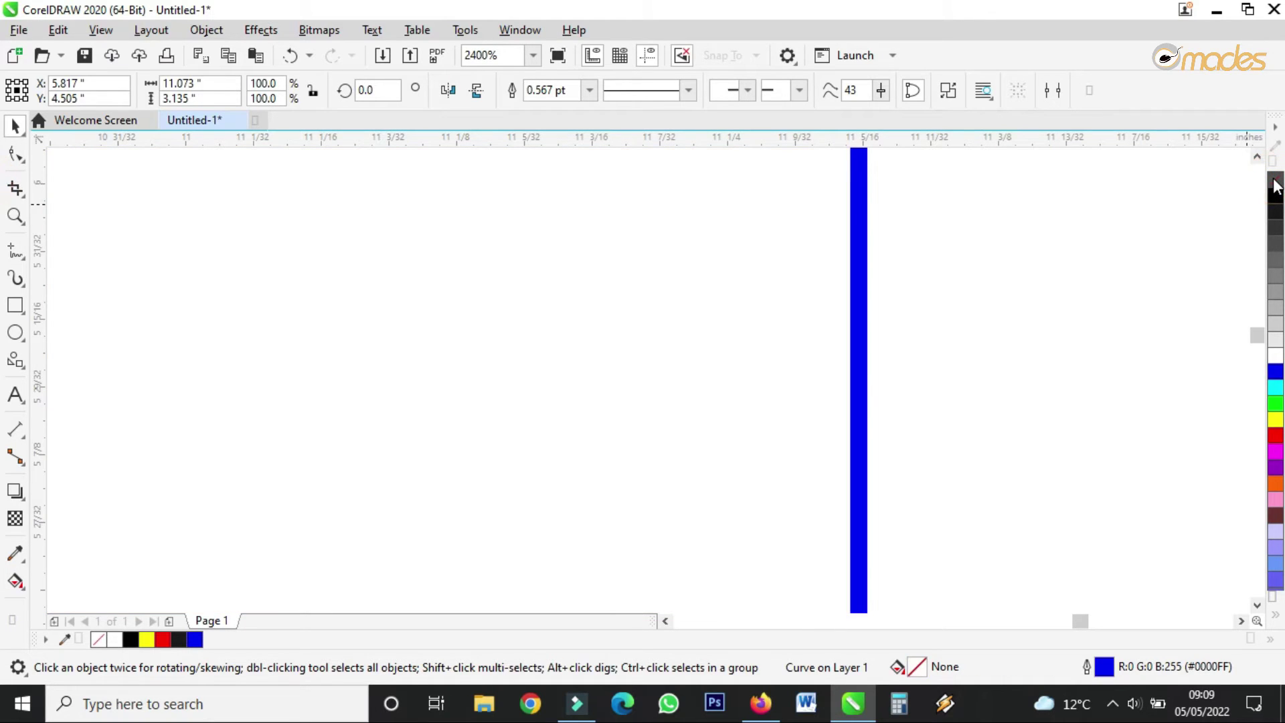
# Try the LOVE curves with a yellow fill and without their blue outline.
pyautogui.click(1275, 420)
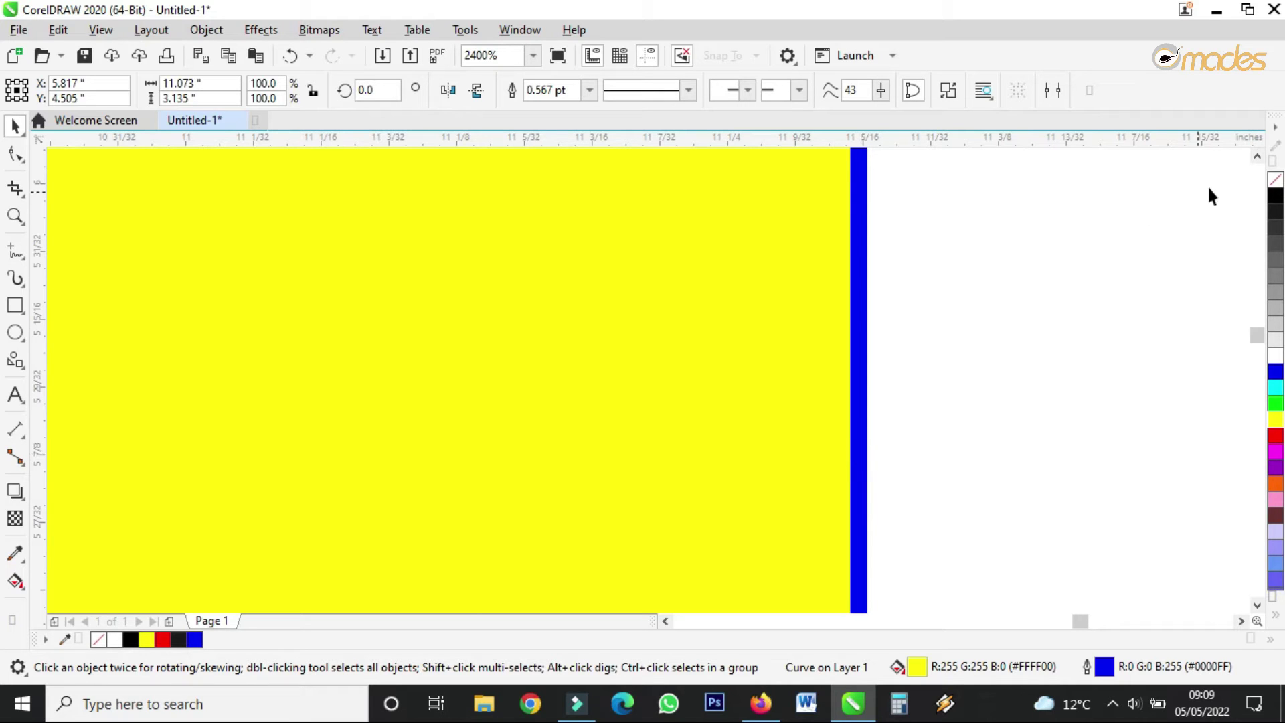
pyautogui.click(1277, 181)
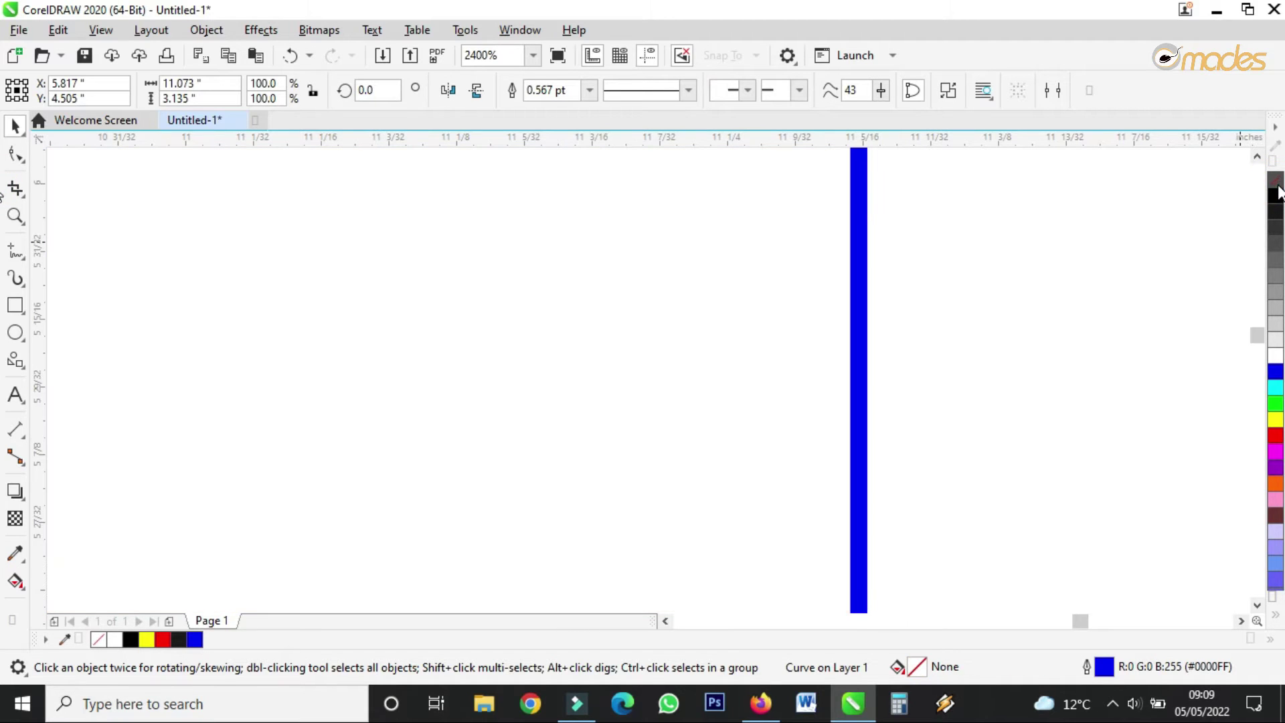
pyautogui.click(1276, 418)
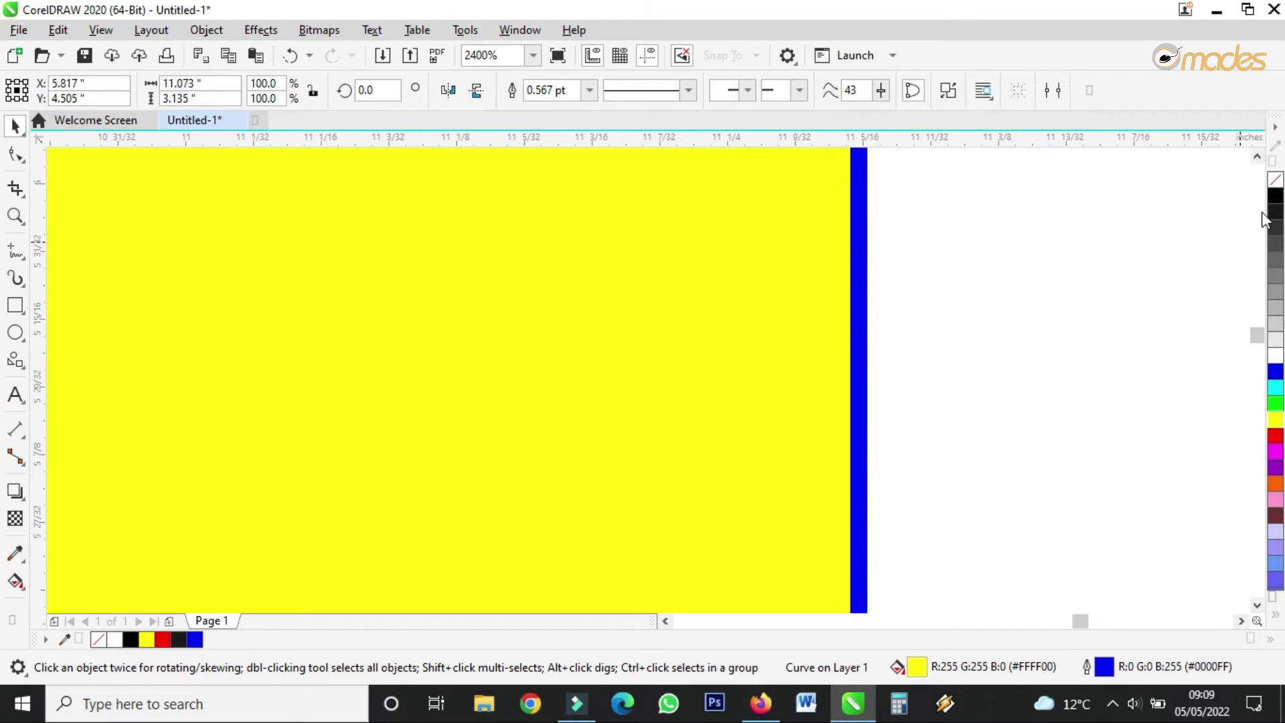
pyautogui.click(850, 287)
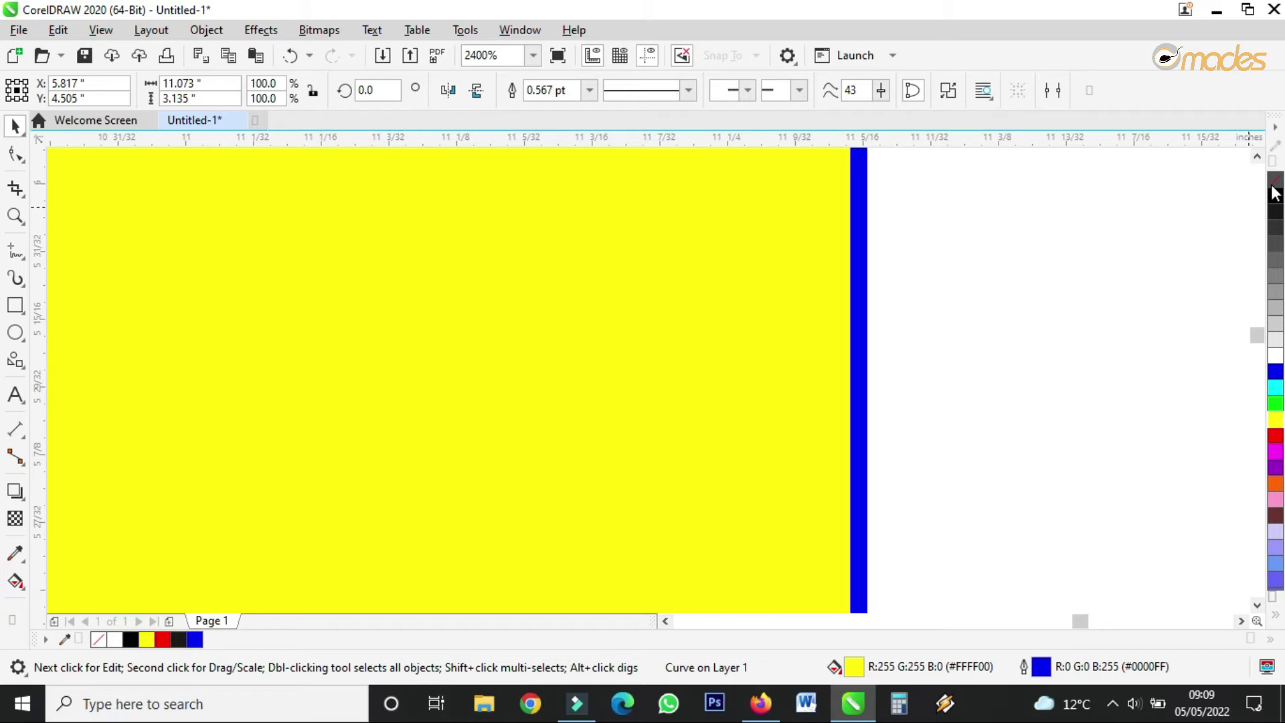
pyautogui.rightClick(1276, 193)
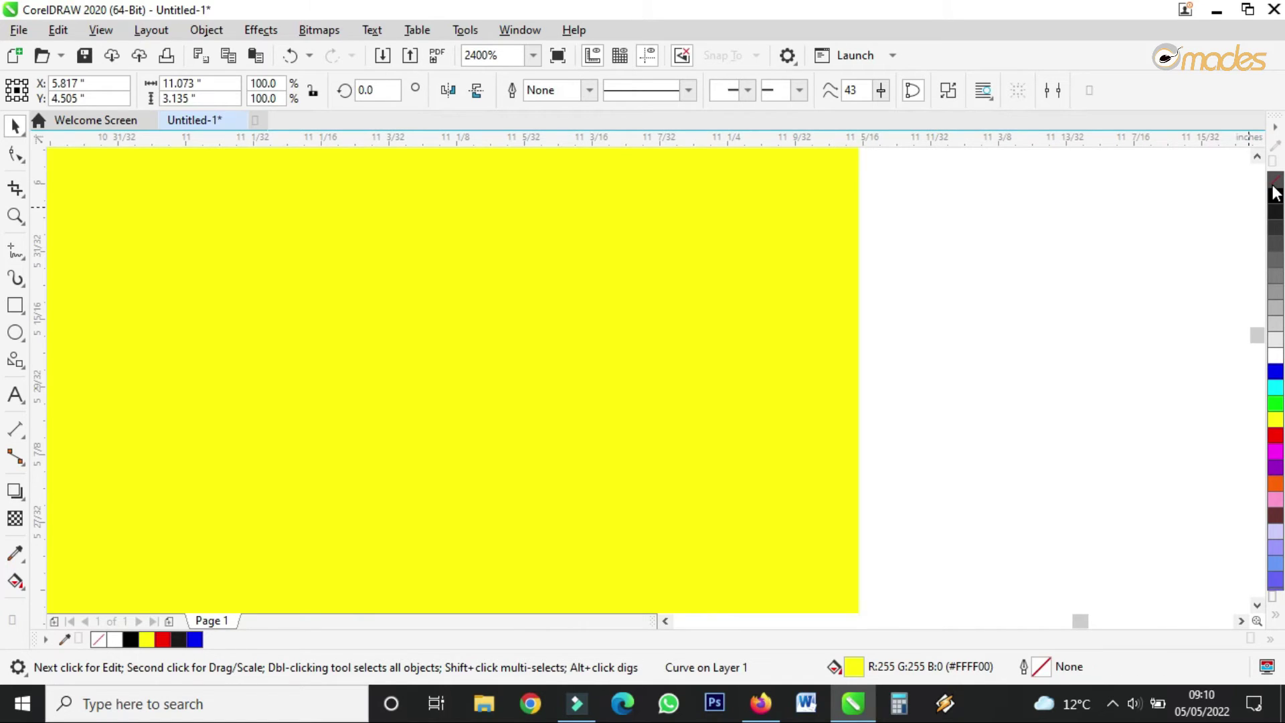
# Clear the fill of the LOVE curves and give them a dark gray (#4D4D4D) outline.
pyautogui.scroll(-4, 880, 262)
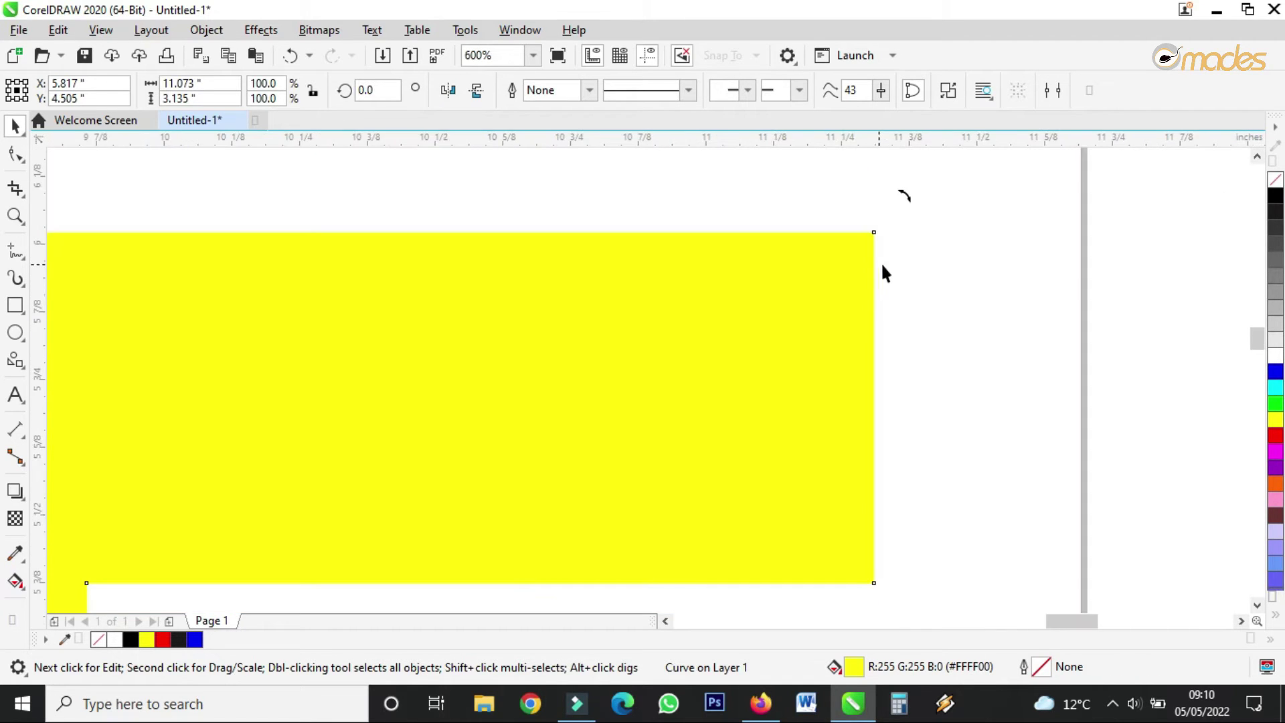
pyautogui.scroll(-2, 863, 284)
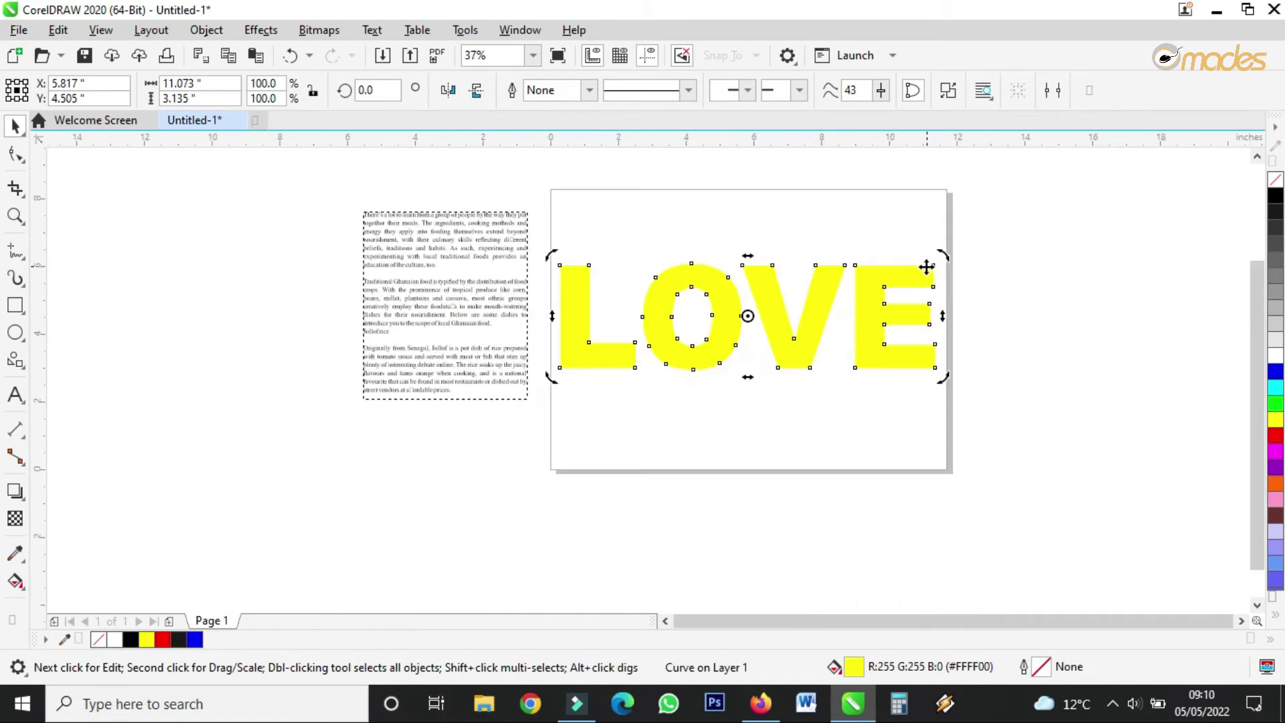
pyautogui.click(1275, 179)
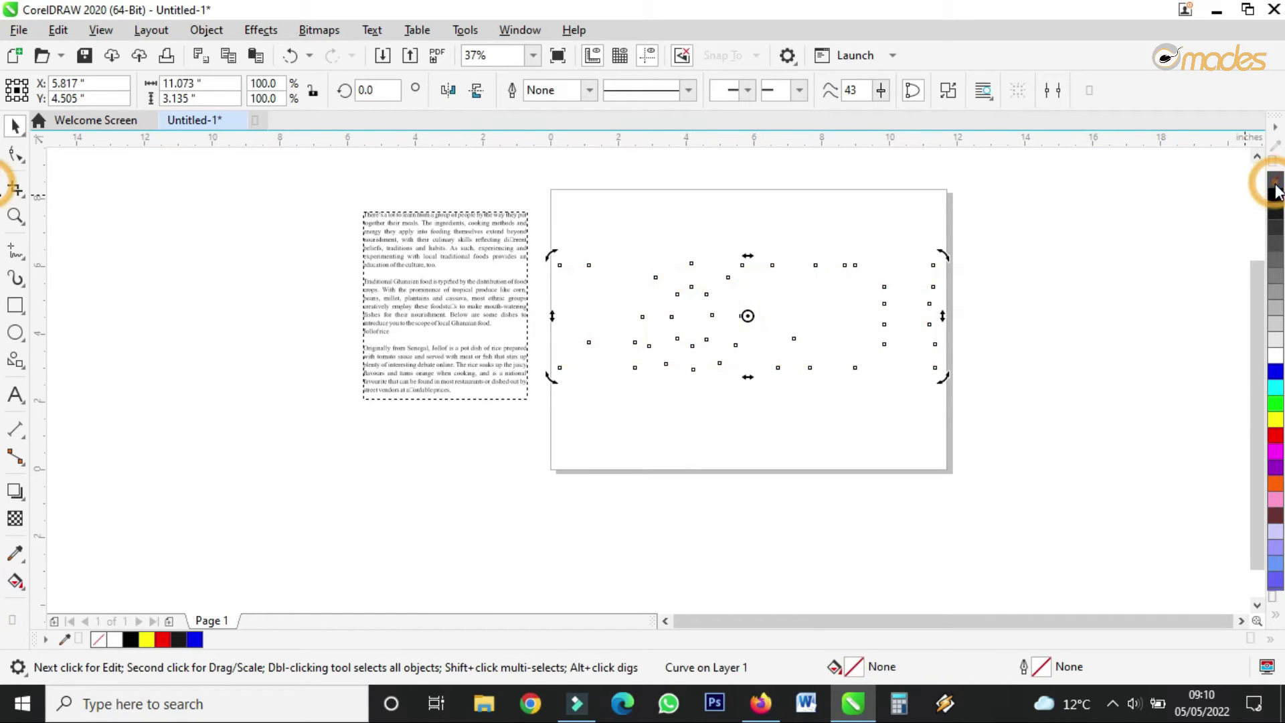
pyautogui.rightClick(1275, 245)
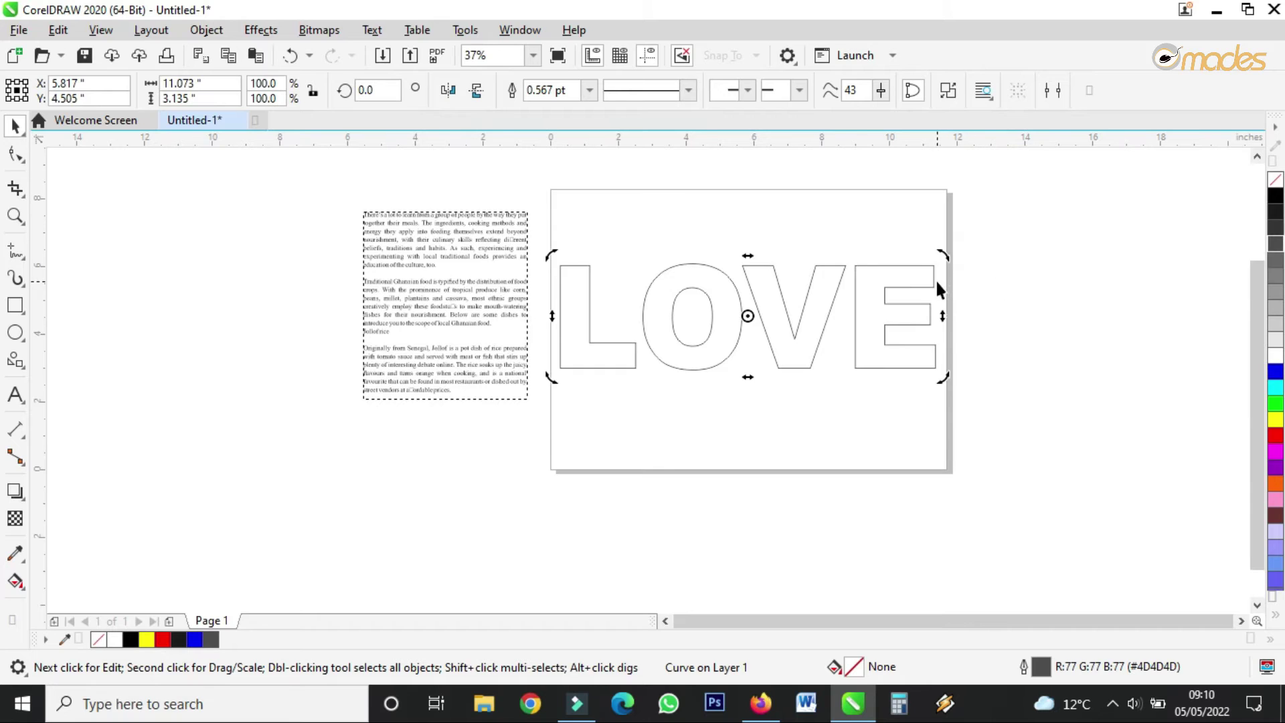
pyautogui.scroll(2, 934, 279)
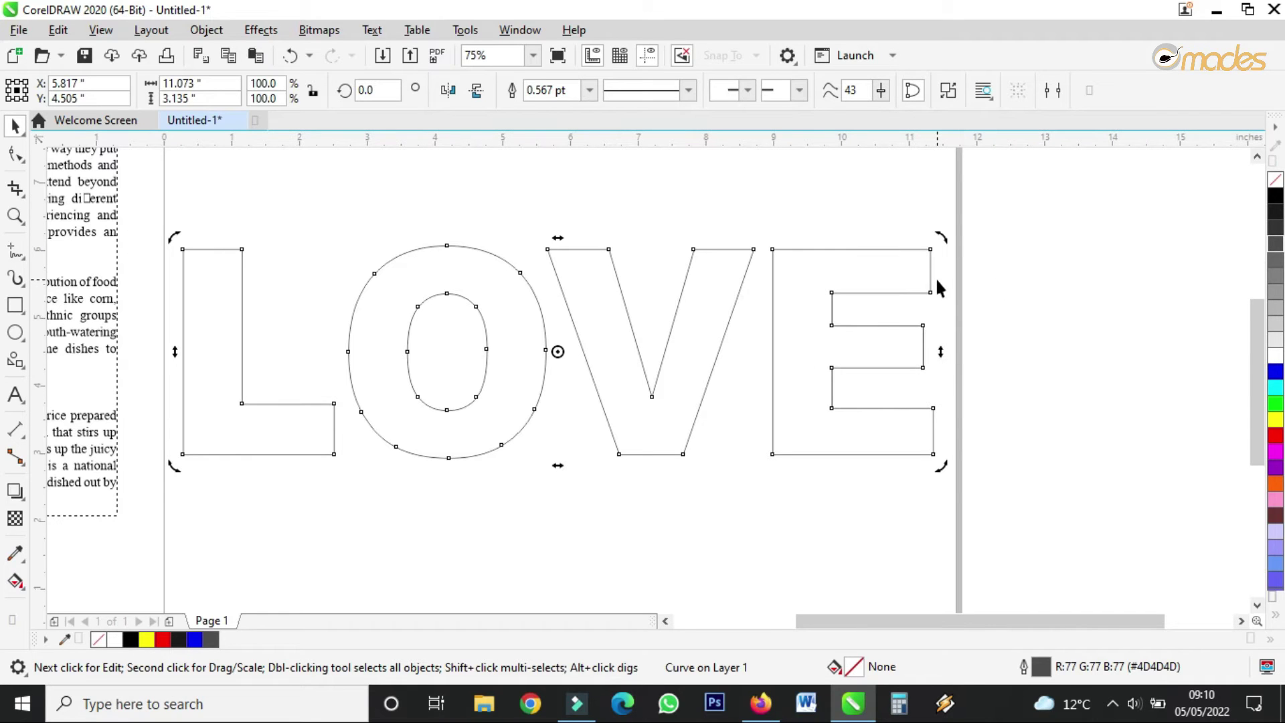
# Delete the three inner notch nodes of the letter V, leaving one straight edge across its top.
pyautogui.doubleClick(638, 356)
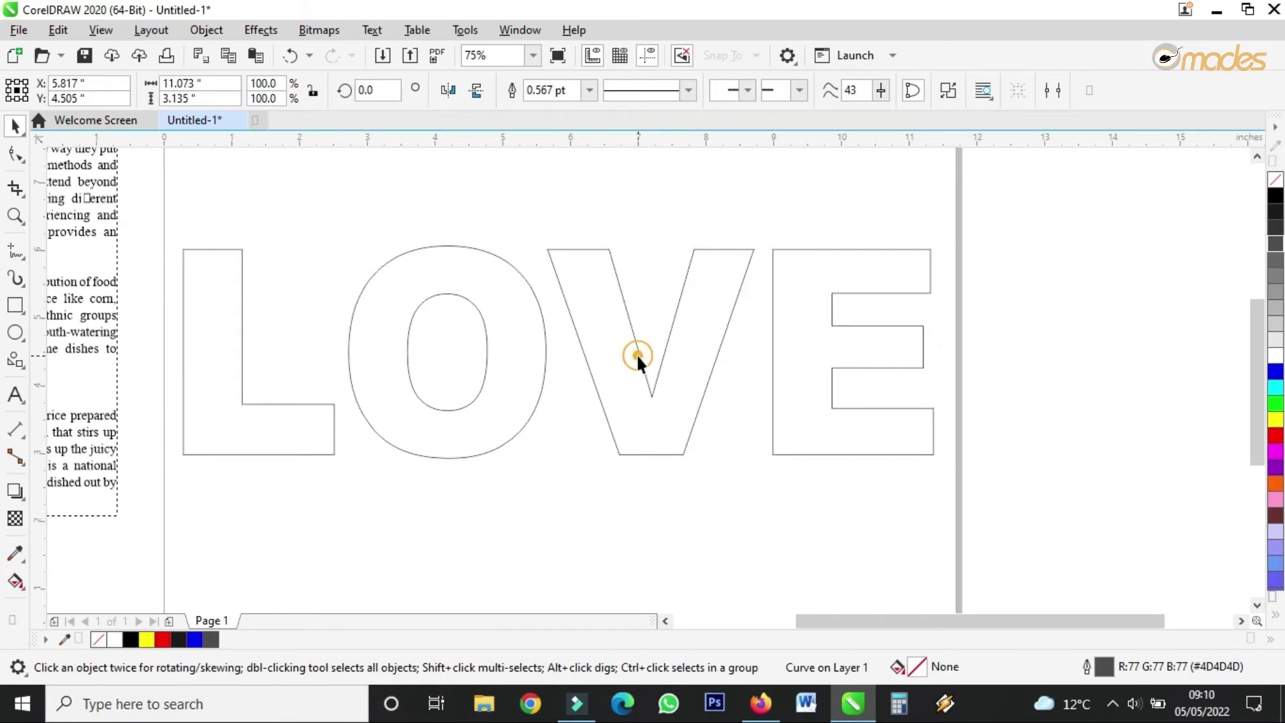
pyautogui.moveTo(542, 233); pyautogui.dragTo(759, 493)
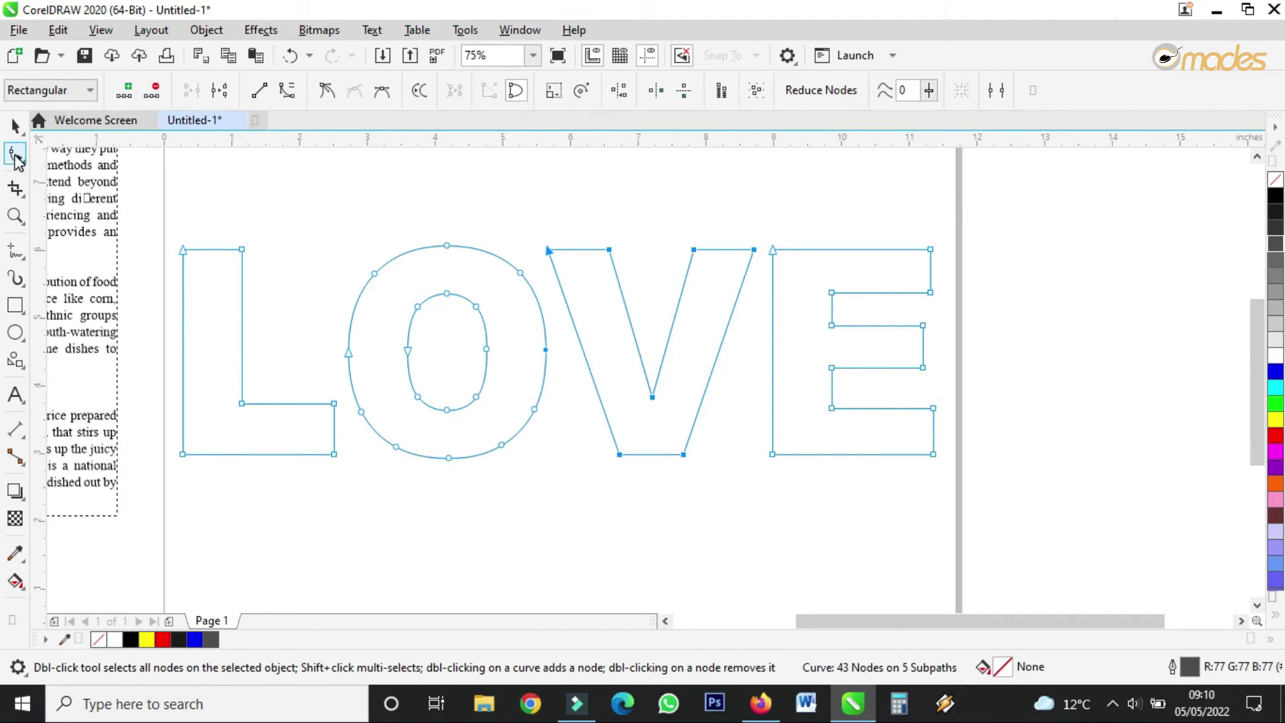
pyautogui.moveTo(540, 234); pyautogui.dragTo(759, 473)
pyautogui.click(754, 467)
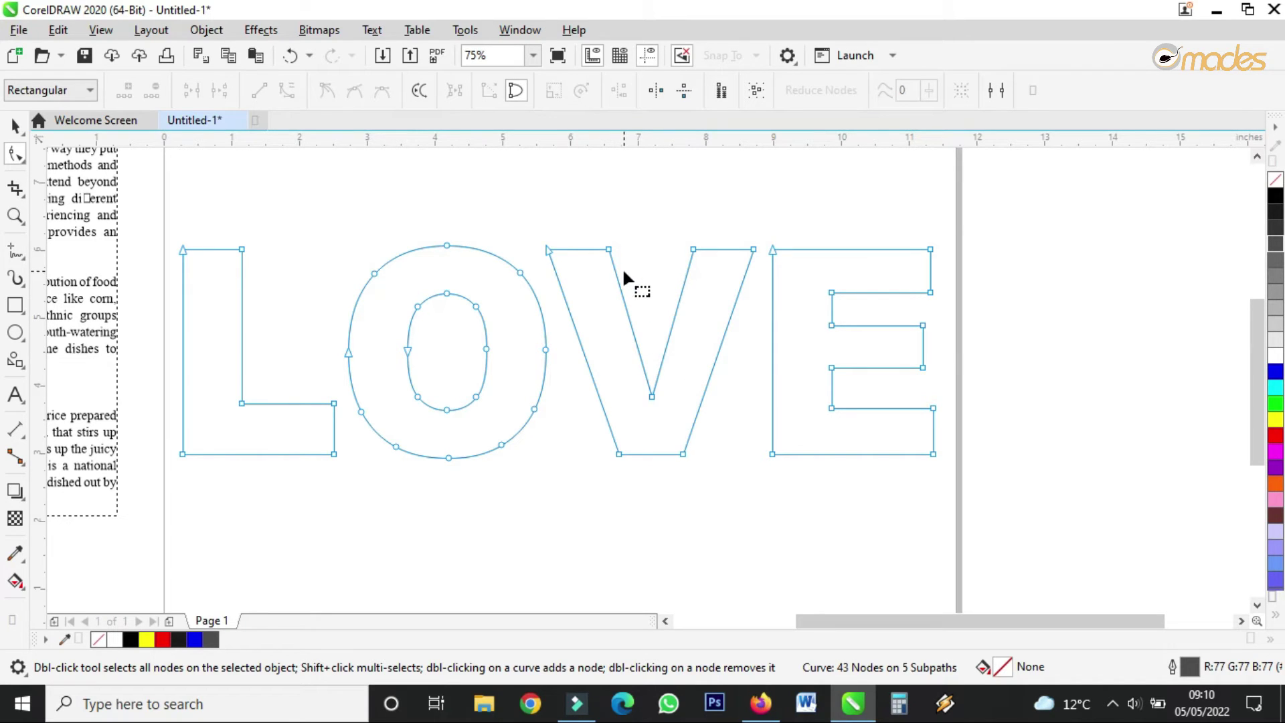
pyautogui.doubleClick(652, 396)
pyautogui.moveTo(602, 242); pyautogui.dragTo(717, 280)
pyautogui.press('Delete')
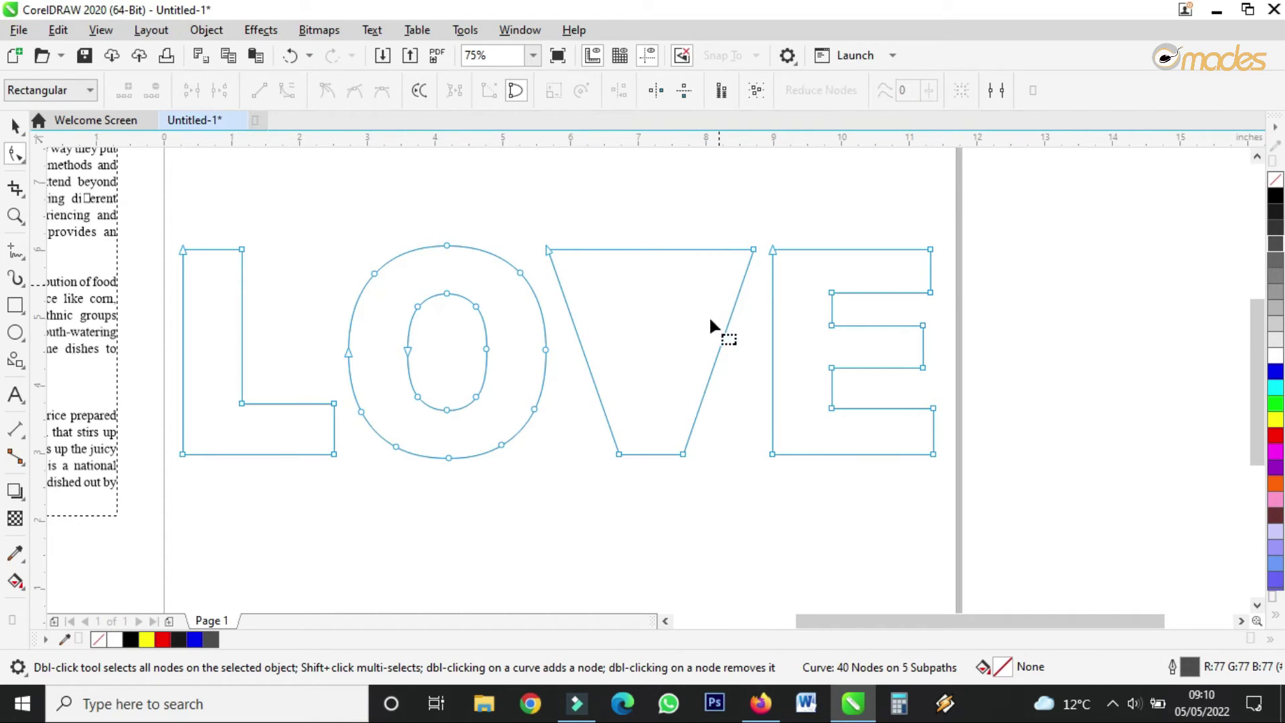
# Delete the left of the V's two bottom nodes and move the remaining one to the middle to form a downward-pointing triangle.
pyautogui.scroll(1, 620, 455)
pyautogui.doubleClick(619, 451)
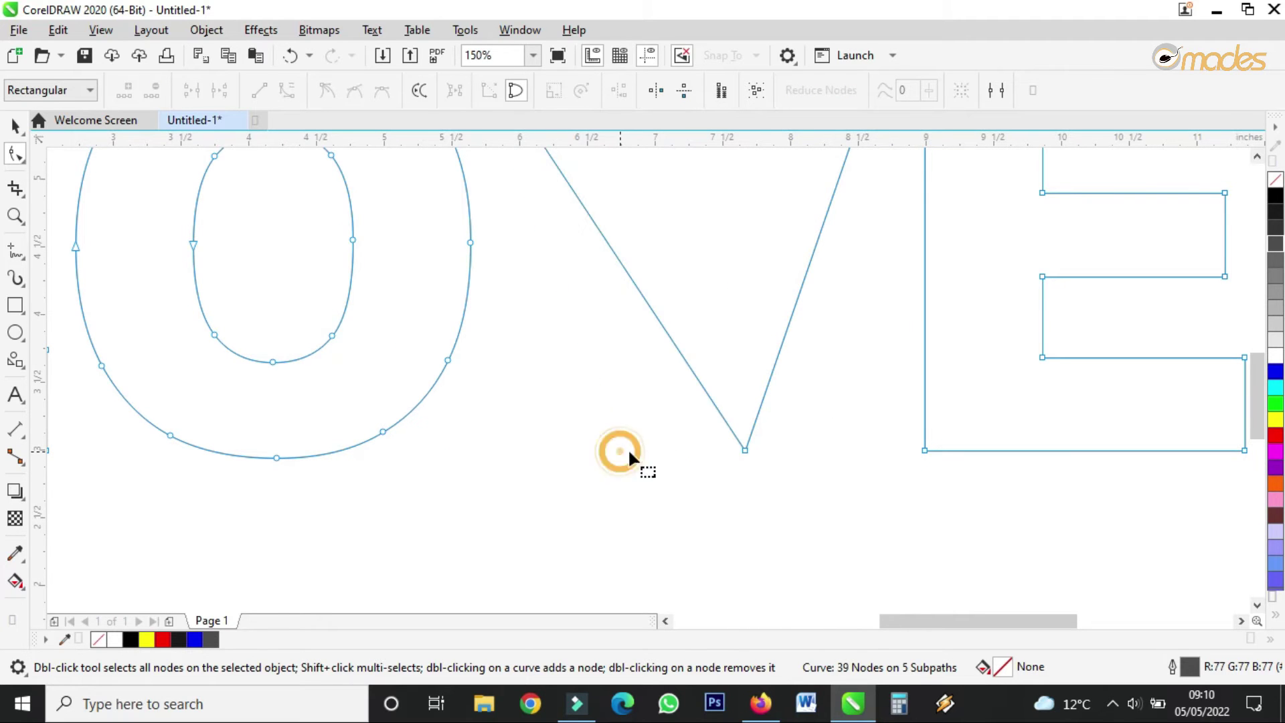
pyautogui.moveTo(745, 449); pyautogui.dragTo(688, 458)
pyautogui.scroll(-1, 696, 455)
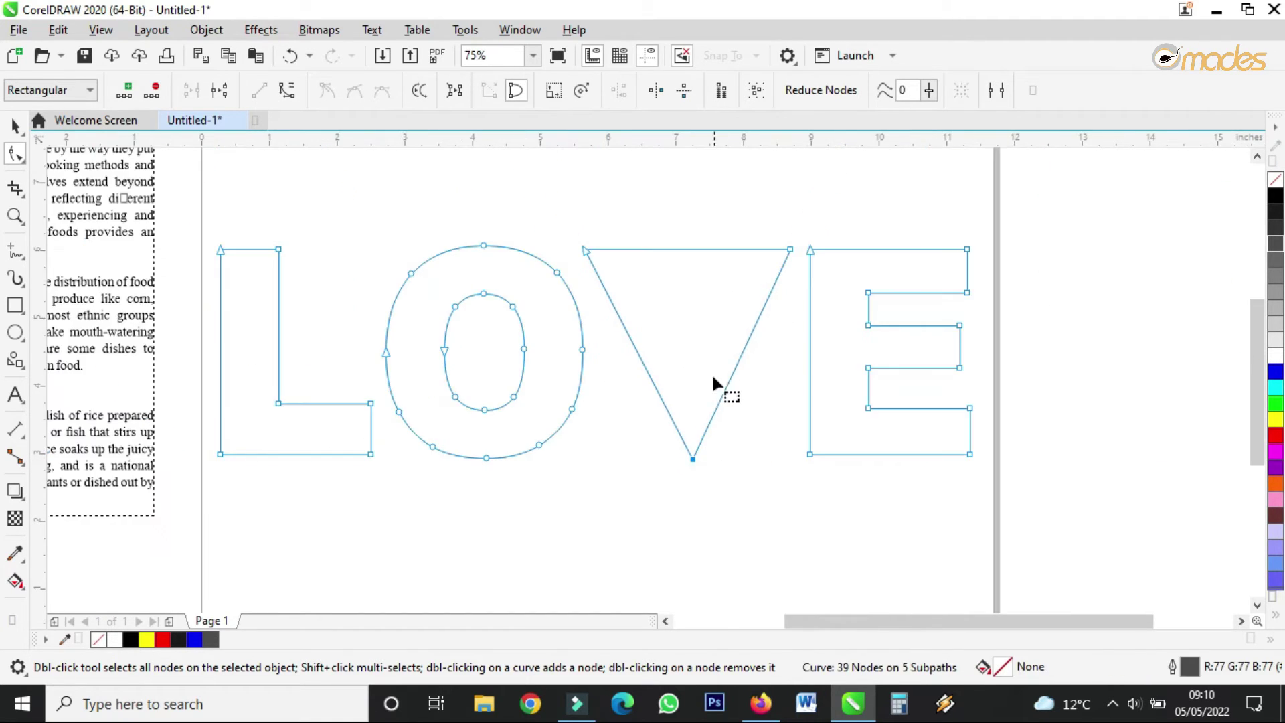
pyautogui.click(690, 250)
pyautogui.scroll(1, 690, 252)
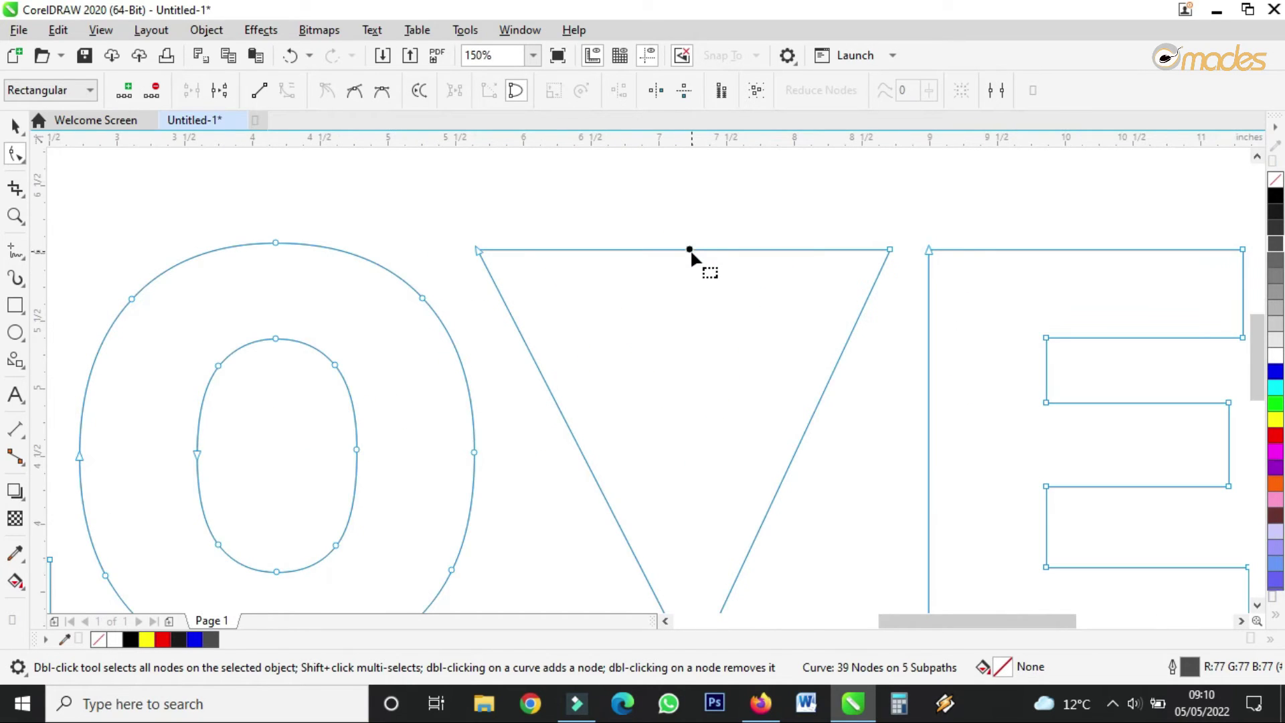
pyautogui.doubleClick(690, 251)
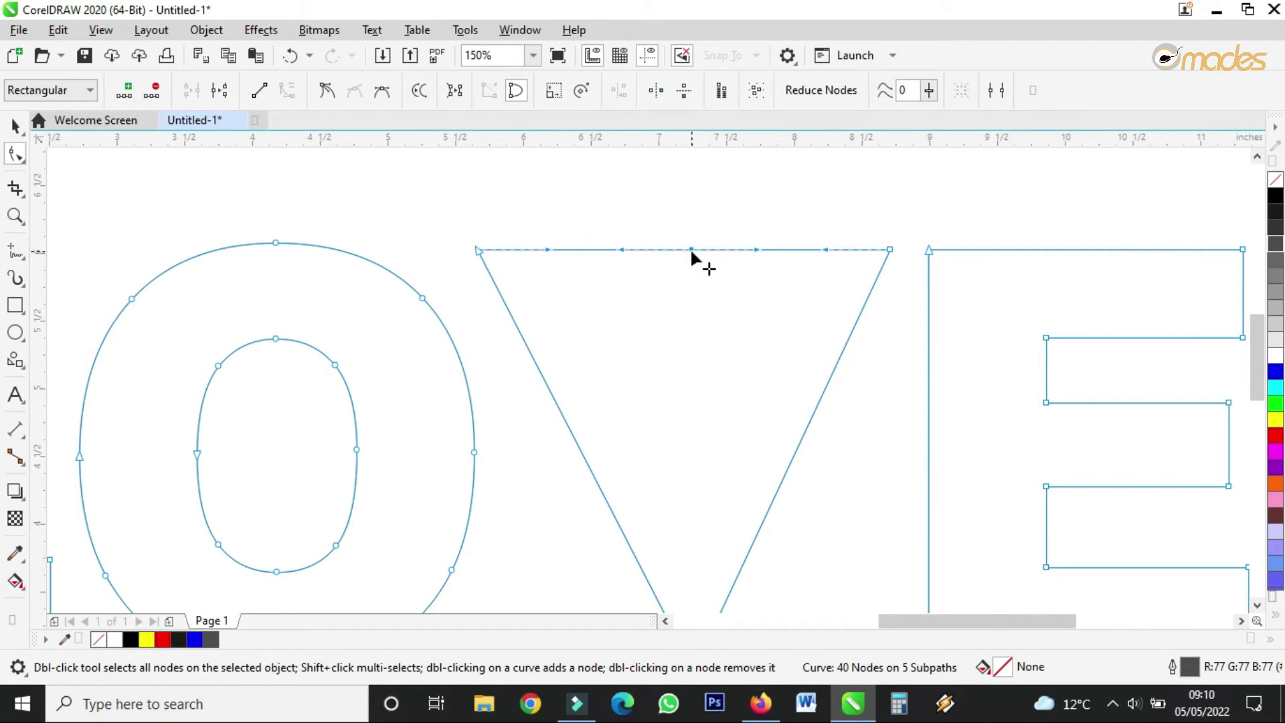
pyautogui.moveTo(549, 249); pyautogui.dragTo(673, 245)
pyautogui.hotkey('ctrl', 'z')
pyautogui.hotkey('ctrl', 'z')
pyautogui.hotkey('ctrl', 'z')
# Add a middle node to the triangle's top edge and bend the left half upward into a rounded heart lobe.
pyautogui.doubleClick(687, 250)
pyautogui.doubleClick(599, 249)
pyautogui.moveTo(597, 249); pyautogui.dragTo(594, 209)
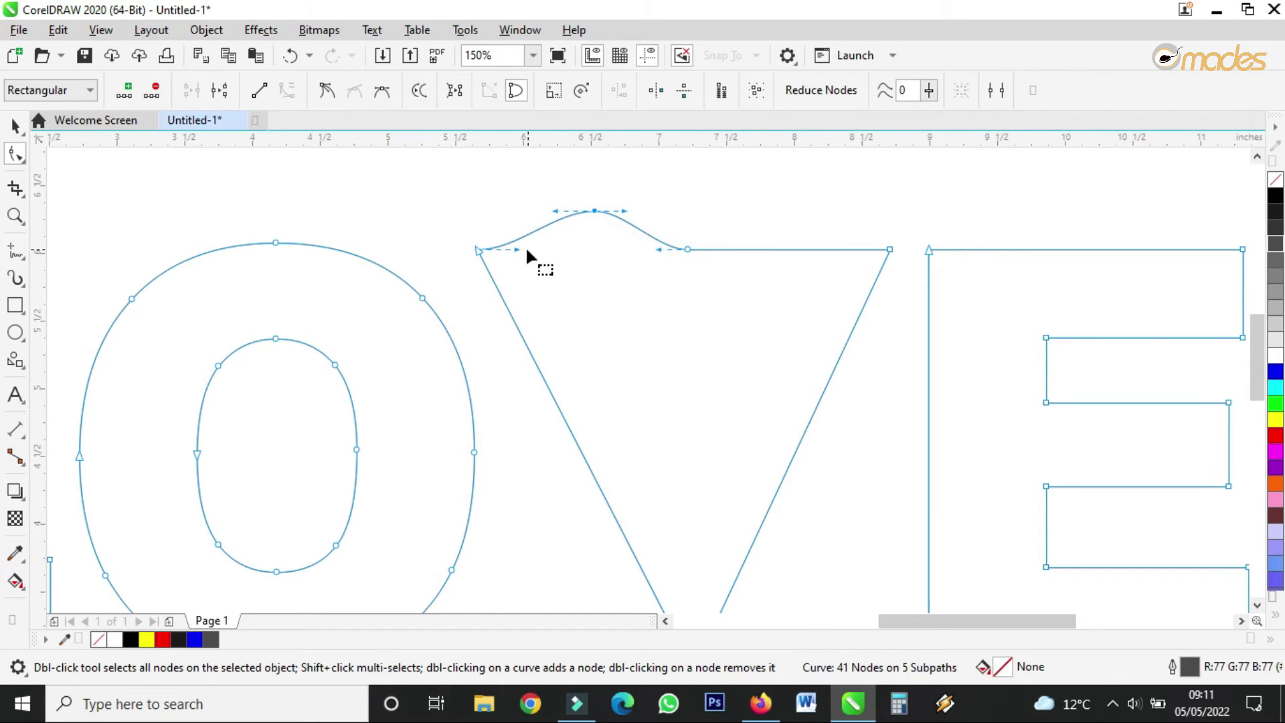
pyautogui.moveTo(518, 249); pyautogui.dragTo(514, 201)
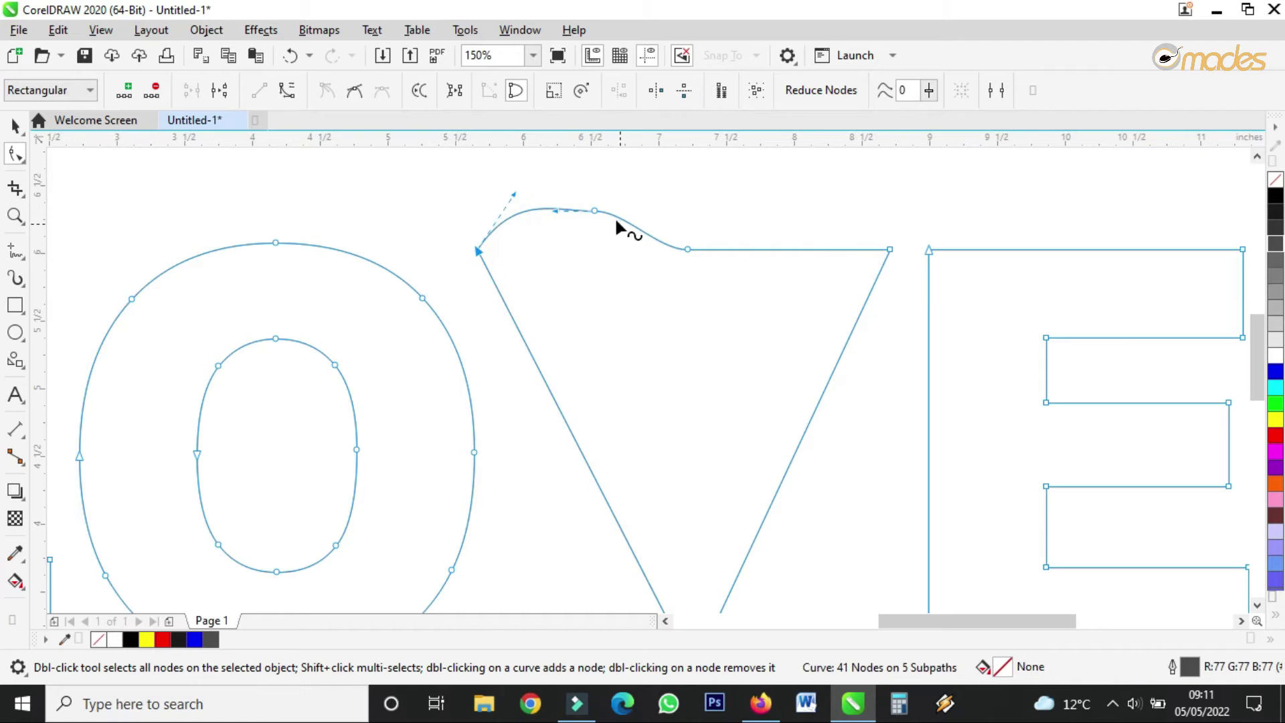
pyautogui.moveTo(592, 207); pyautogui.dragTo(594, 198)
pyautogui.click(628, 195)
pyautogui.doubleClick(596, 197)
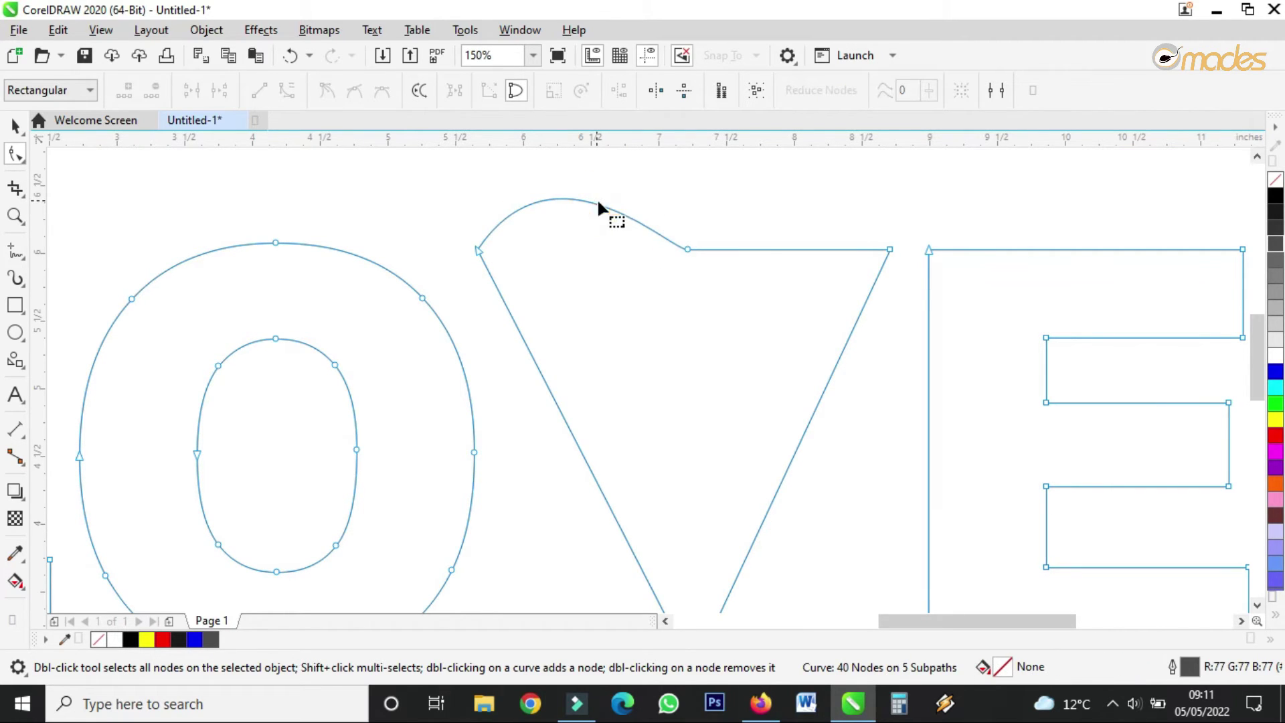
# Add a node on the right half of the top edge, raise it and adjust the neighbouring handles to form the second heart lobe.
pyautogui.click(807, 250)
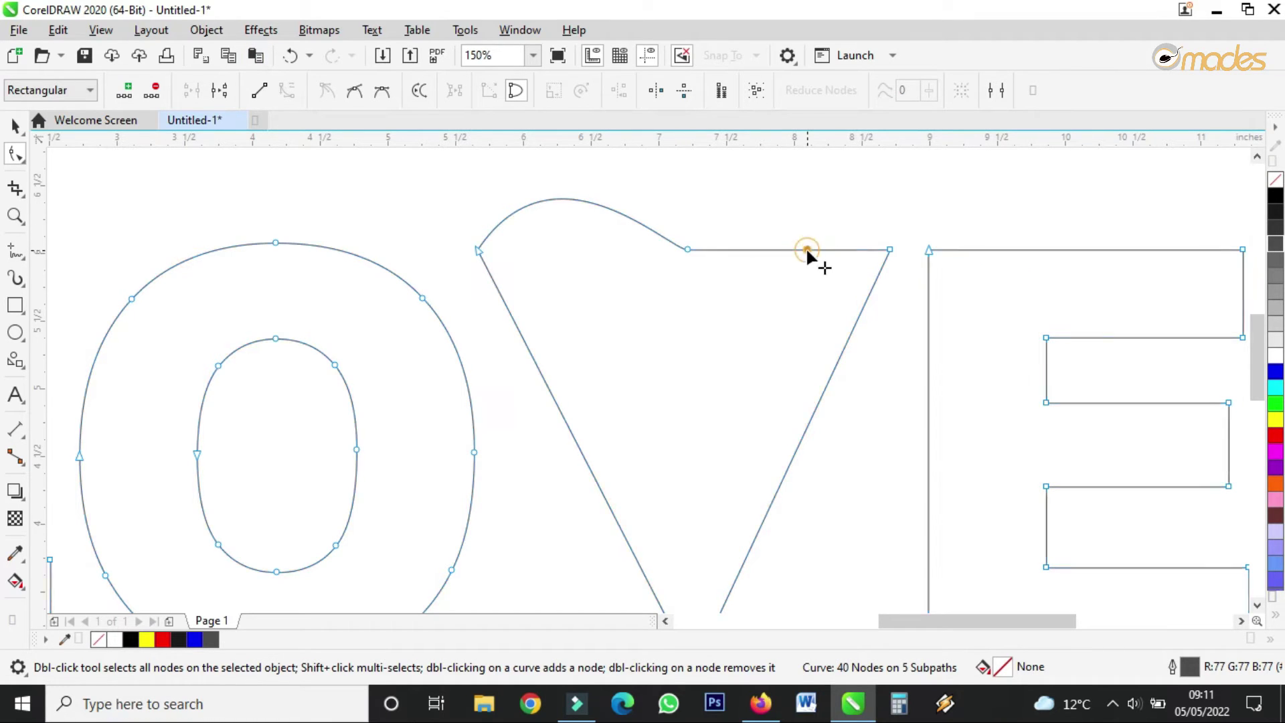
pyautogui.moveTo(801, 248); pyautogui.dragTo(792, 198)
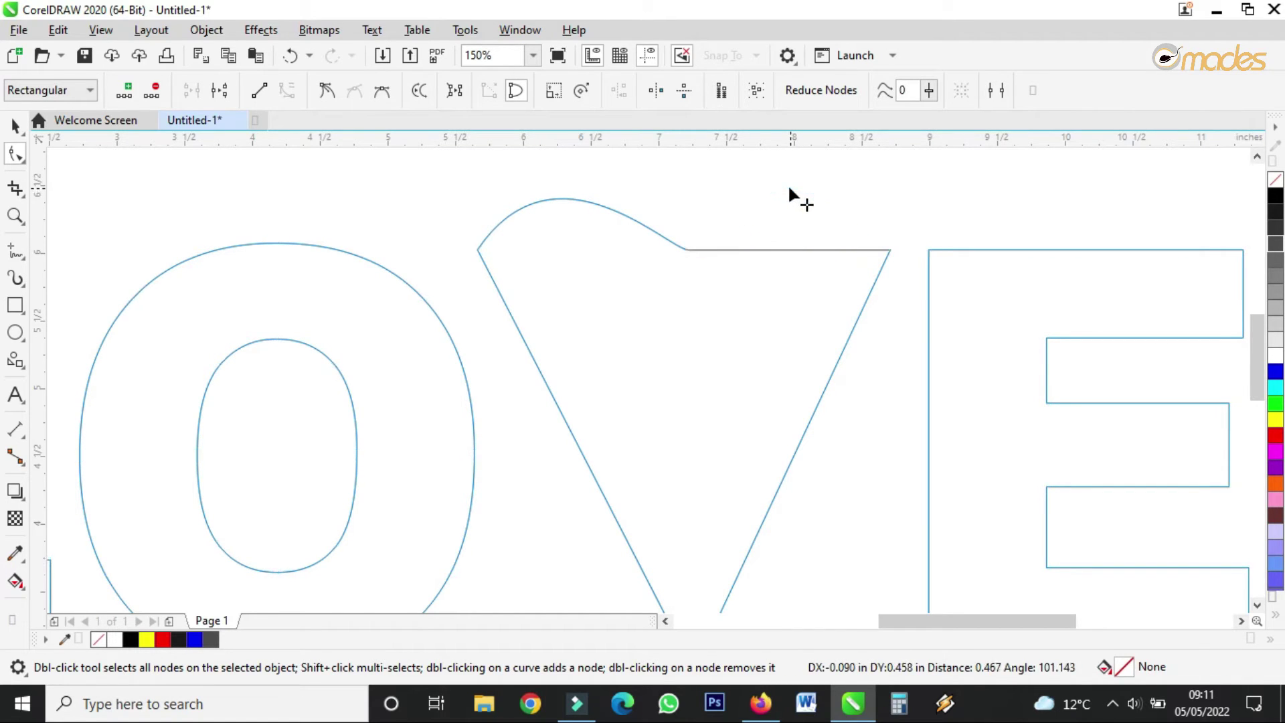
pyautogui.moveTo(725, 247); pyautogui.dragTo(721, 223)
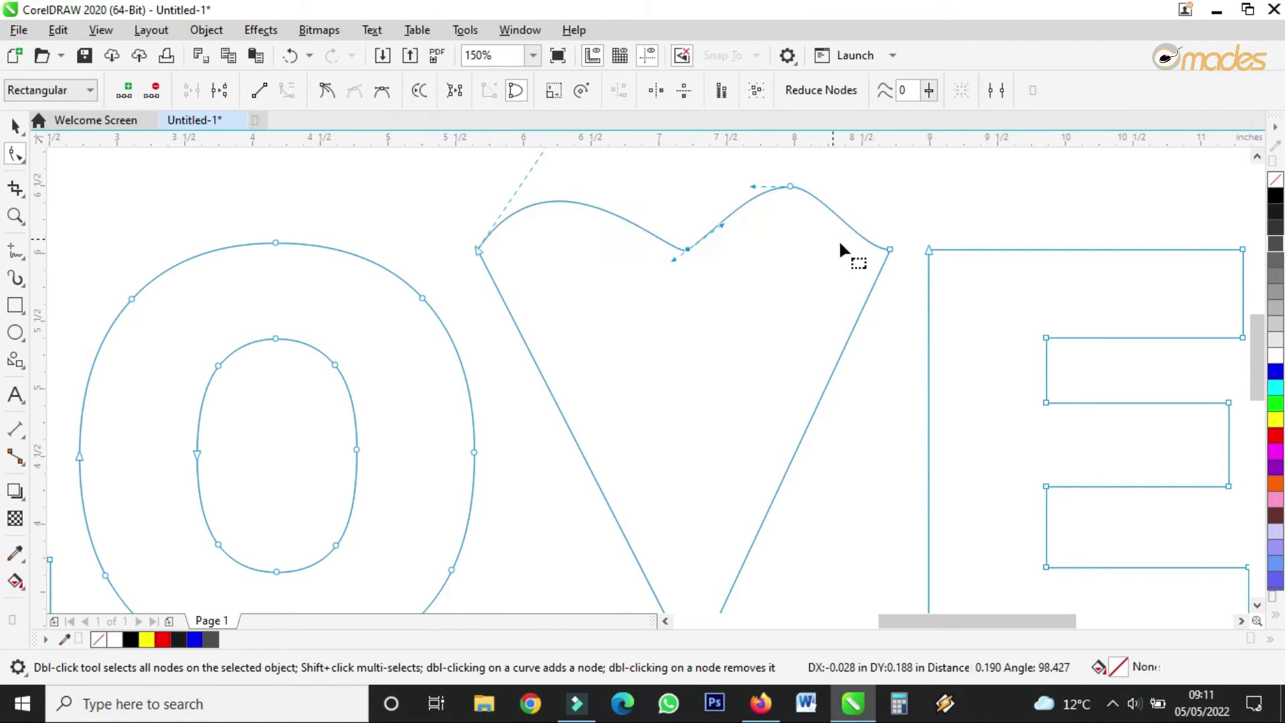
pyautogui.click(888, 251)
pyautogui.moveTo(860, 250); pyautogui.dragTo(880, 226)
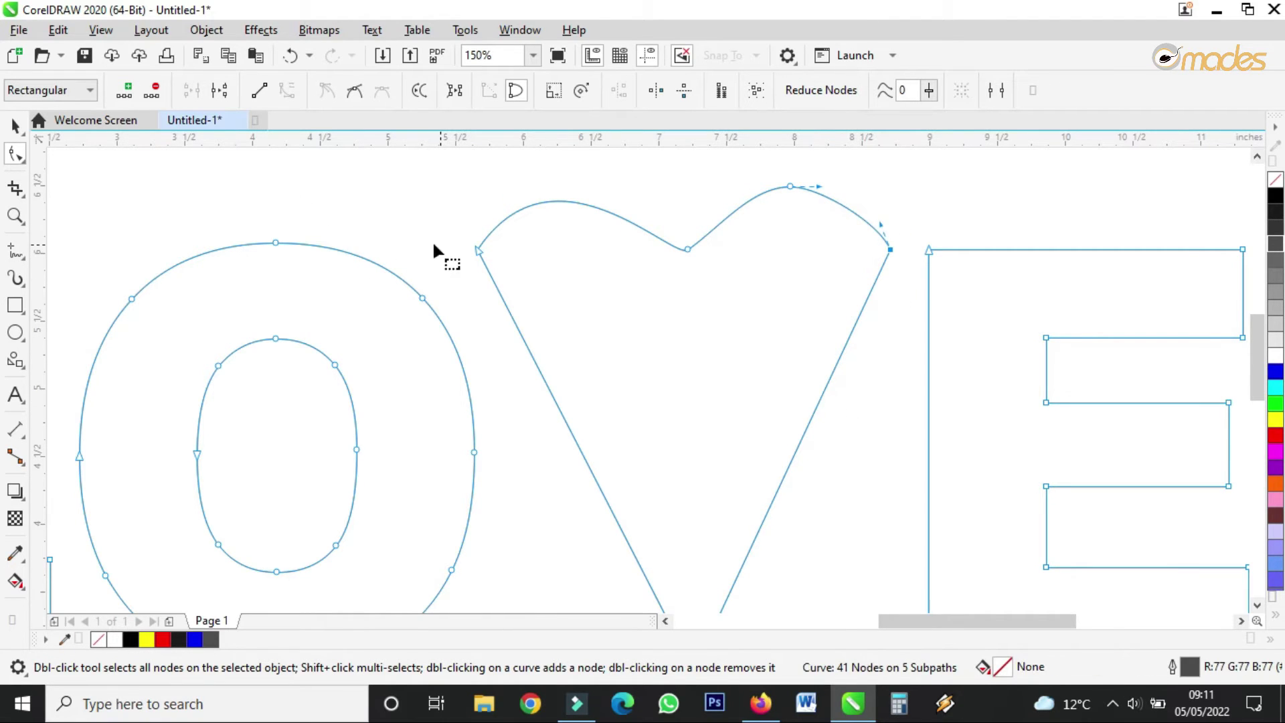
# Bow the two straight sides of the V outward into smooth curves so the shape becomes a rounded heart.
pyautogui.click(15, 125)
pyautogui.scroll(-4, 469, 261)
pyautogui.scroll(3, 480, 267)
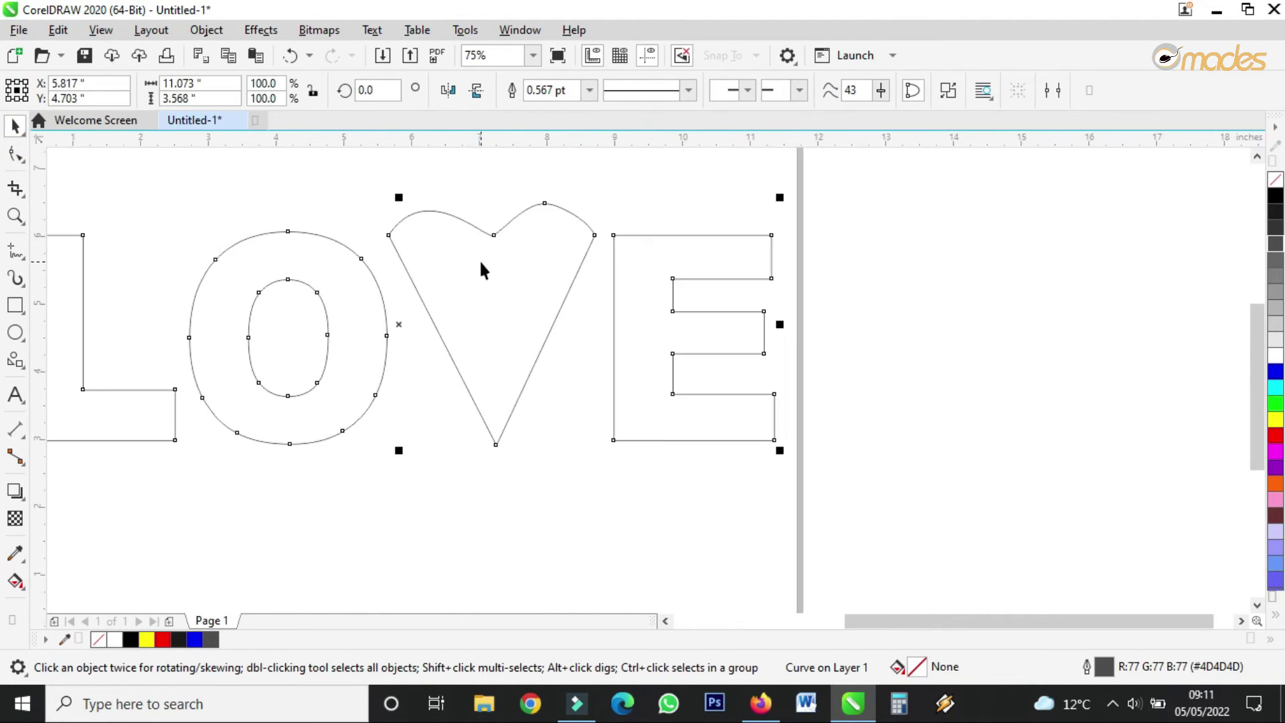
pyautogui.click(14, 154)
pyautogui.scroll(4, 542, 319)
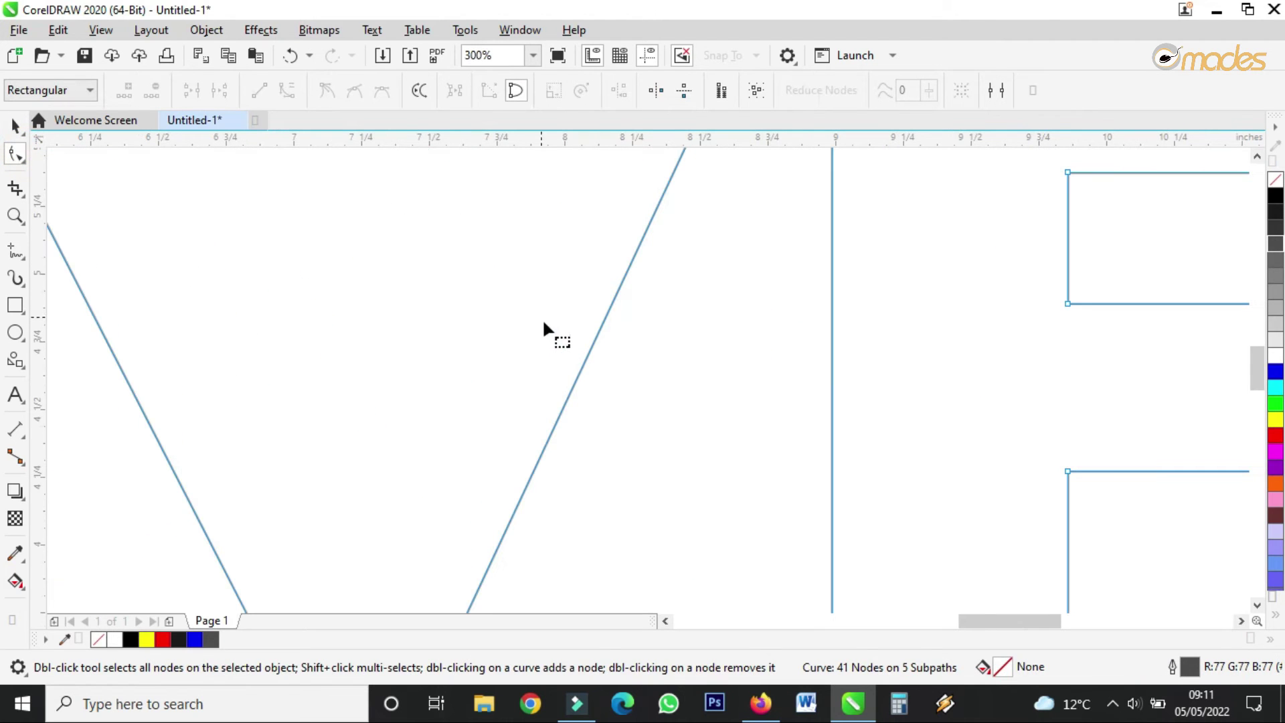
pyautogui.click(574, 376)
pyautogui.scroll(-2, 523, 315)
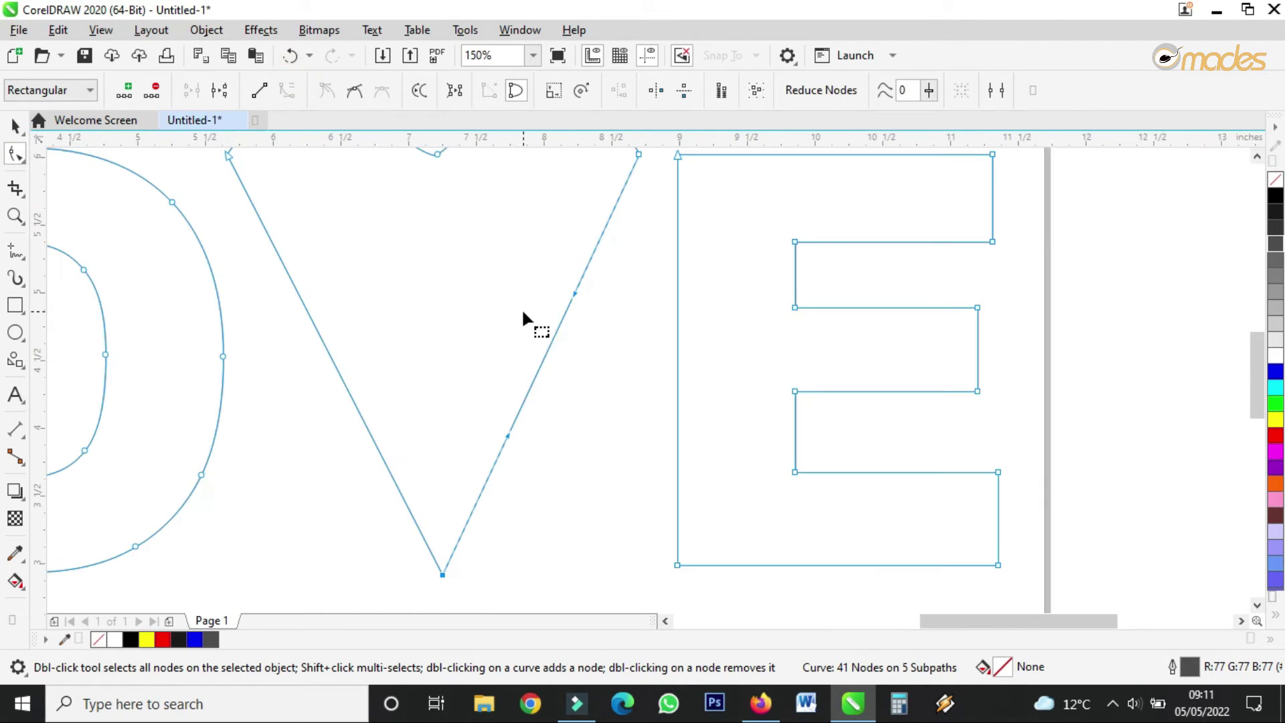
pyautogui.moveTo(542, 346); pyautogui.dragTo(597, 378)
pyautogui.click(322, 345)
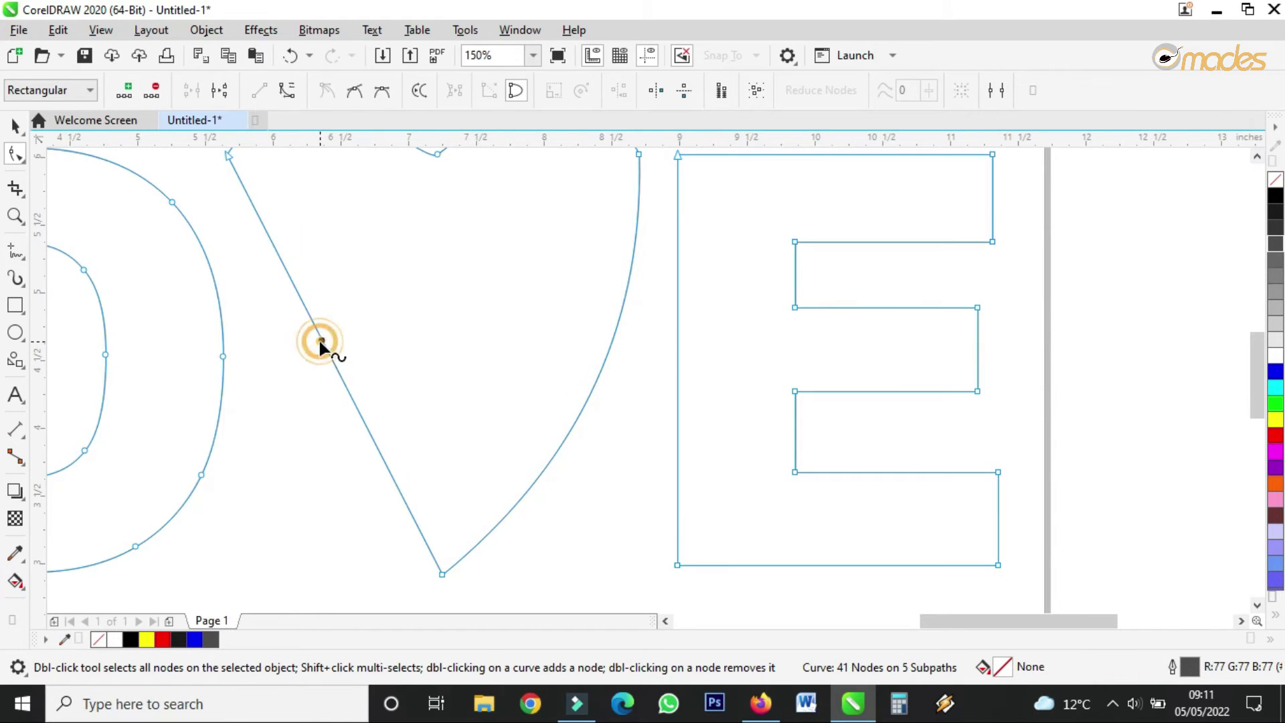
pyautogui.click(287, 89)
pyautogui.moveTo(328, 358)
pyautogui.mouseDown()
pyautogui.moveTo(269, 395)
pyautogui.moveTo(266, 368)
pyautogui.mouseUp()
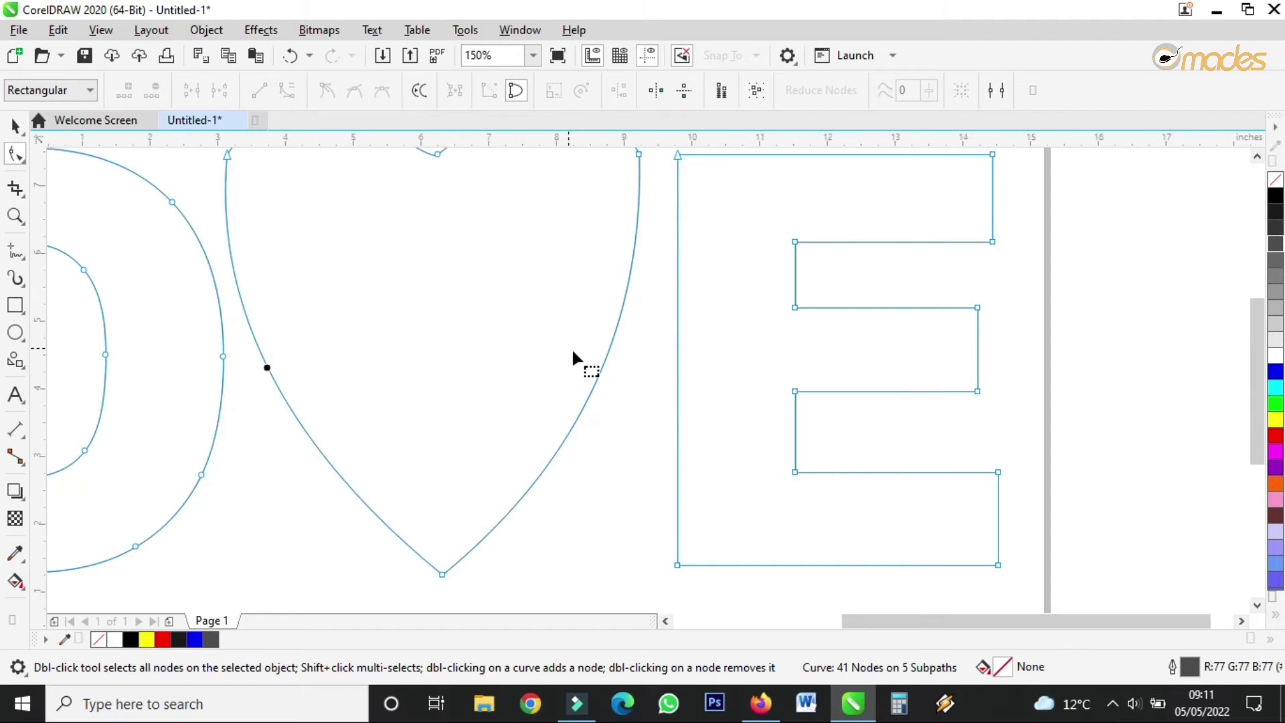
# Select the heart's upper nodes and shift them slightly down, leaving the nodes of the O unselected.
pyautogui.scroll(-2, 512, 296)
pyautogui.scroll(1, 516, 301)
pyautogui.moveTo(638, 279); pyautogui.dragTo(453, 298)
pyautogui.moveTo(399, 238); pyautogui.dragTo(640, 291)
pyautogui.hotkey('ctrl', 'z')
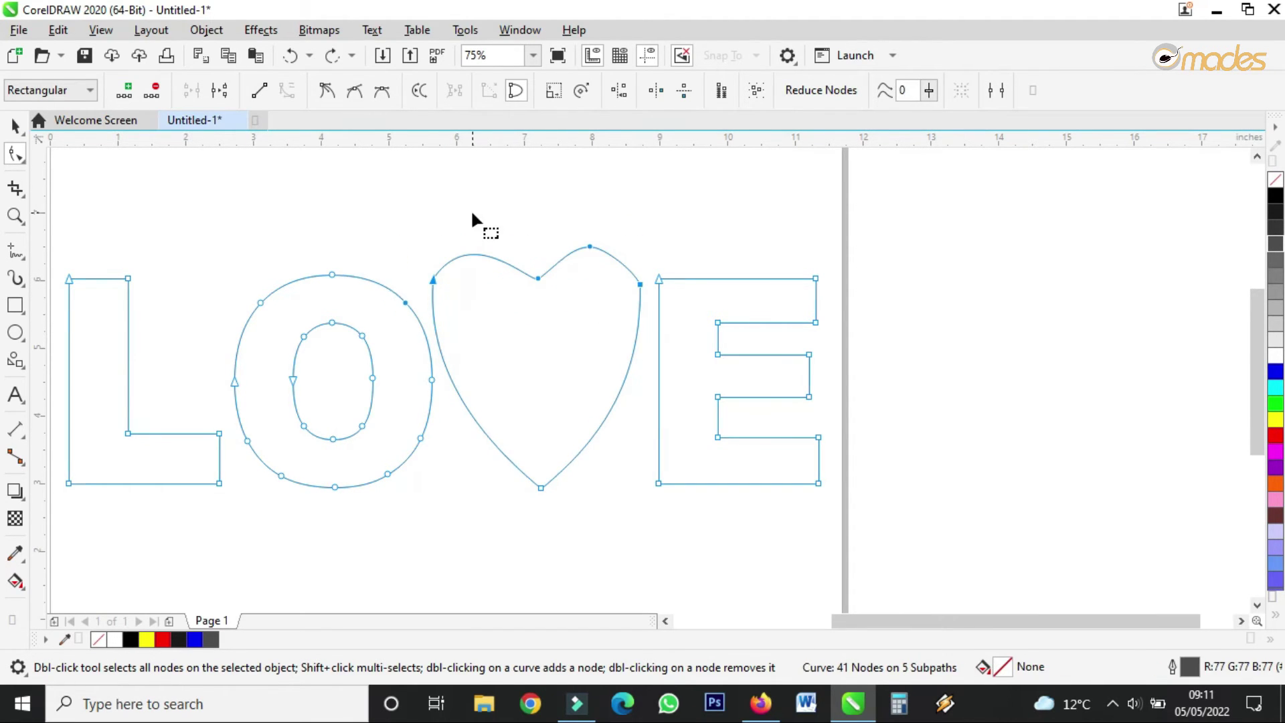
pyautogui.moveTo(415, 223); pyautogui.dragTo(639, 300)
pyautogui.click(597, 335)
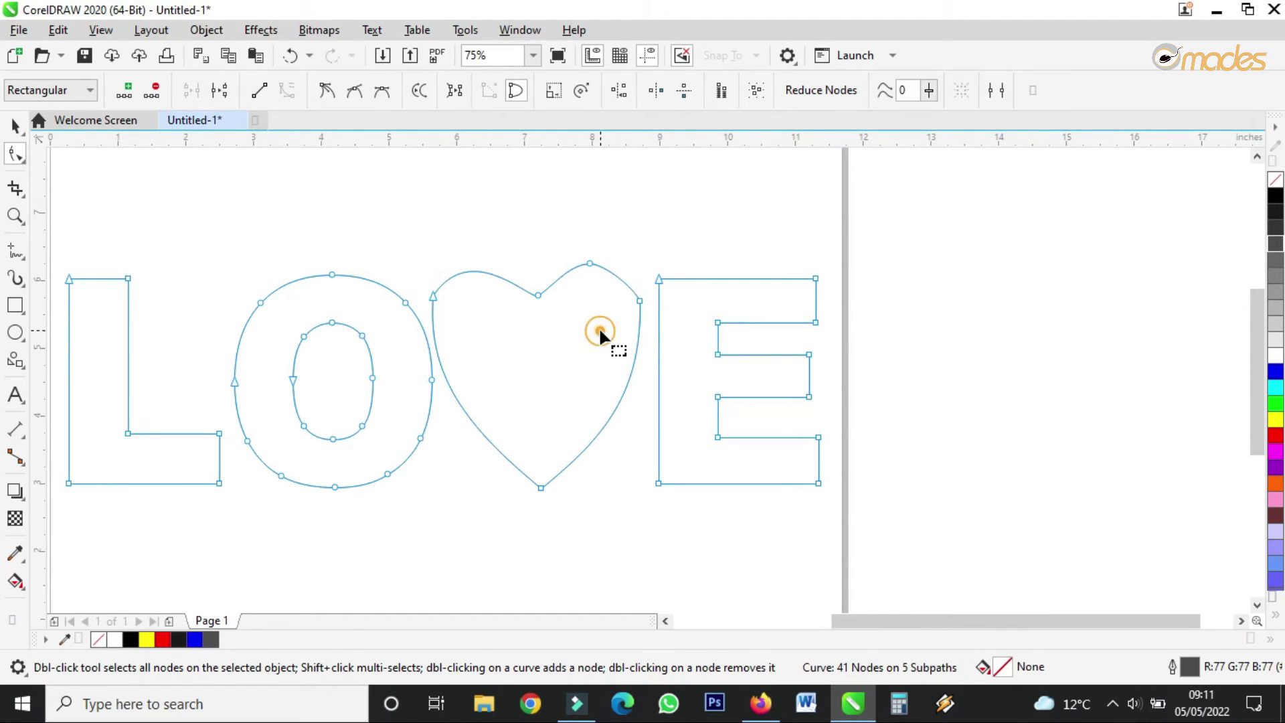
# Round the outer curve of the heart's right lobe, then lower the notch node and adjust its handles.
pyautogui.scroll(2, 637, 309)
pyautogui.click(639, 284)
pyautogui.moveTo(629, 253); pyautogui.dragTo(635, 224)
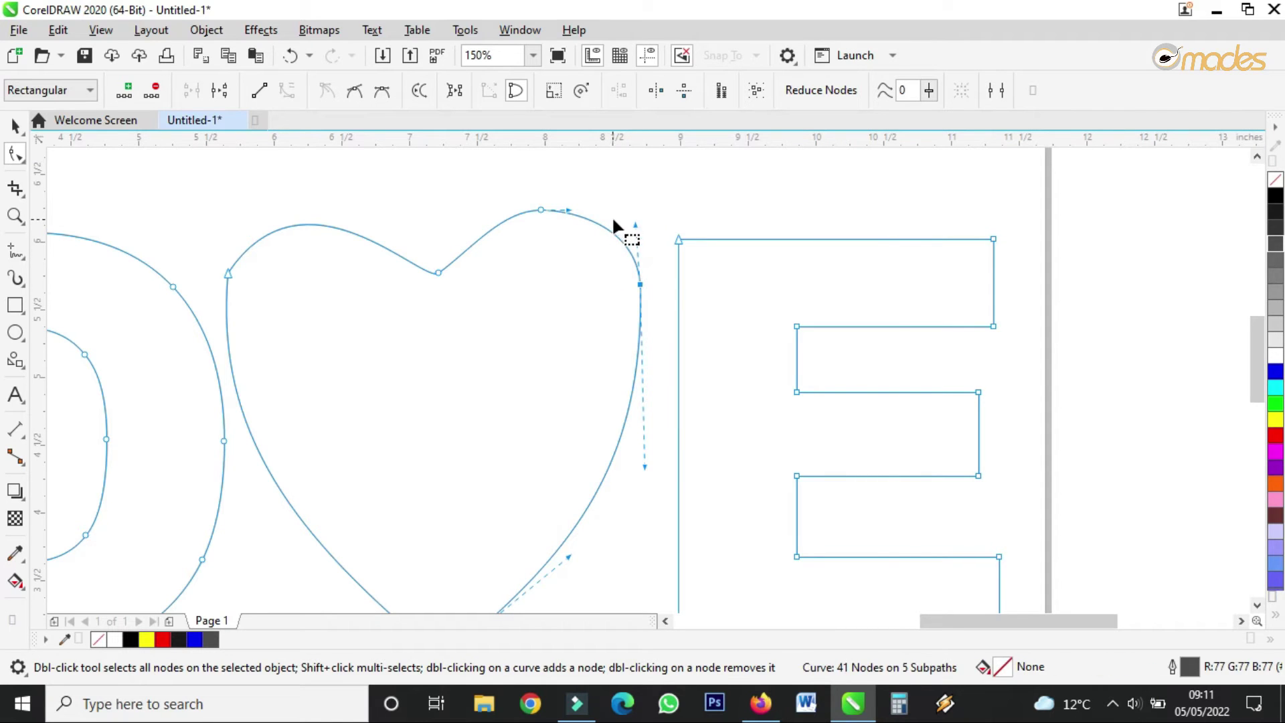
pyautogui.click(437, 273)
pyautogui.moveTo(437, 273); pyautogui.dragTo(470, 278)
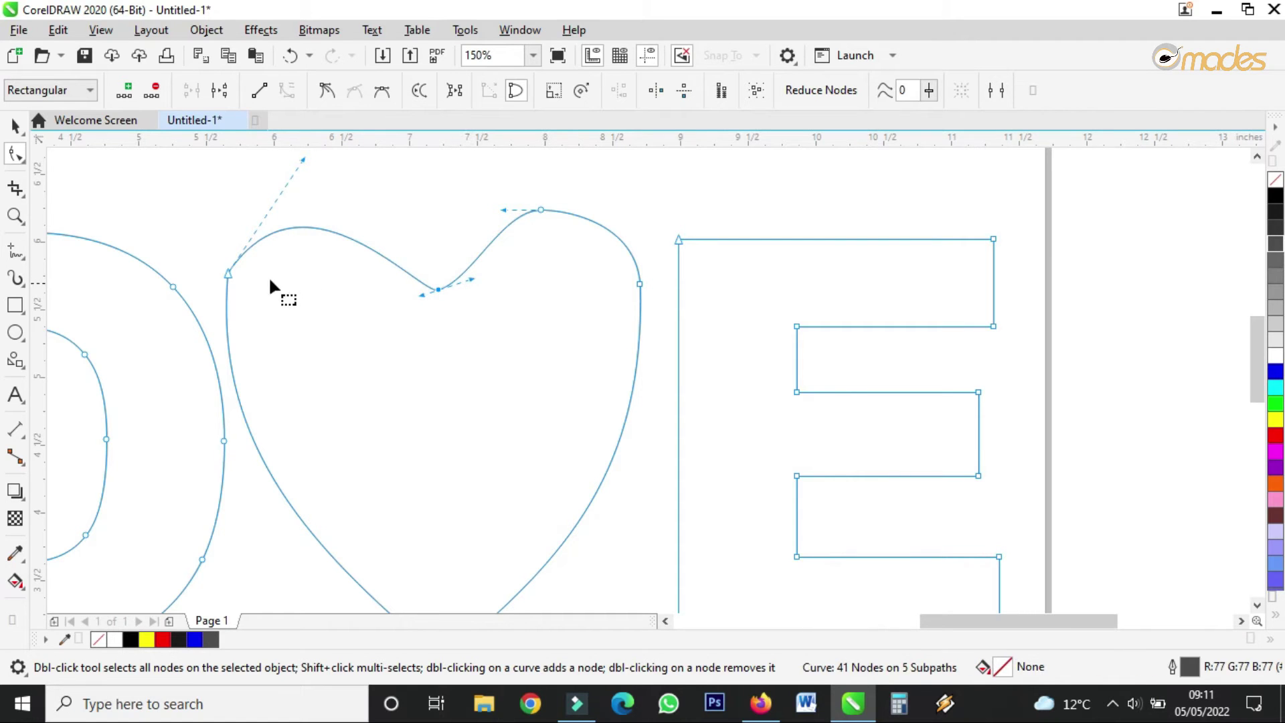
# Raise the curve of the heart's left lobe and shift the right lobe's peak node slightly left.
pyautogui.click(227, 276)
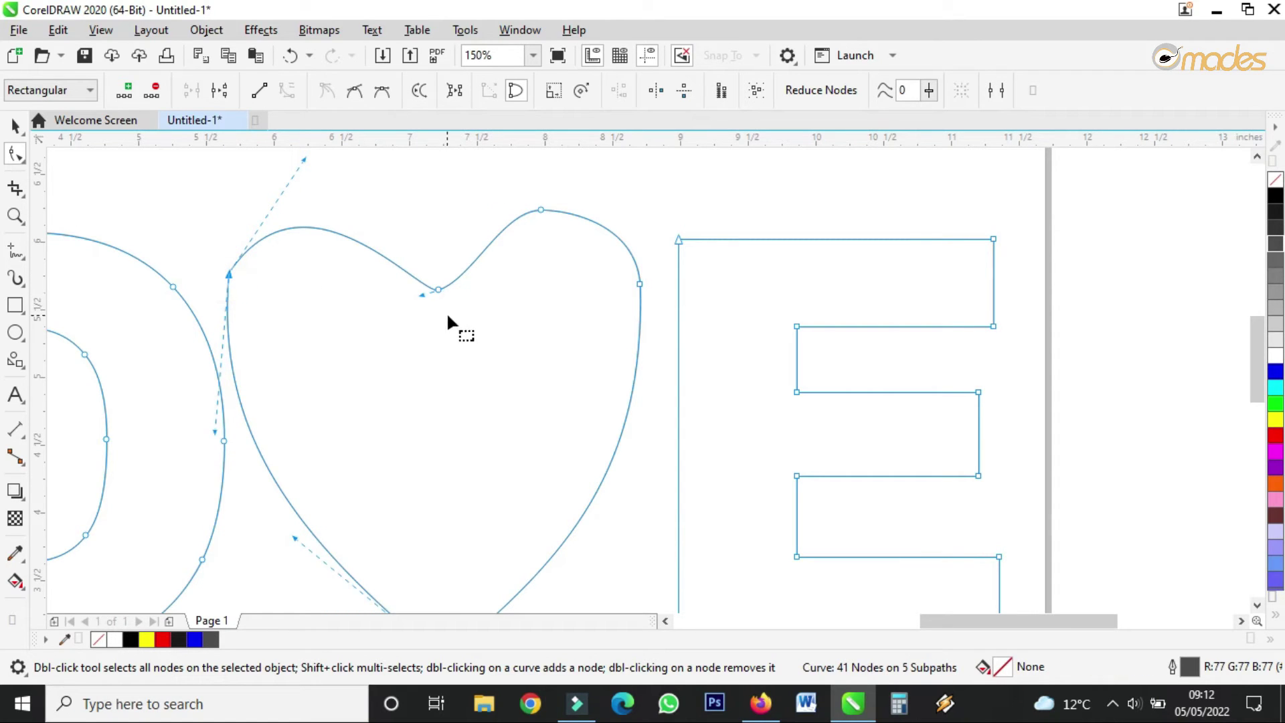
pyautogui.click(438, 291)
pyautogui.scroll(-2, 393, 279)
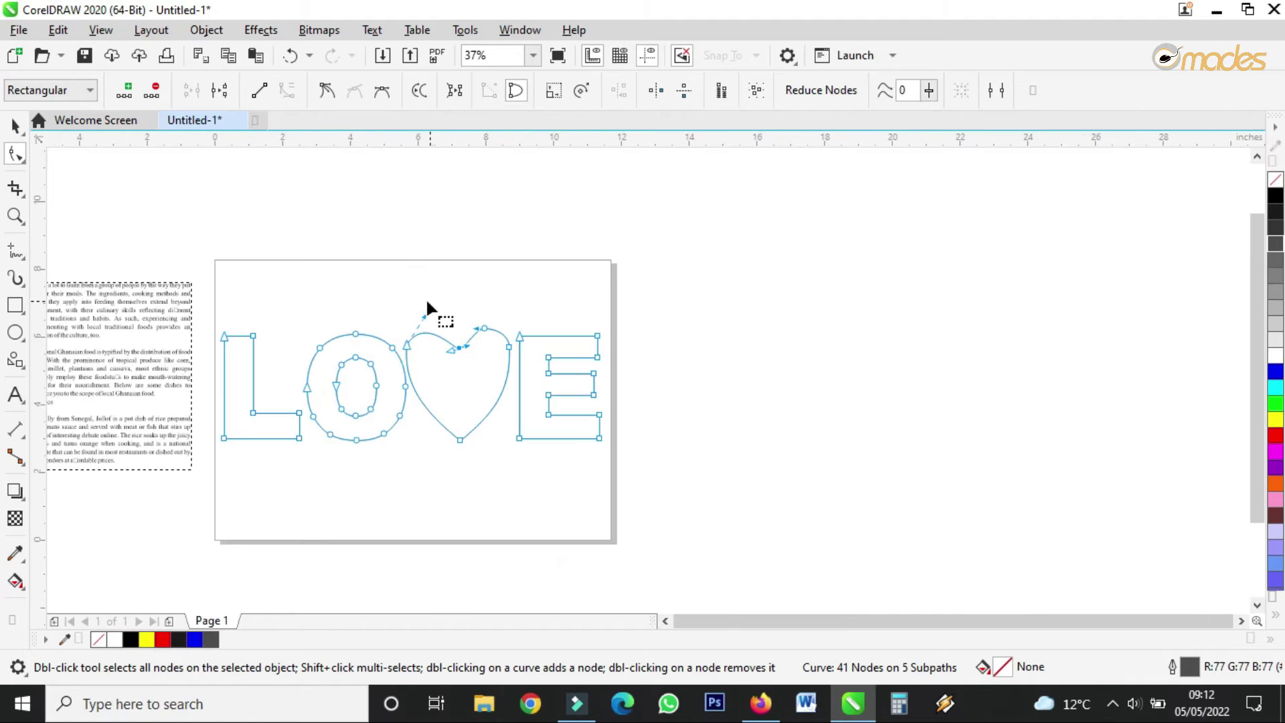
pyautogui.scroll(1, 430, 310)
pyautogui.moveTo(416, 309); pyautogui.dragTo(411, 284)
pyautogui.moveTo(538, 332); pyautogui.dragTo(529, 332)
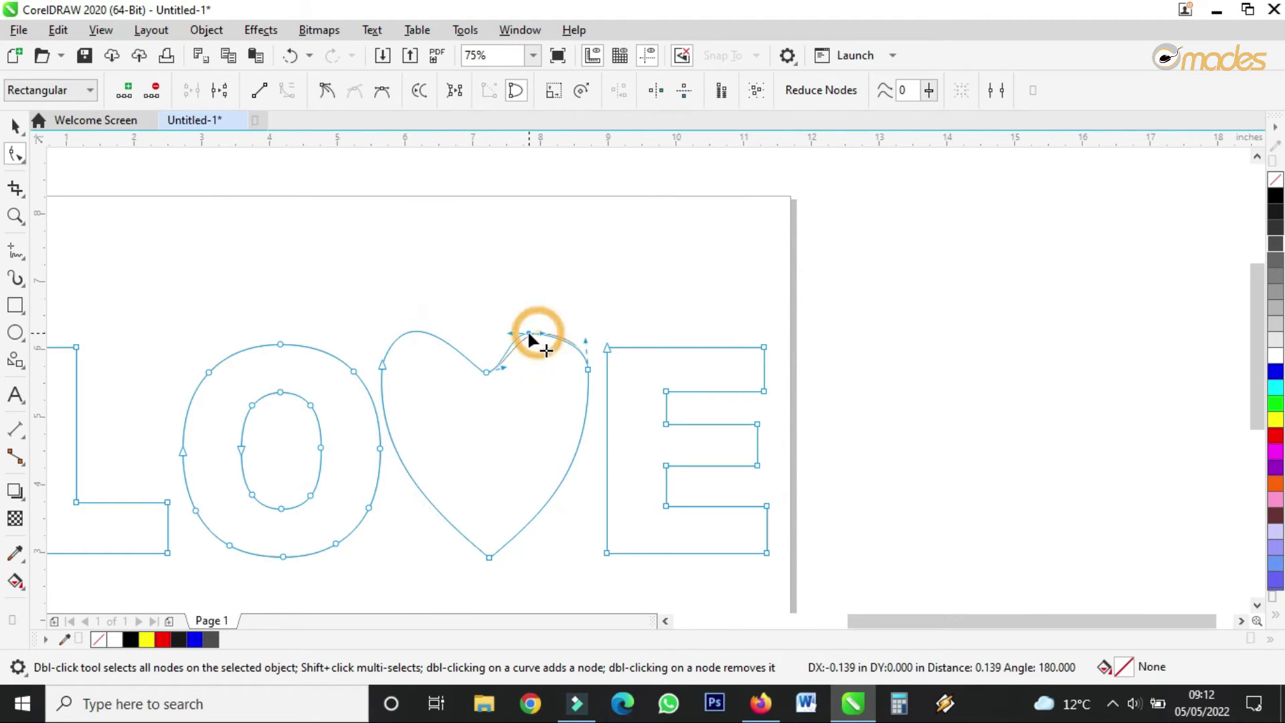
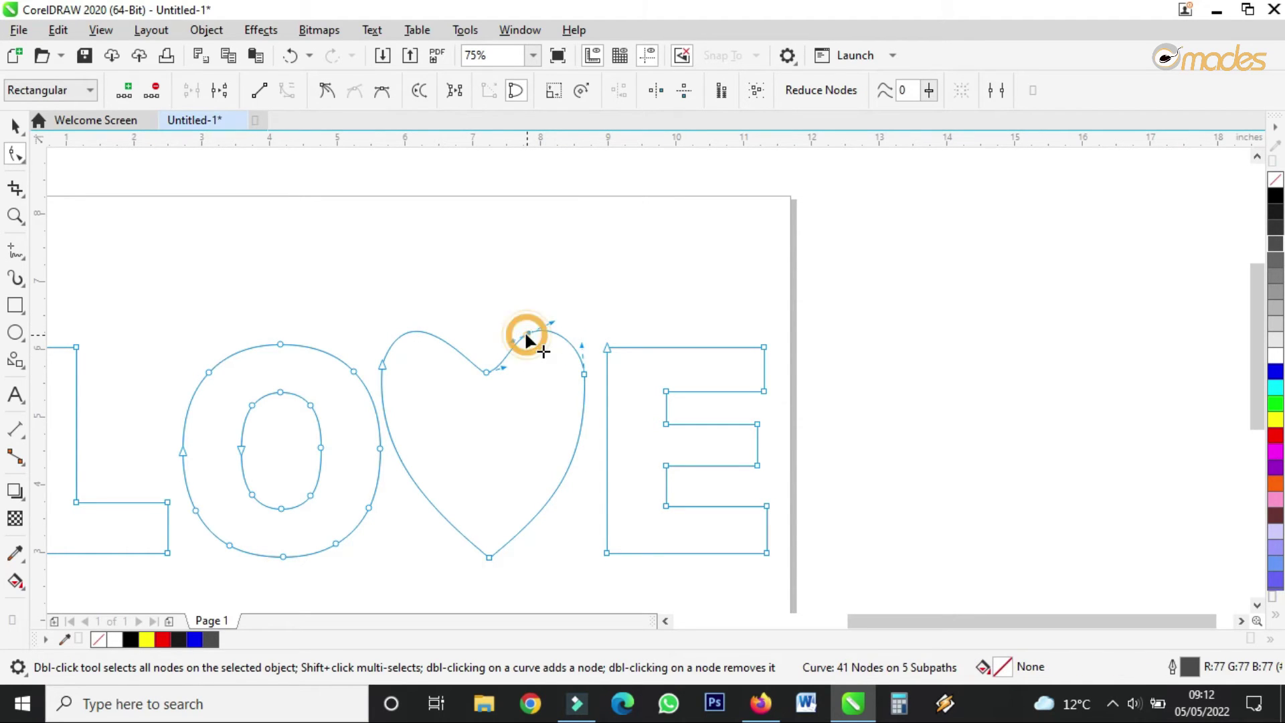
# Bend the heart's lower right side inward near the tip so it forms a flowing S-curve.
pyautogui.click(583, 374)
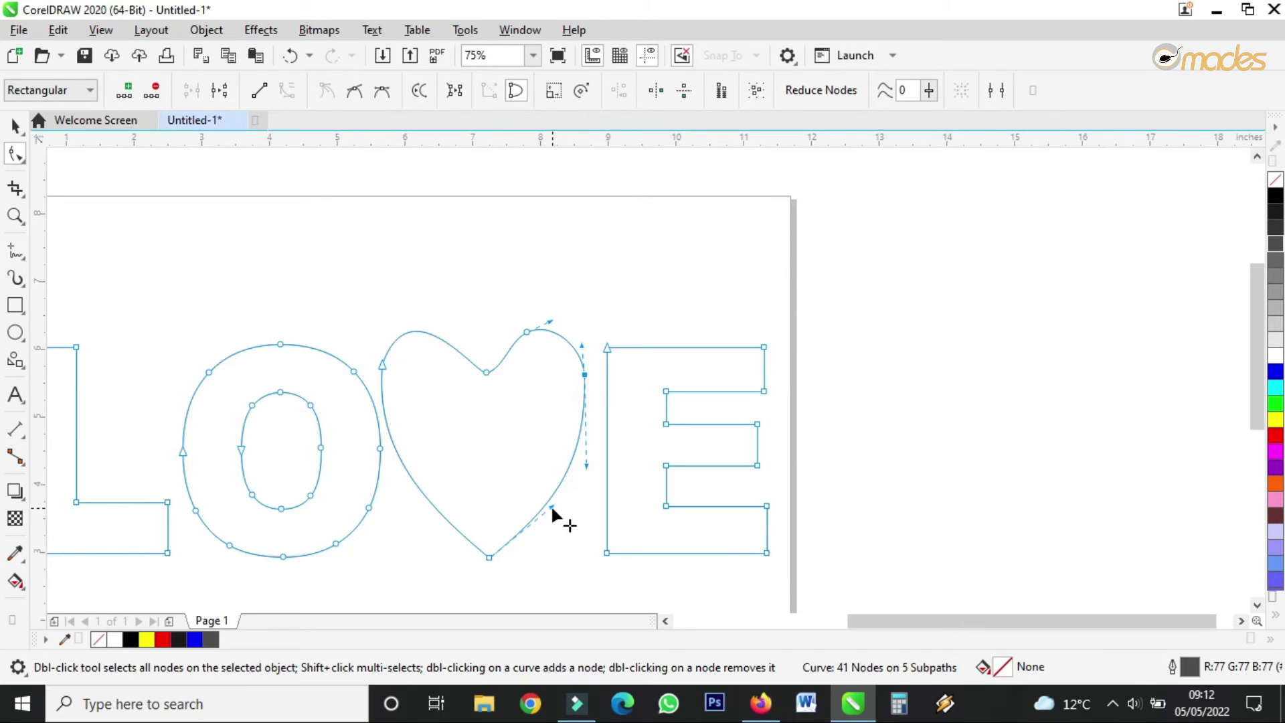
pyautogui.moveTo(552, 504); pyautogui.dragTo(512, 498)
pyautogui.moveTo(586, 466); pyautogui.dragTo(595, 481)
pyautogui.moveTo(509, 499); pyautogui.dragTo(491, 487)
pyautogui.moveTo(595, 481); pyautogui.dragTo(594, 495)
pyautogui.click(584, 376)
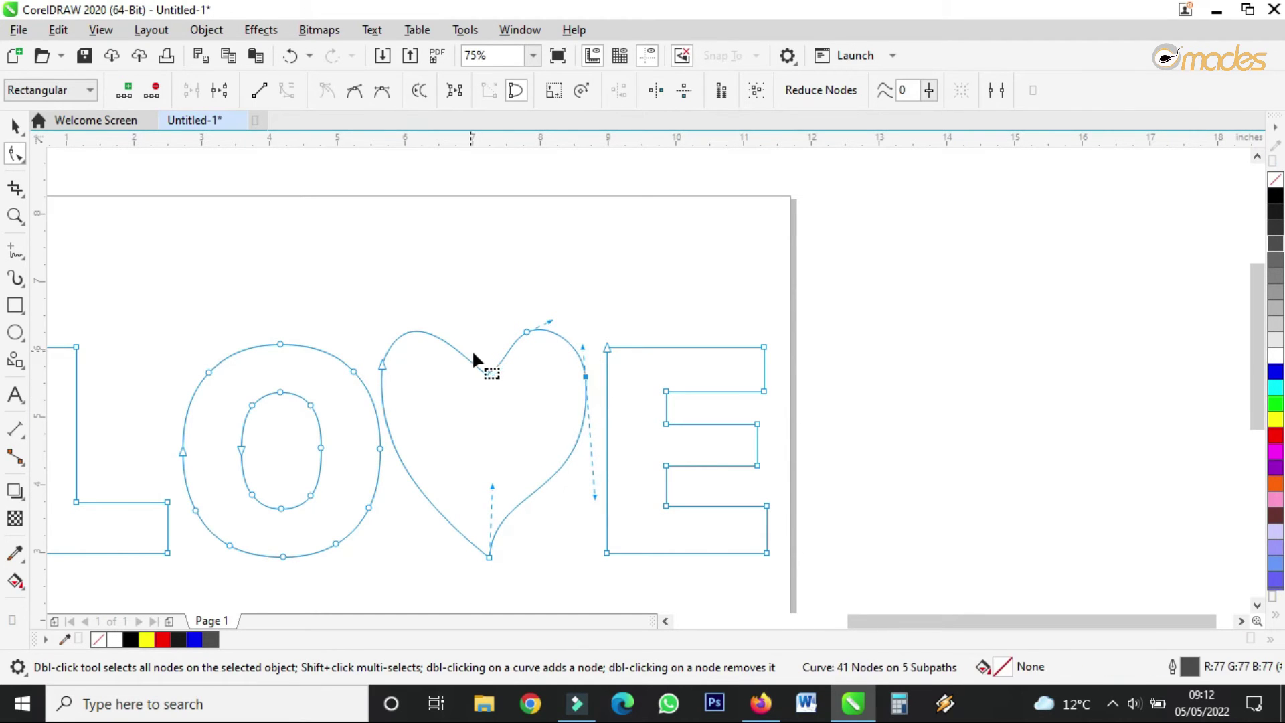
# Sharpen the notch between the heart's lobes and refine the handles that shape the right lobe.
pyautogui.click(487, 372)
pyautogui.moveTo(505, 373); pyautogui.dragTo(494, 370)
pyautogui.scroll(2, 471, 380)
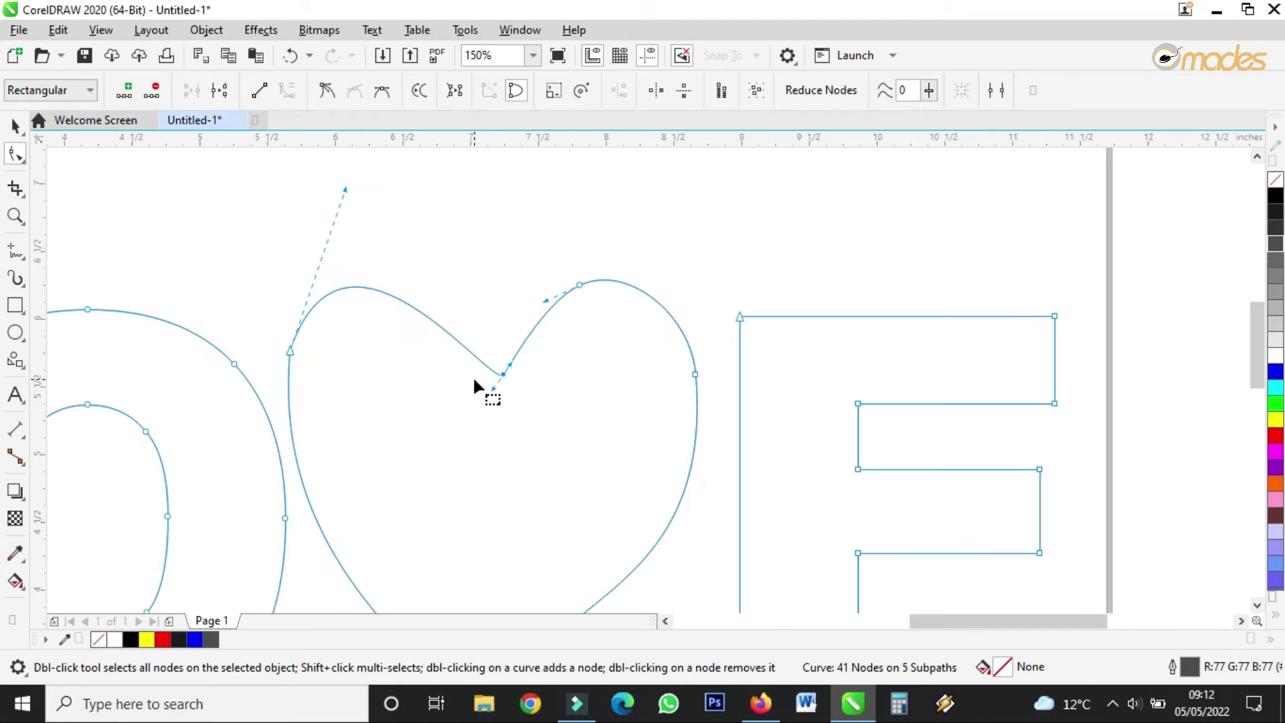
pyautogui.click(500, 372)
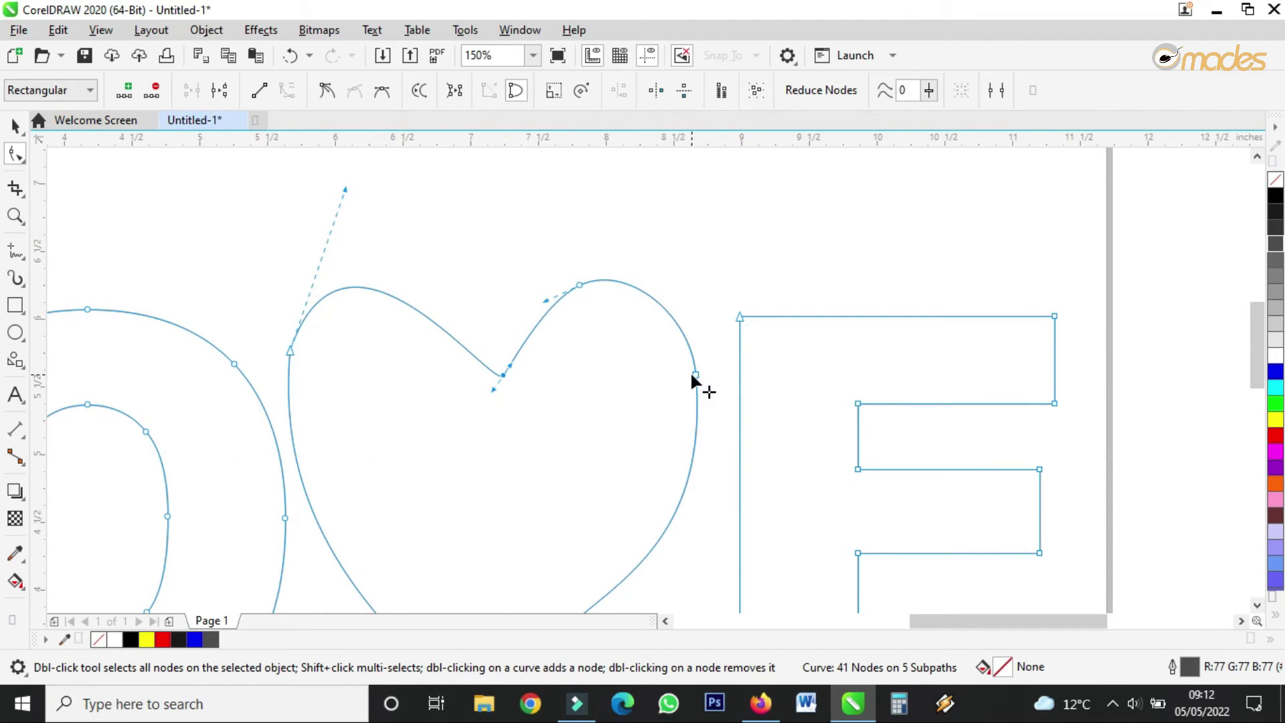
pyautogui.moveTo(693, 375); pyautogui.dragTo(694, 375)
pyautogui.moveTo(688, 322); pyautogui.dragTo(683, 308)
pyautogui.click(628, 264)
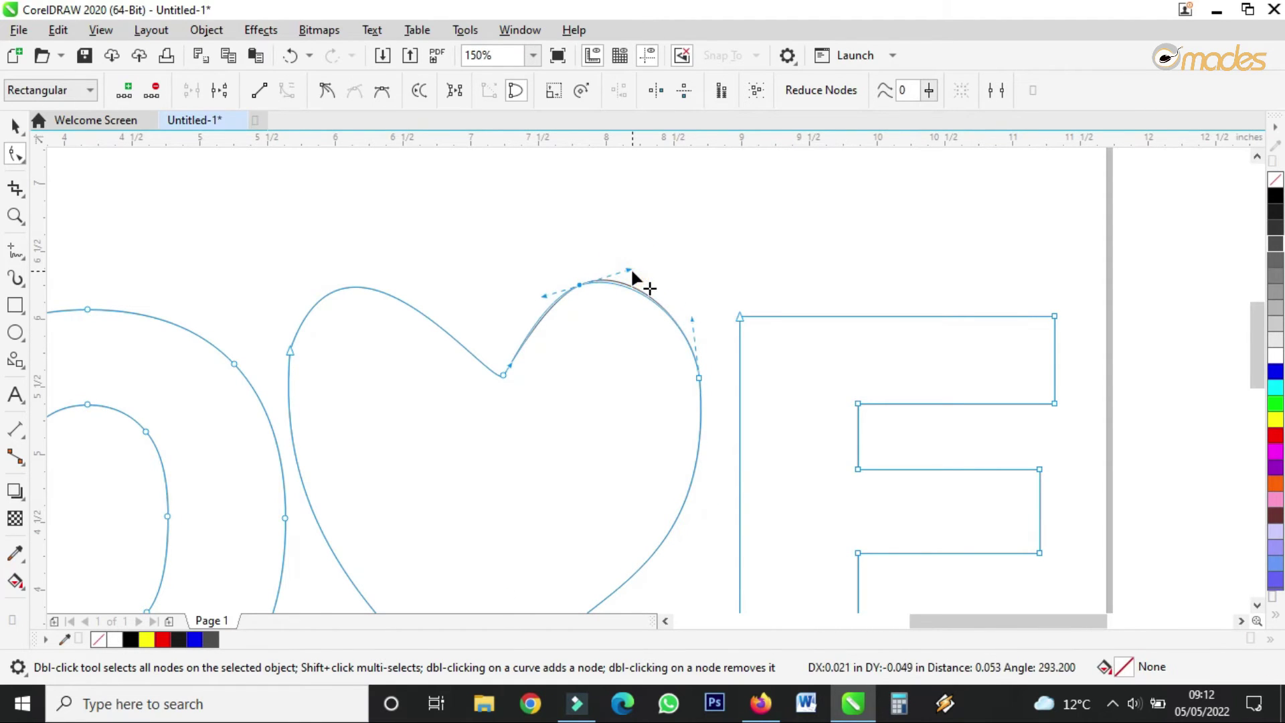
# Add a node on the inner slope of the left lobe and adjust its handles to match the right lobe.
pyautogui.click(290, 348)
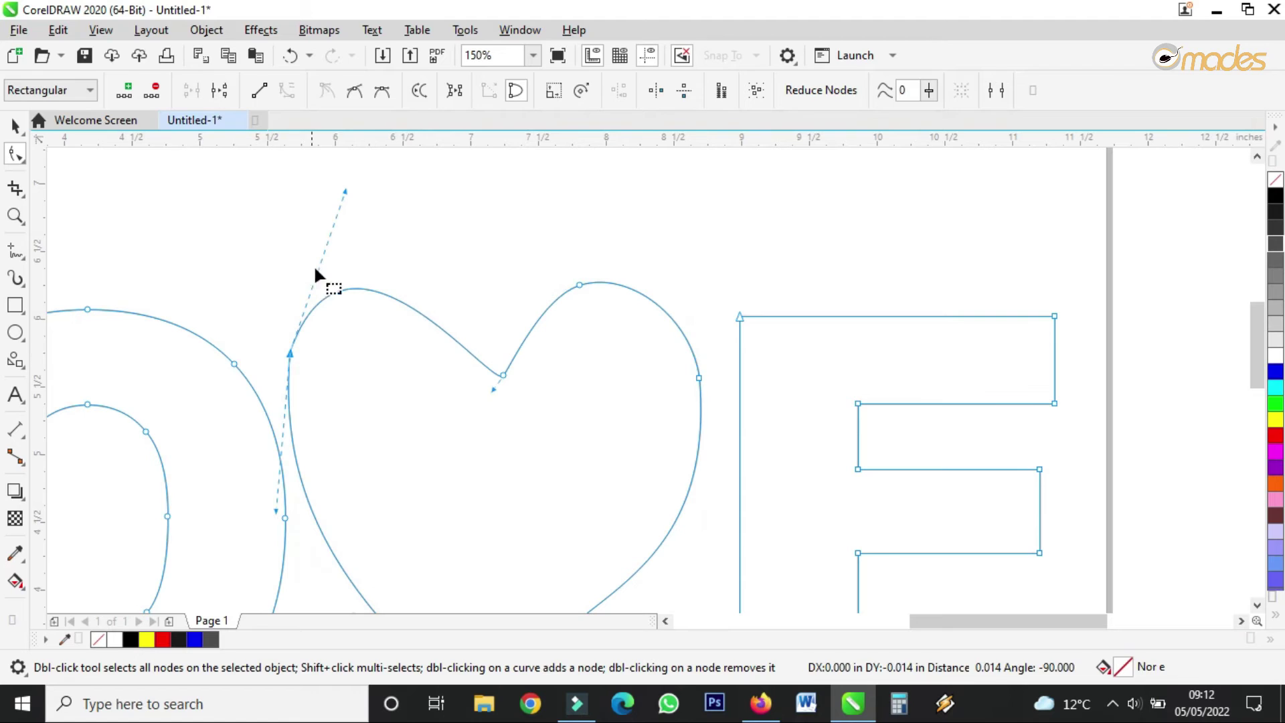
pyautogui.moveTo(344, 190); pyautogui.dragTo(348, 194)
pyautogui.moveTo(425, 315); pyautogui.dragTo(383, 288)
pyautogui.moveTo(468, 328); pyautogui.dragTo(388, 279)
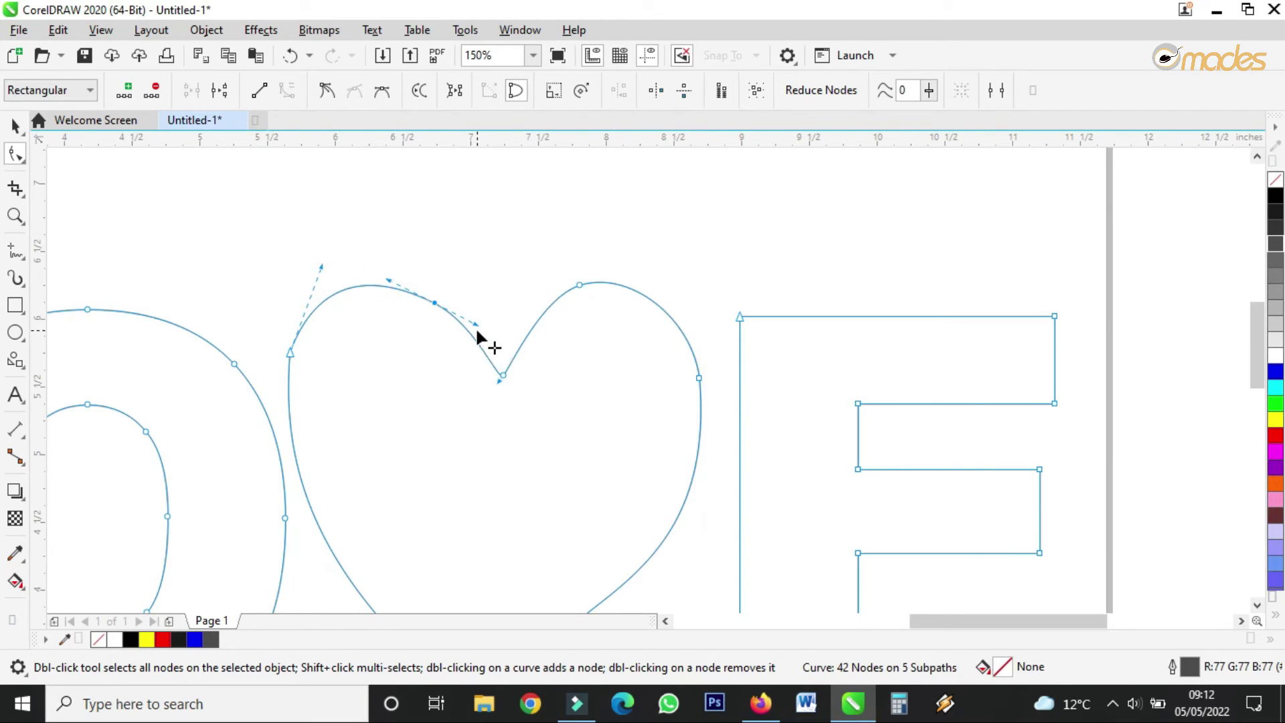
pyautogui.moveTo(477, 329); pyautogui.dragTo(461, 317)
pyautogui.scroll(-2, 435, 315)
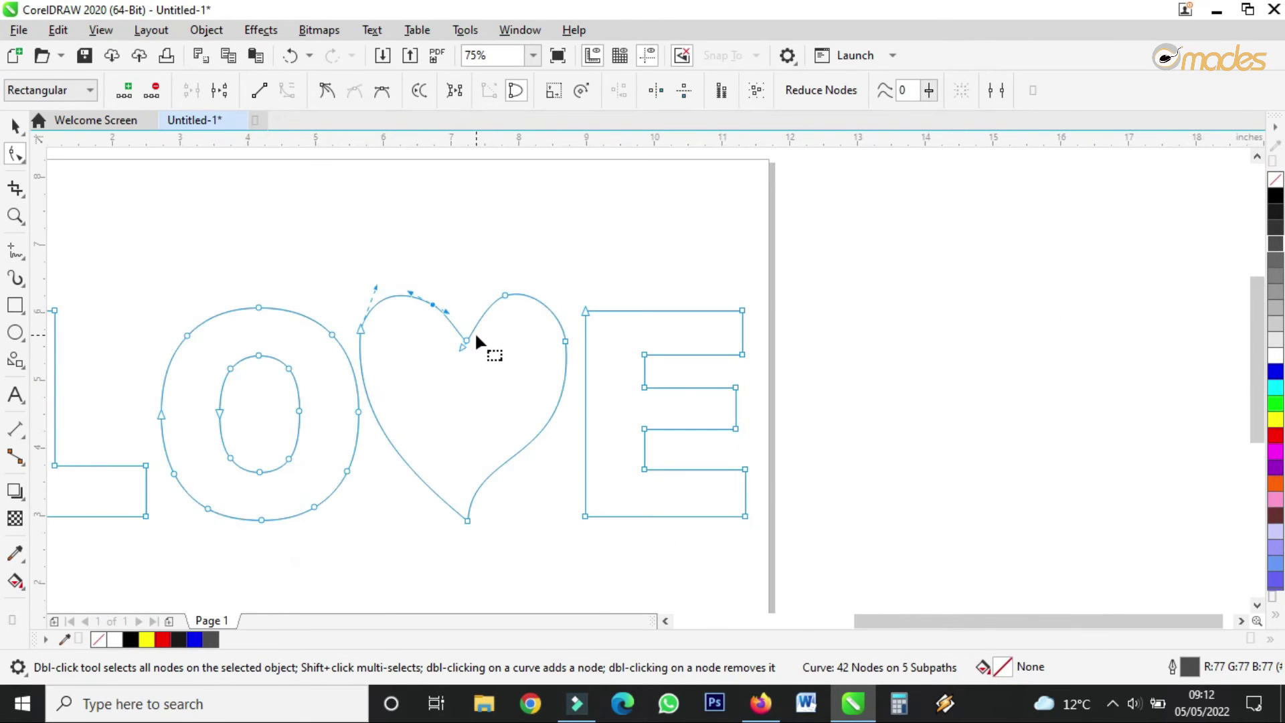
# Select all of the heart's upper nodes, including the right outer one, and shift them slightly down.
pyautogui.scroll(-1, 477, 350)
pyautogui.scroll(1, 468, 395)
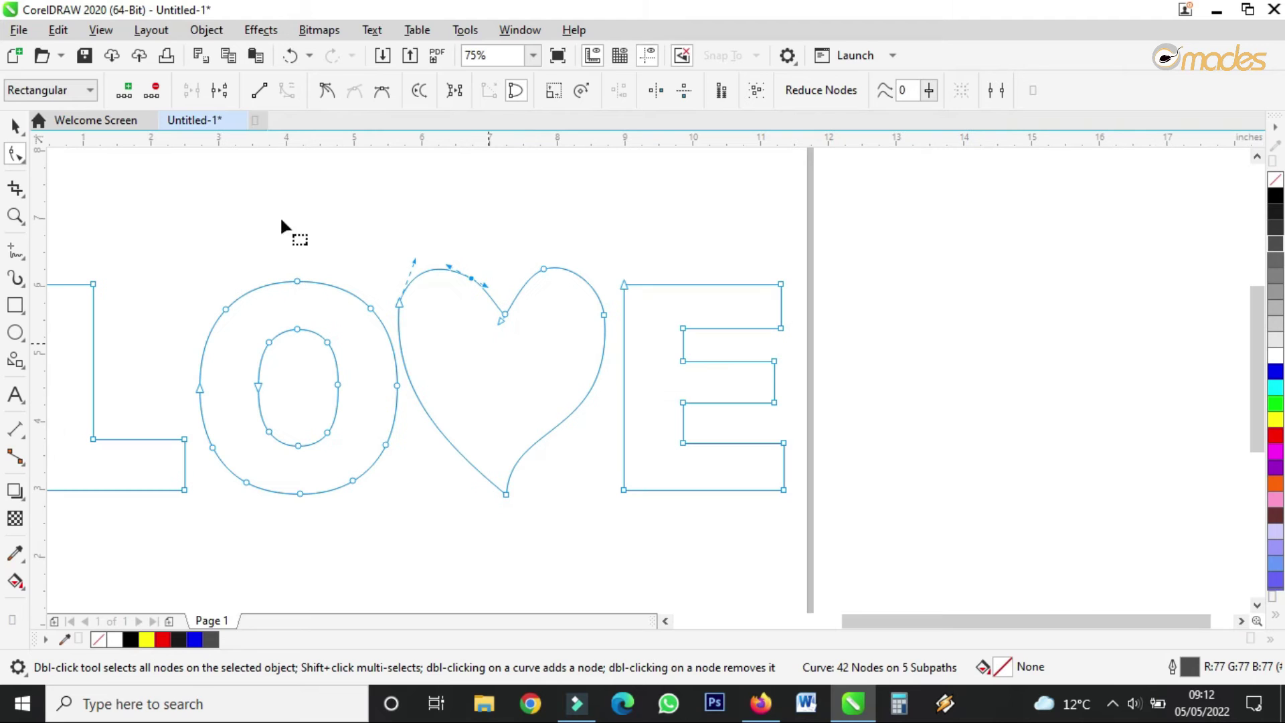
pyautogui.click(23, 125)
pyautogui.scroll(-1, 749, 344)
pyautogui.scroll(1, 728, 363)
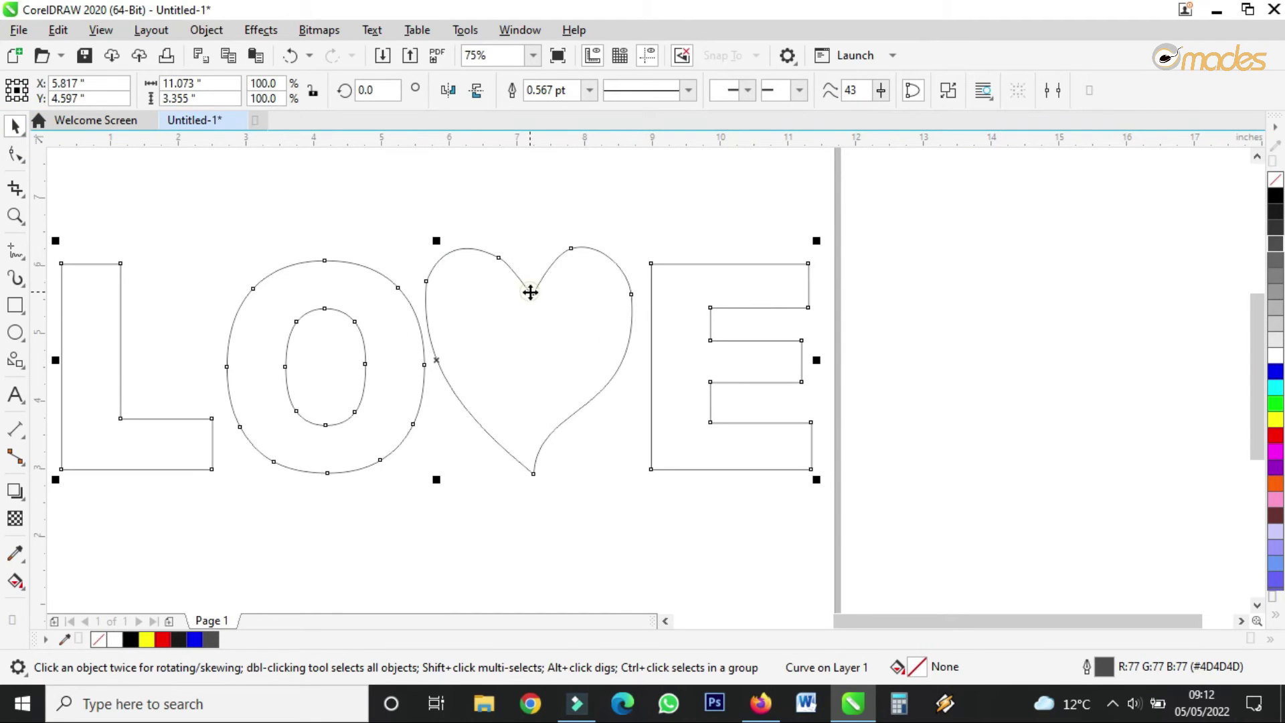
pyautogui.press('F10')
pyautogui.moveTo(414, 219); pyautogui.dragTo(627, 308)
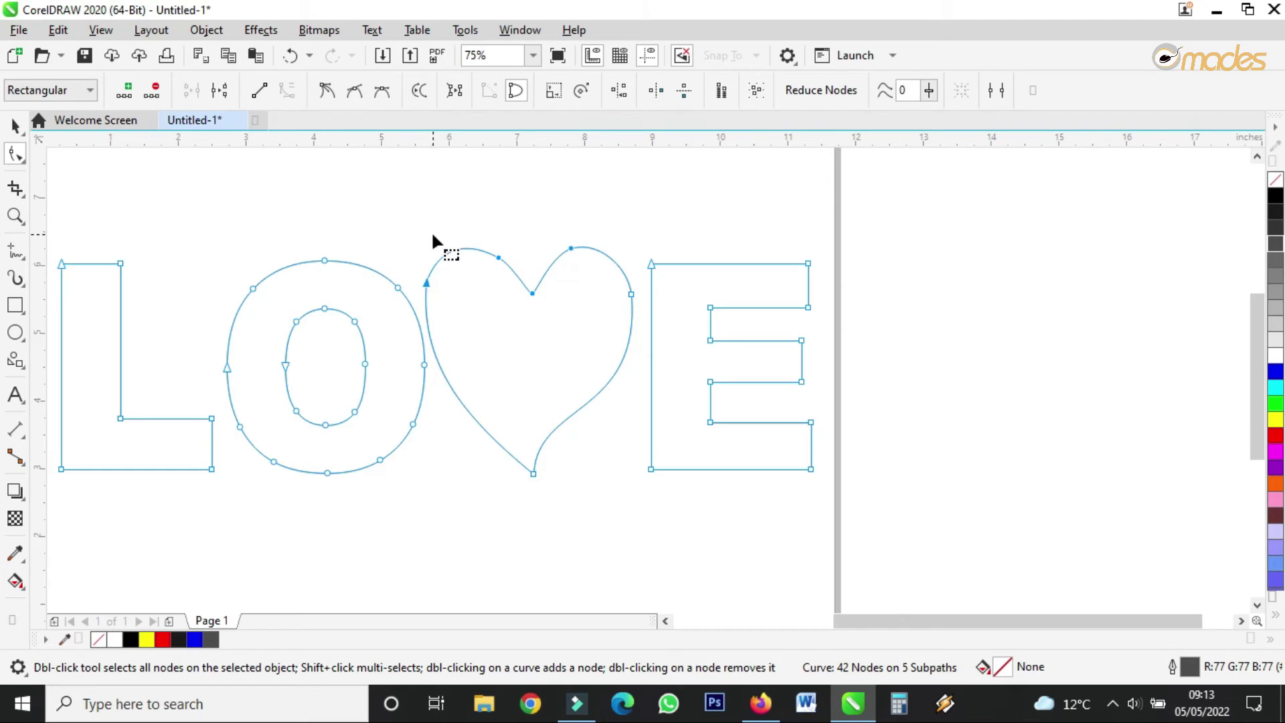
pyautogui.click(415, 219)
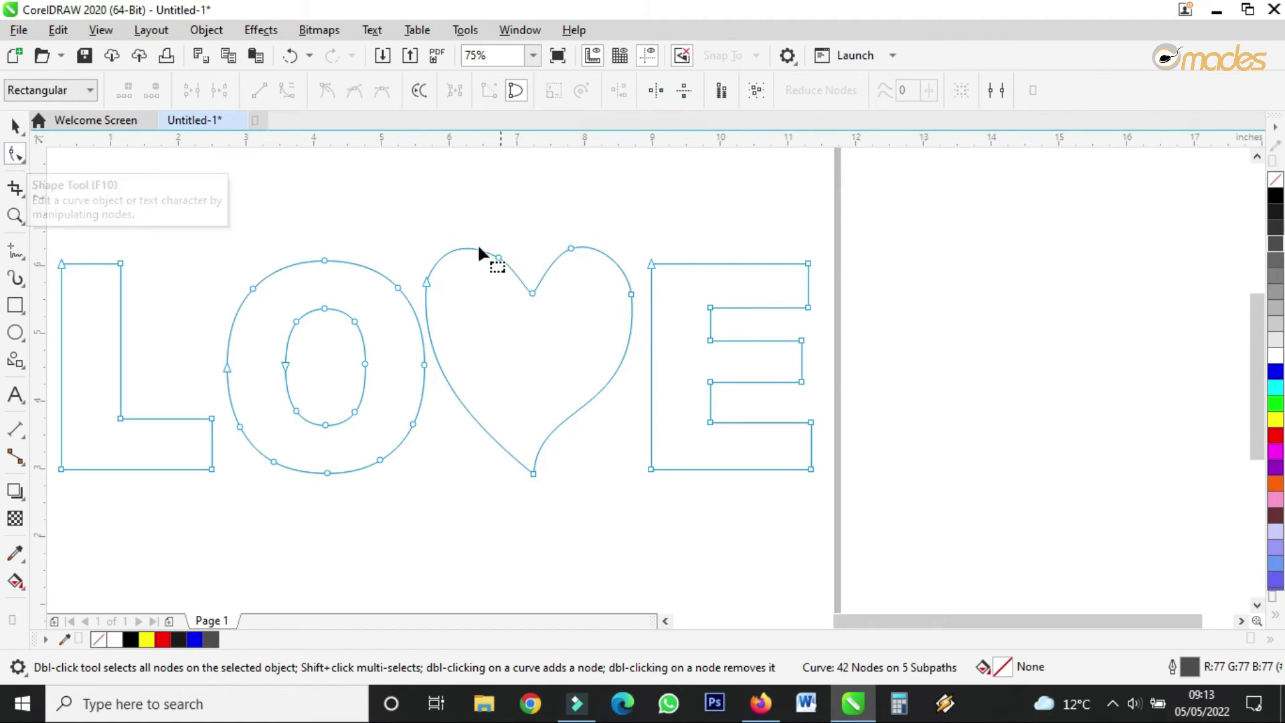
pyautogui.moveTo(415, 216); pyautogui.dragTo(632, 299)
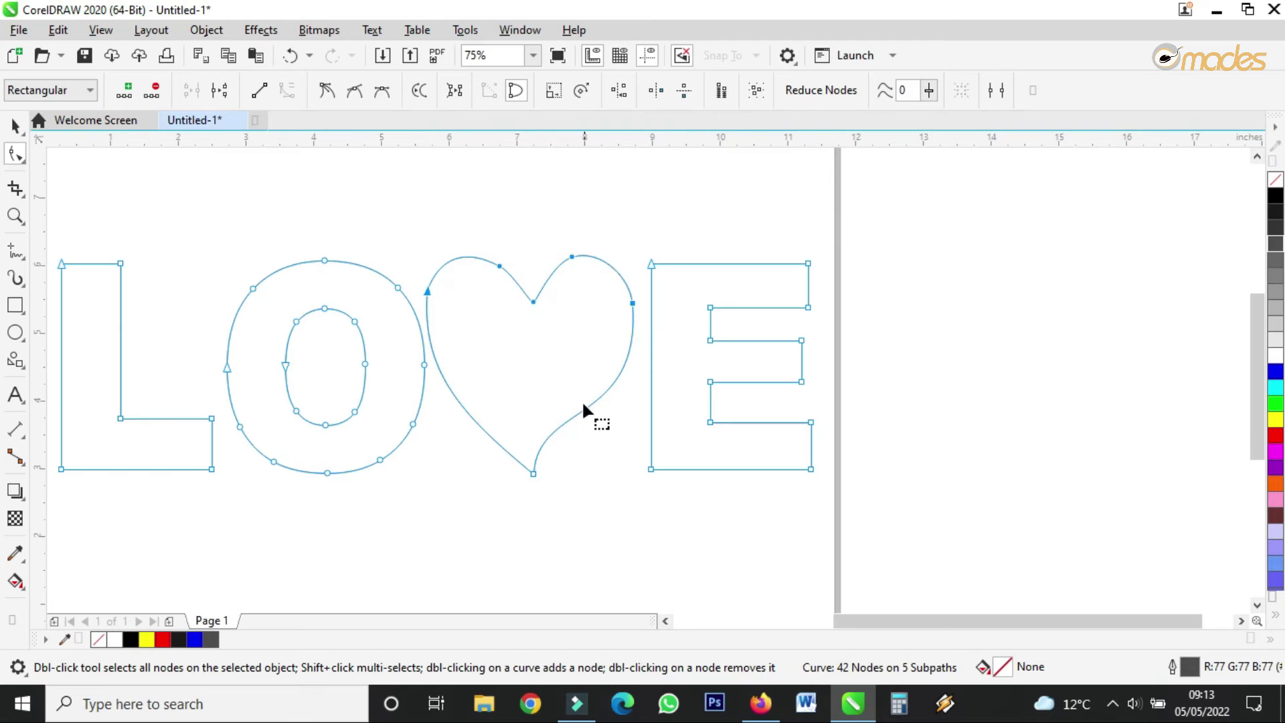
pyautogui.click(15, 125)
# Move the heart's left outer node slightly away from the O and smooth the left lobe's curve.
pyautogui.scroll(-3, 553, 307)
pyautogui.scroll(6, 654, 293)
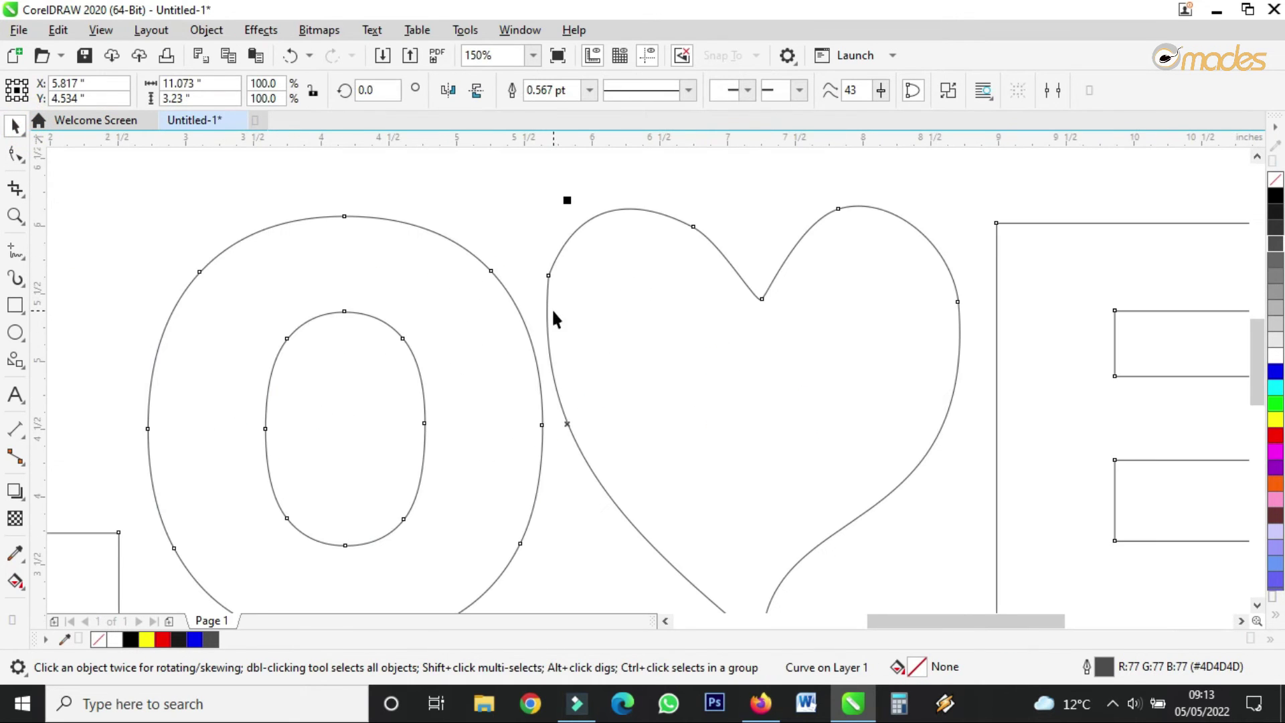
pyautogui.click(547, 306)
pyautogui.press('F10')
pyautogui.moveTo(548, 276); pyautogui.dragTo(541, 361)
pyautogui.moveTo(584, 190); pyautogui.dragTo(579, 181)
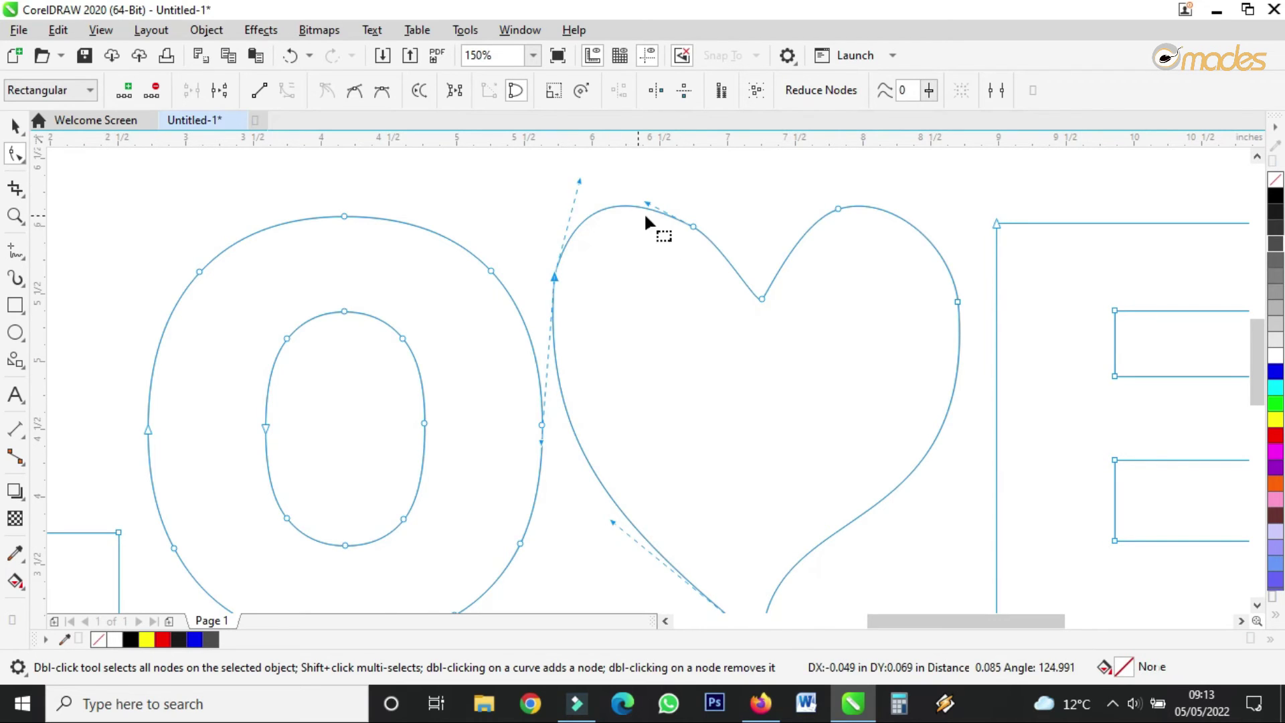
pyautogui.click(694, 227)
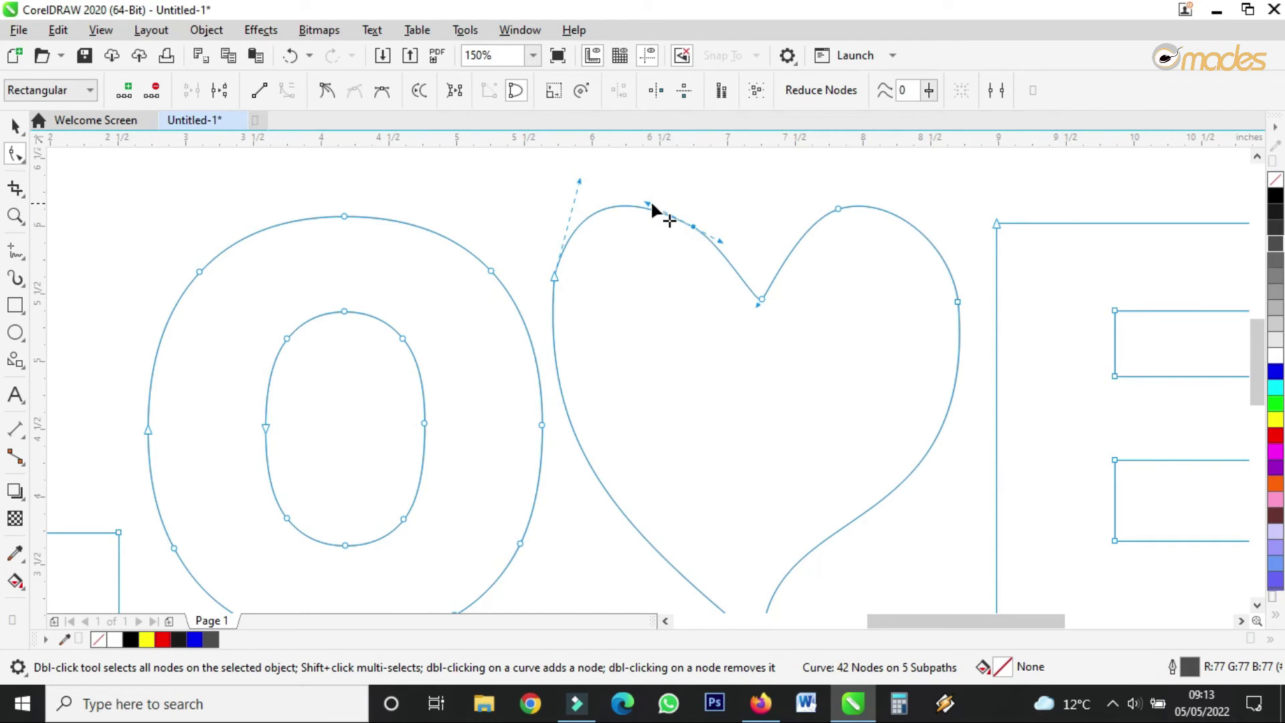
pyautogui.moveTo(650, 199); pyautogui.dragTo(629, 182)
pyautogui.press('Escape')
pyautogui.click(20, 123)
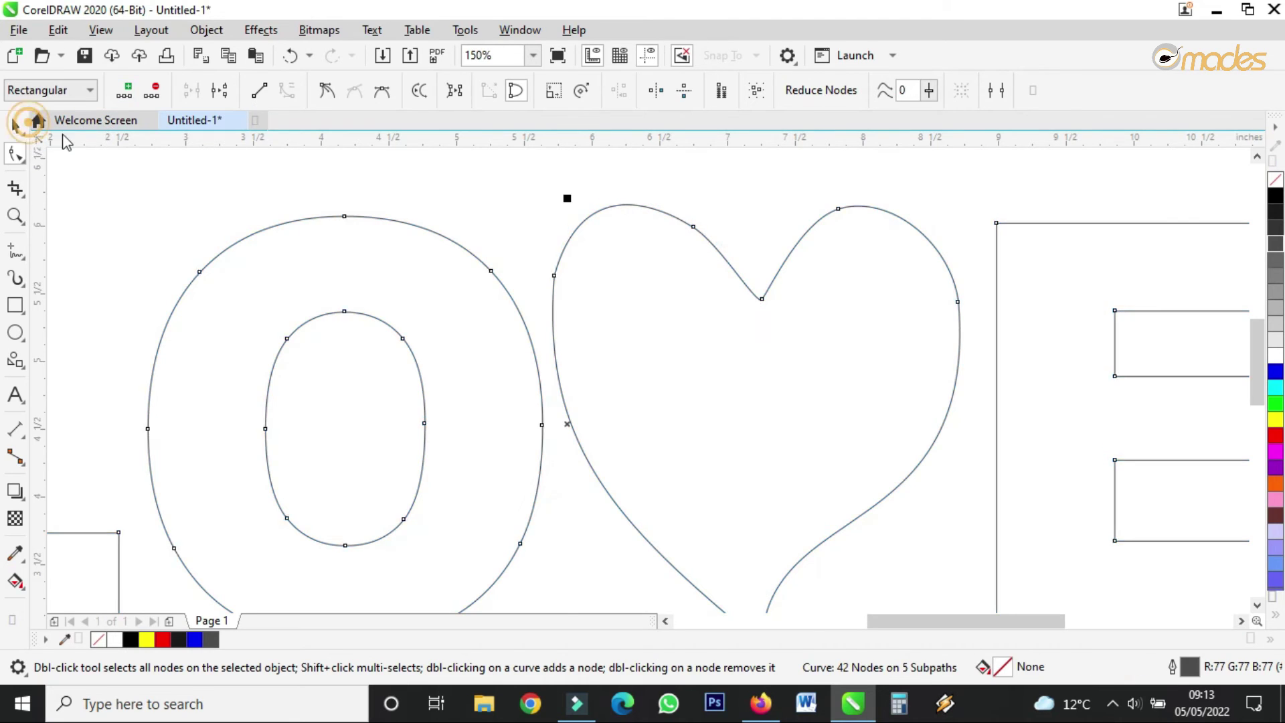
# Select all the text in the paragraph frame beside the page and copy it.
pyautogui.scroll(-4, 716, 309)
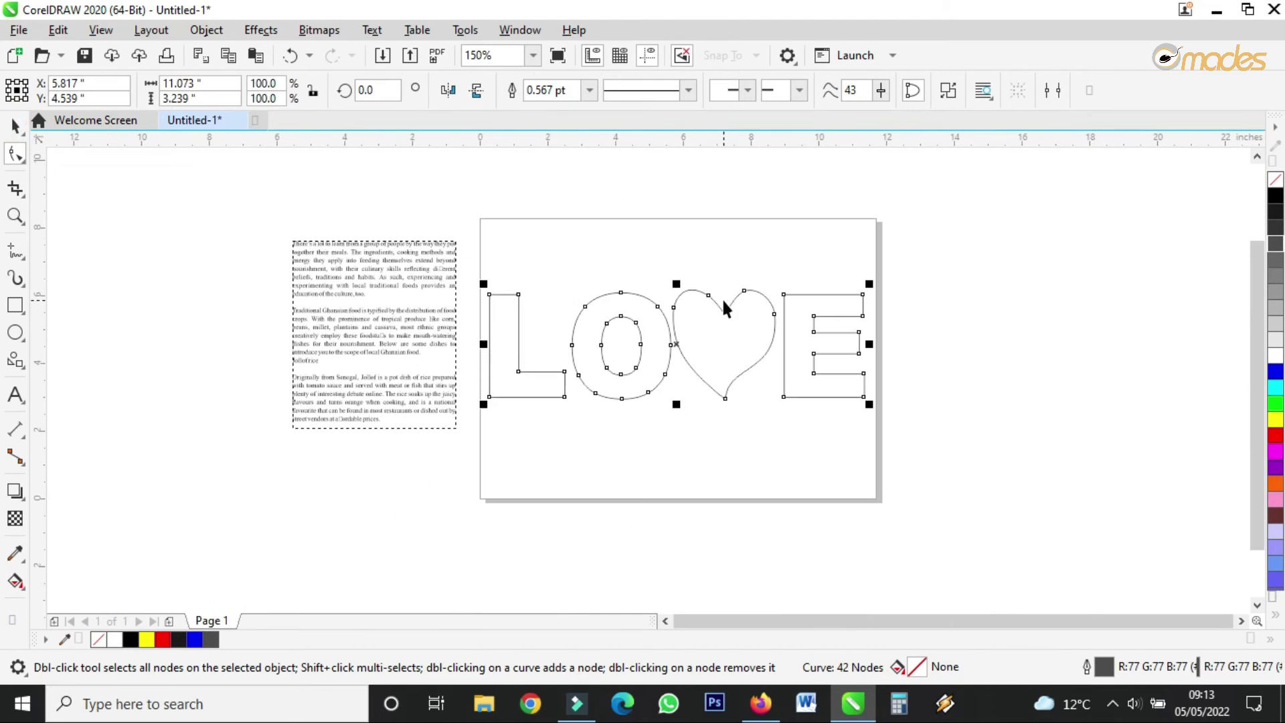
pyautogui.doubleClick(391, 335)
pyautogui.scroll(2, 392, 338)
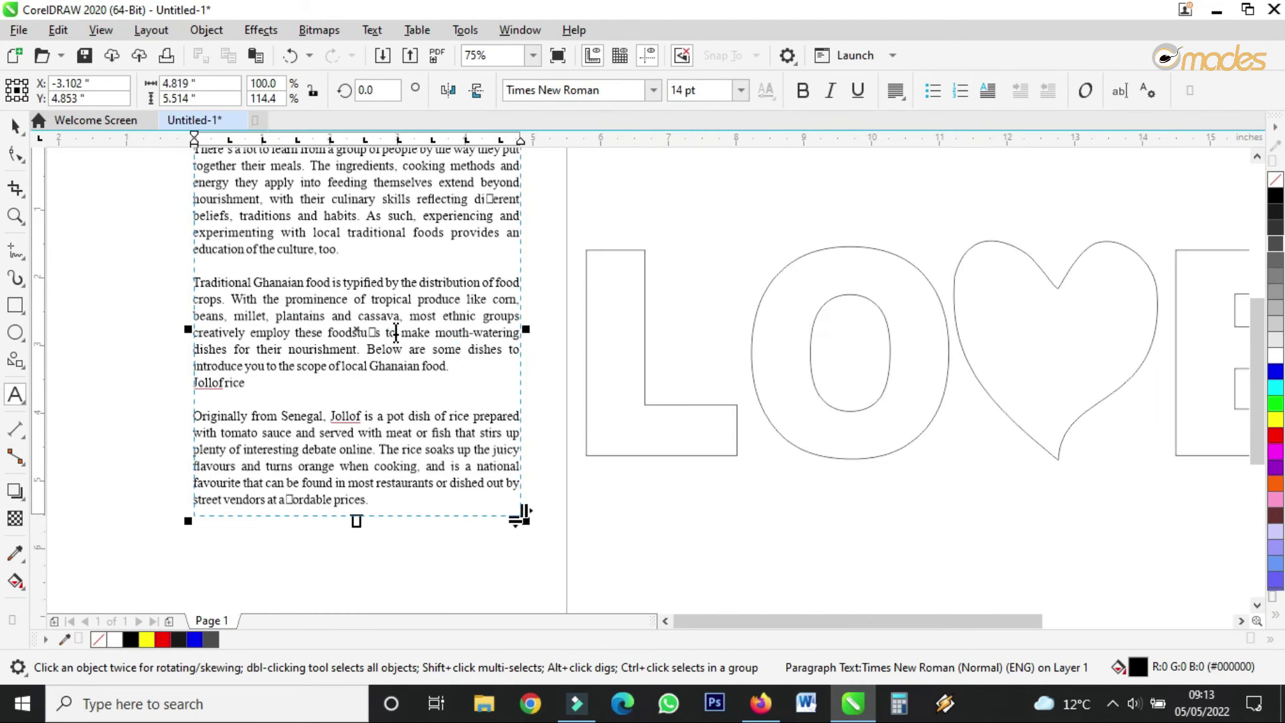
pyautogui.rightClick(395, 332)
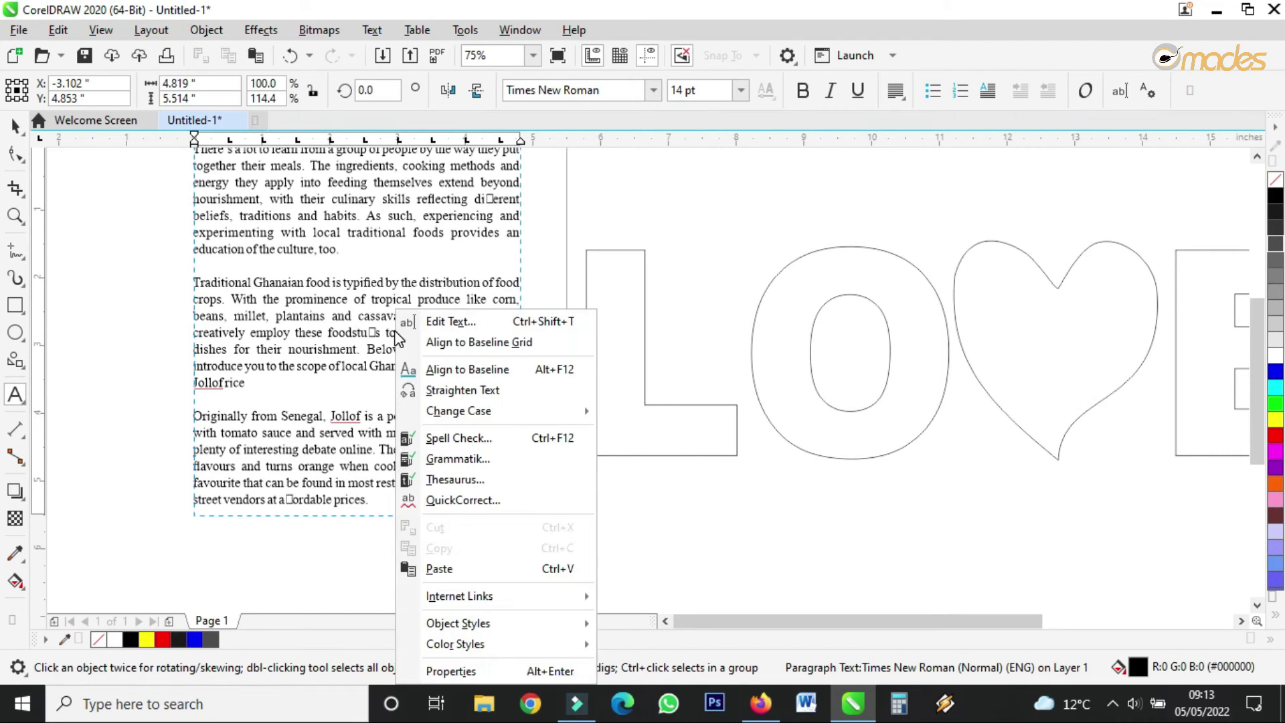
pyautogui.click(340, 333)
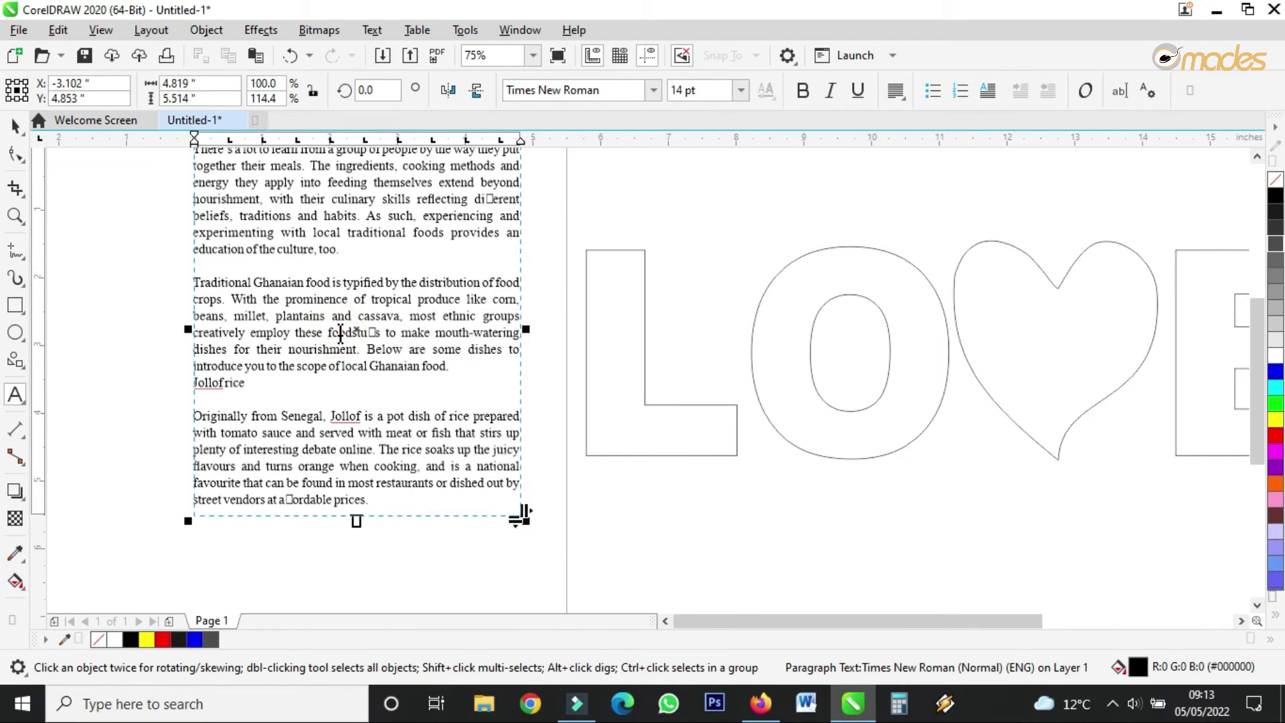
pyautogui.moveTo(377, 502); pyautogui.dragTo(193, 216)
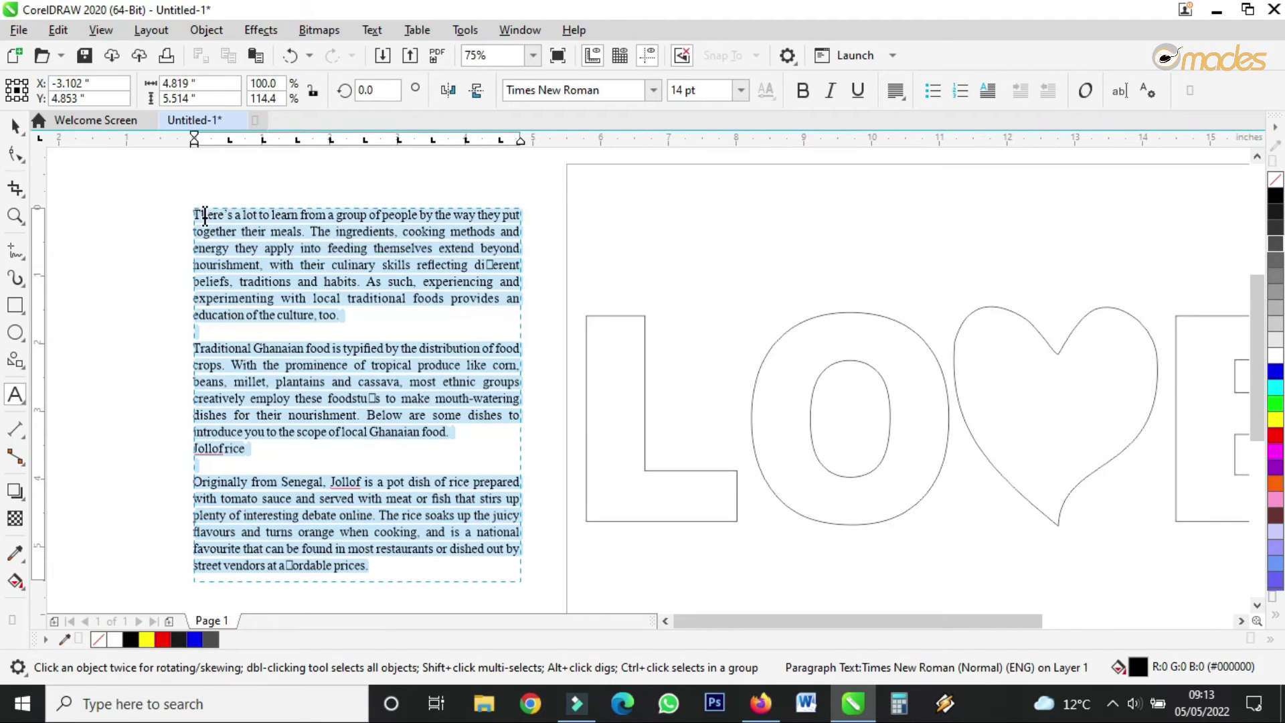
pyautogui.rightClick(206, 216)
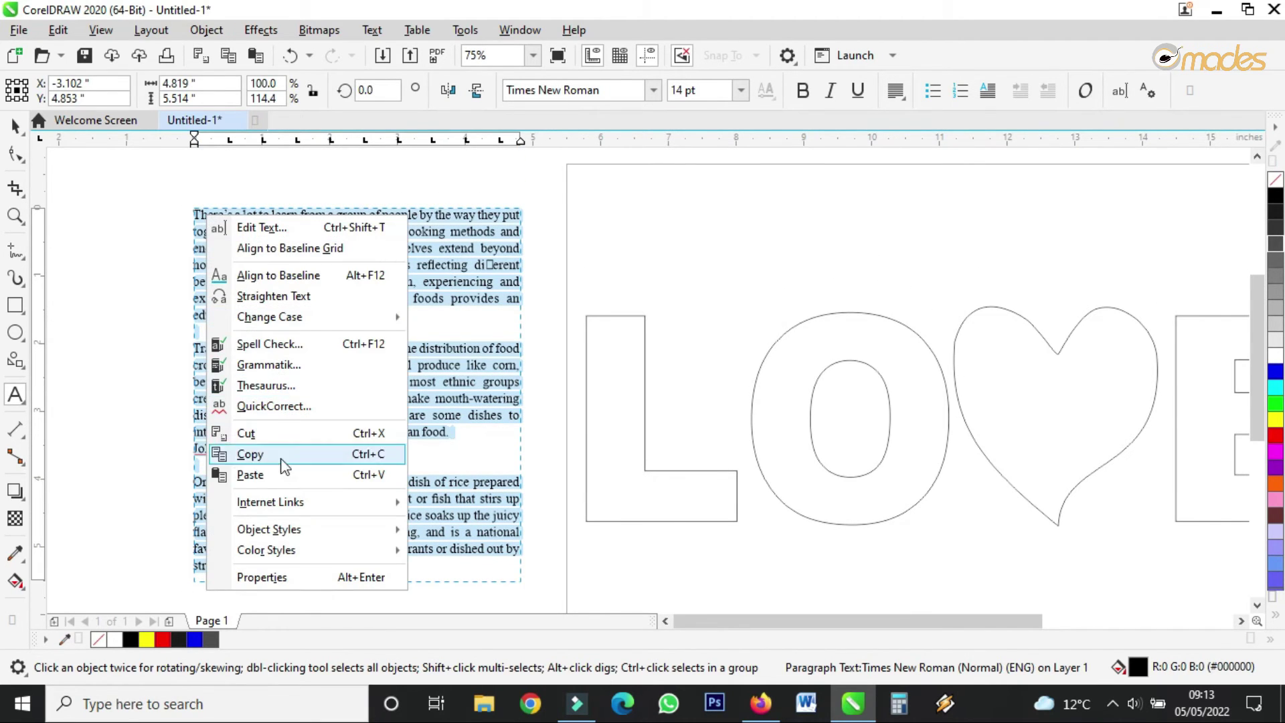
pyautogui.click(251, 454)
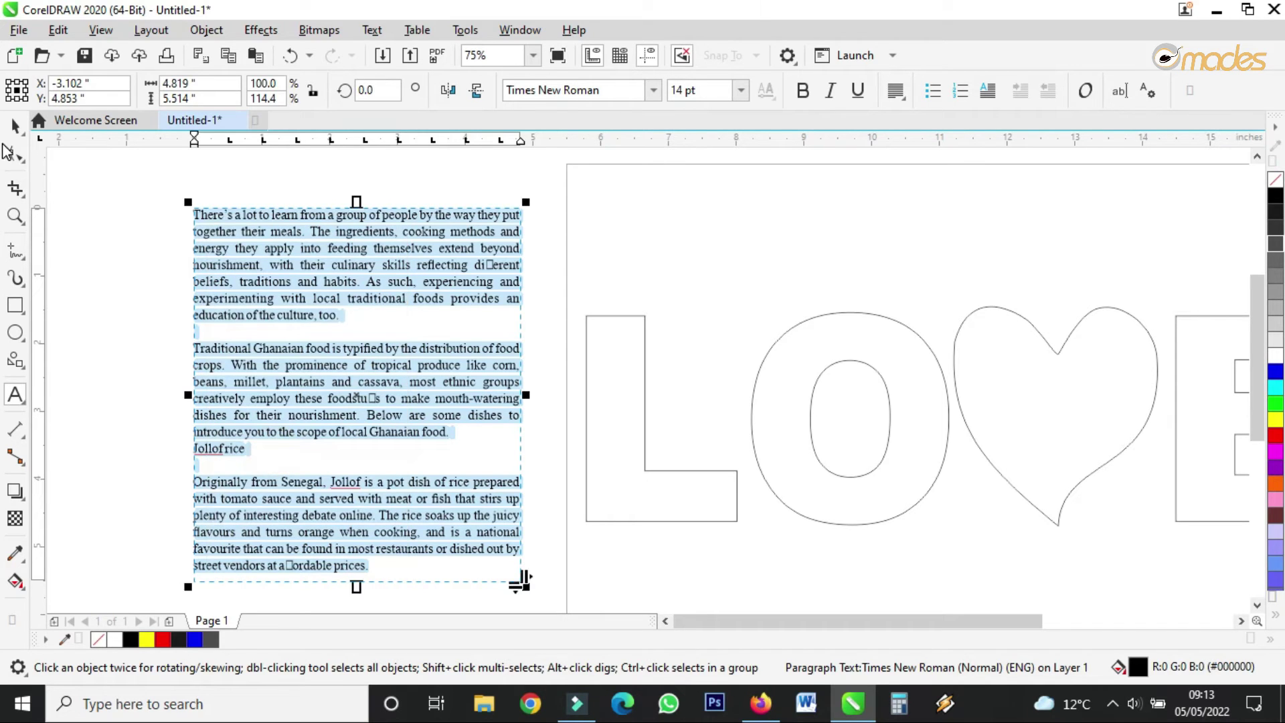
pyautogui.click(15, 126)
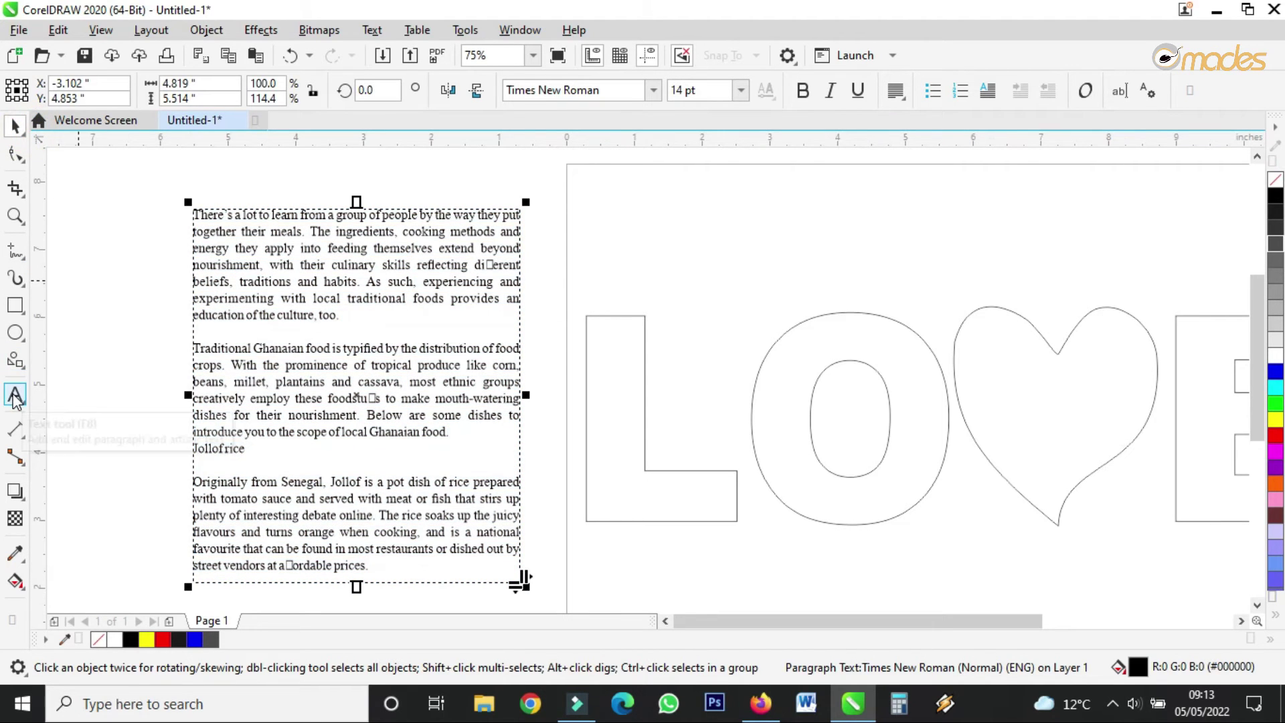
# Turn the inside of the LOVE outline into a paragraph text frame with the Text tool at the L's inner edge.
pyautogui.click(14, 395)
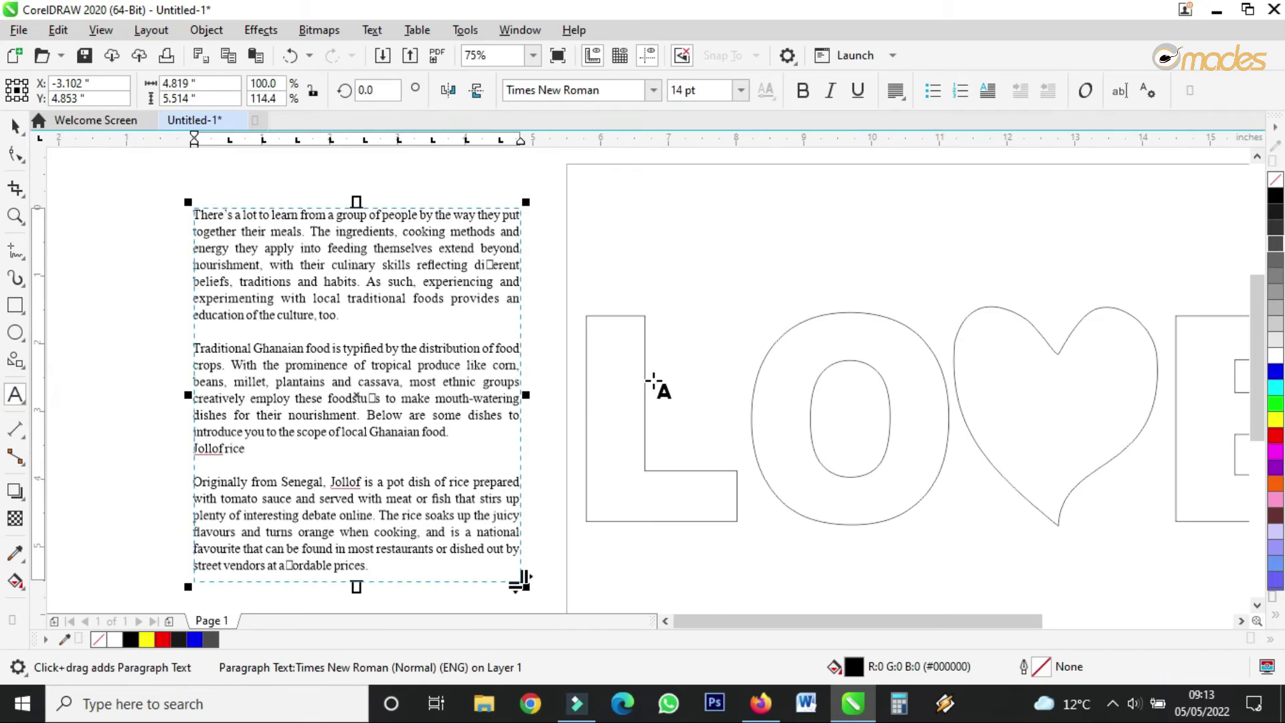
pyautogui.scroll(3, 660, 353)
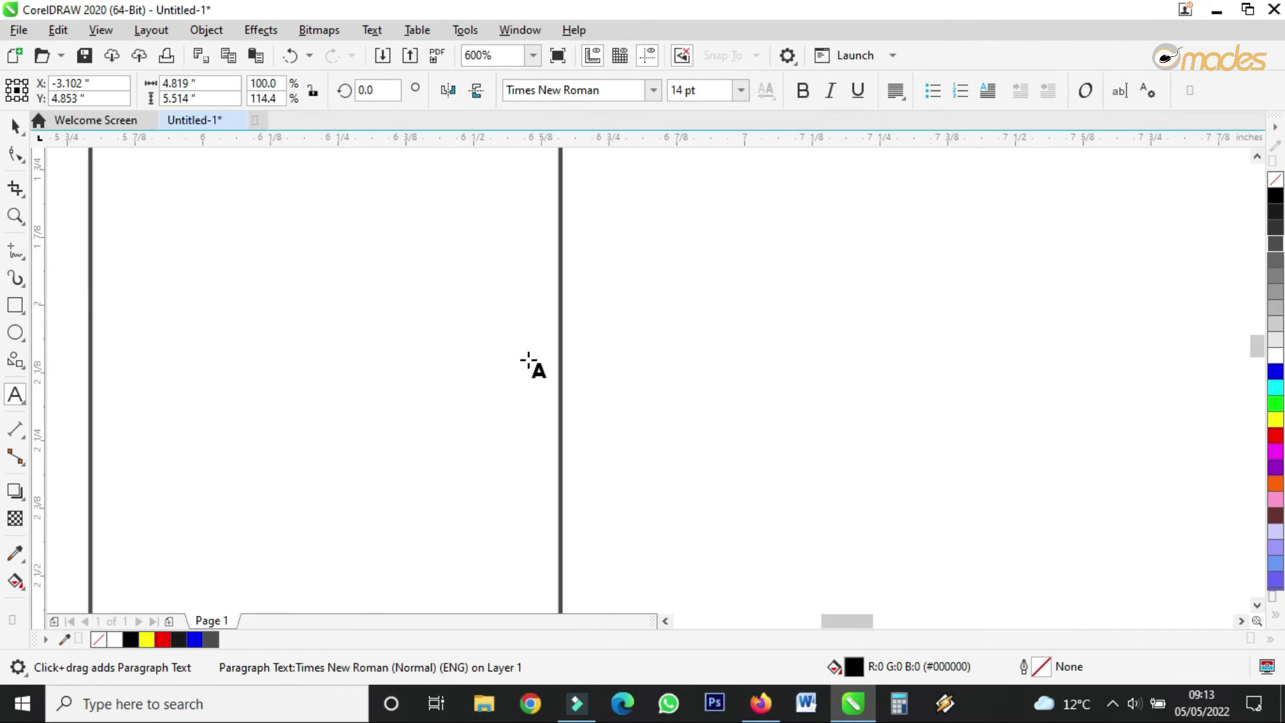
pyautogui.scroll(3, 562, 367)
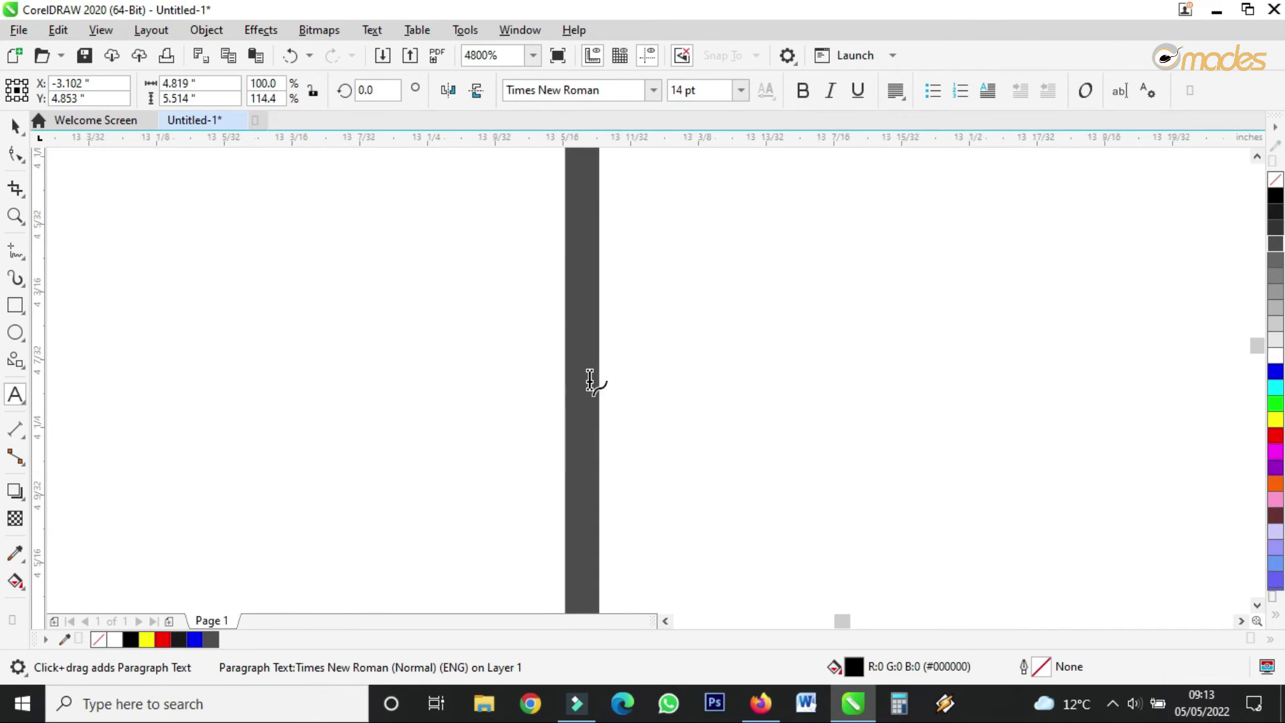
pyautogui.scroll(-2, 595, 375)
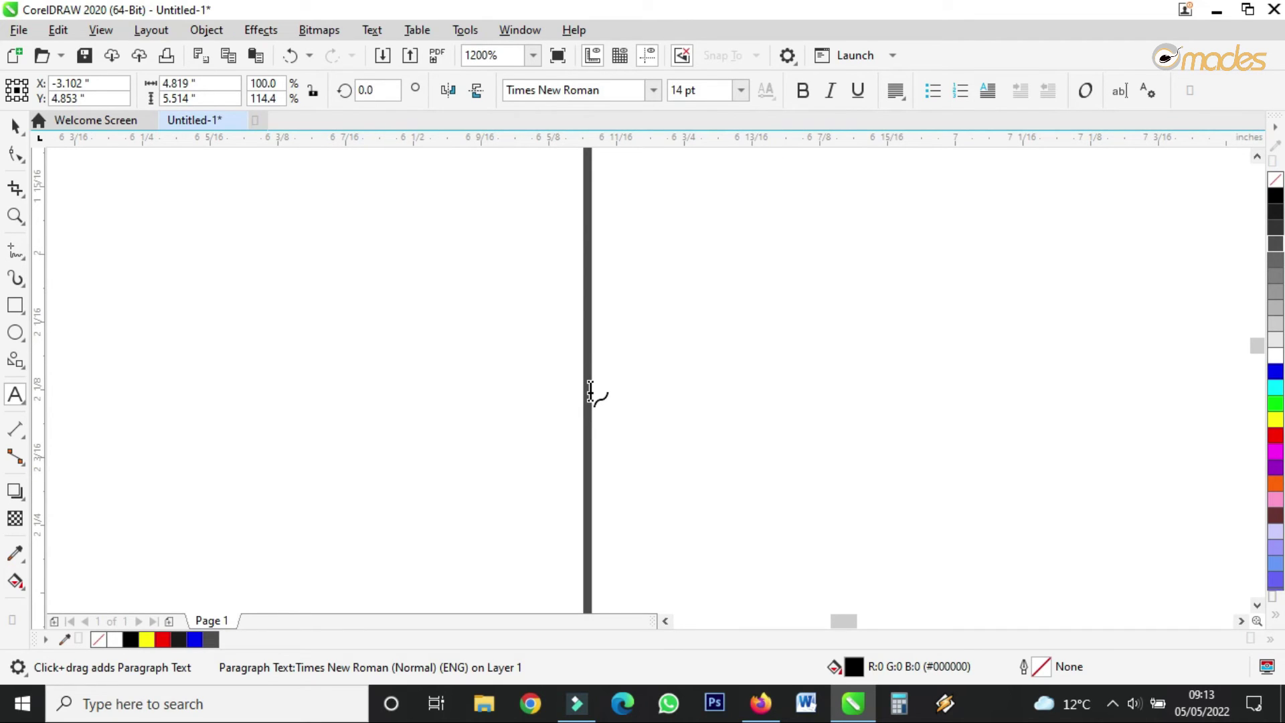
pyautogui.scroll(-1, 590, 392)
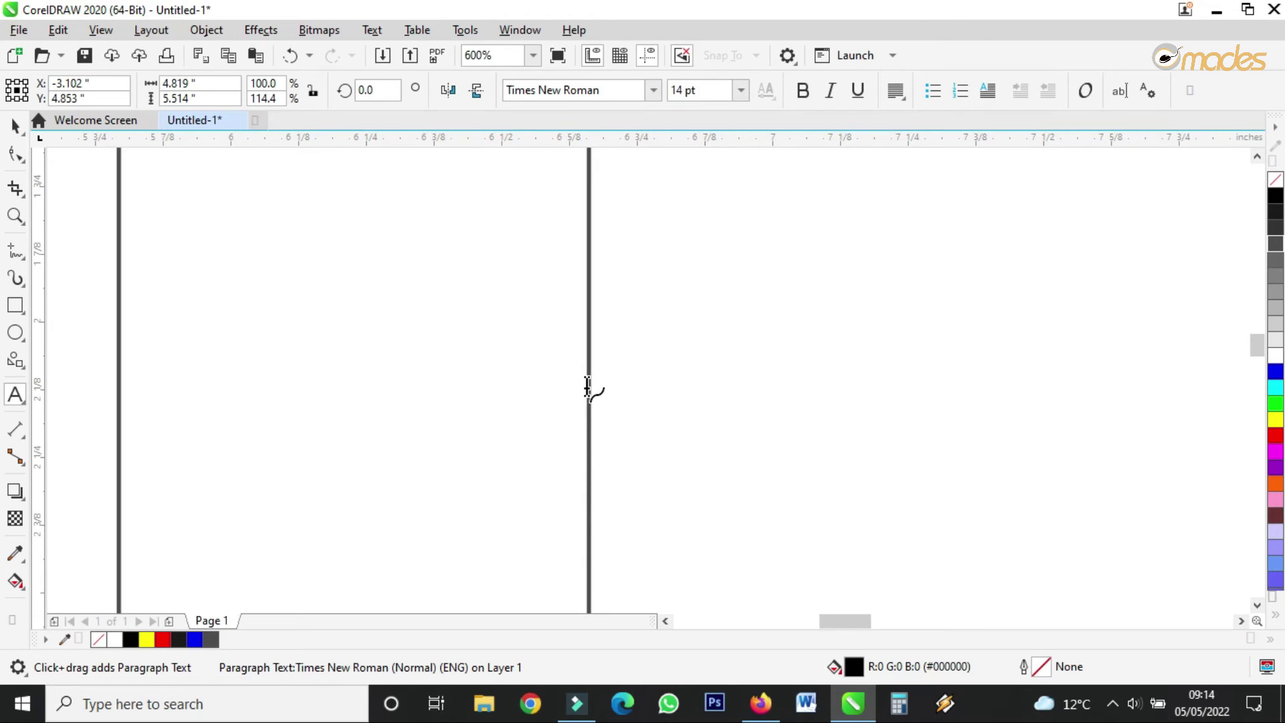
pyautogui.scroll(2, 588, 392)
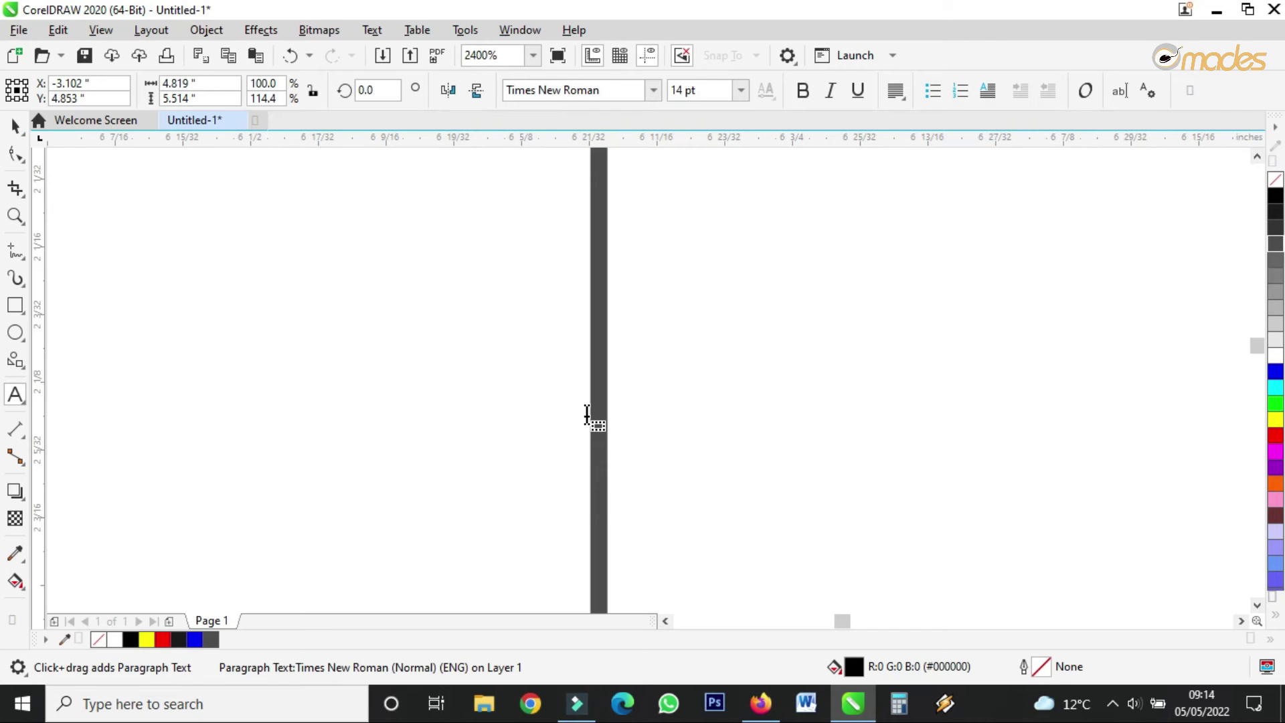
pyautogui.click(587, 411)
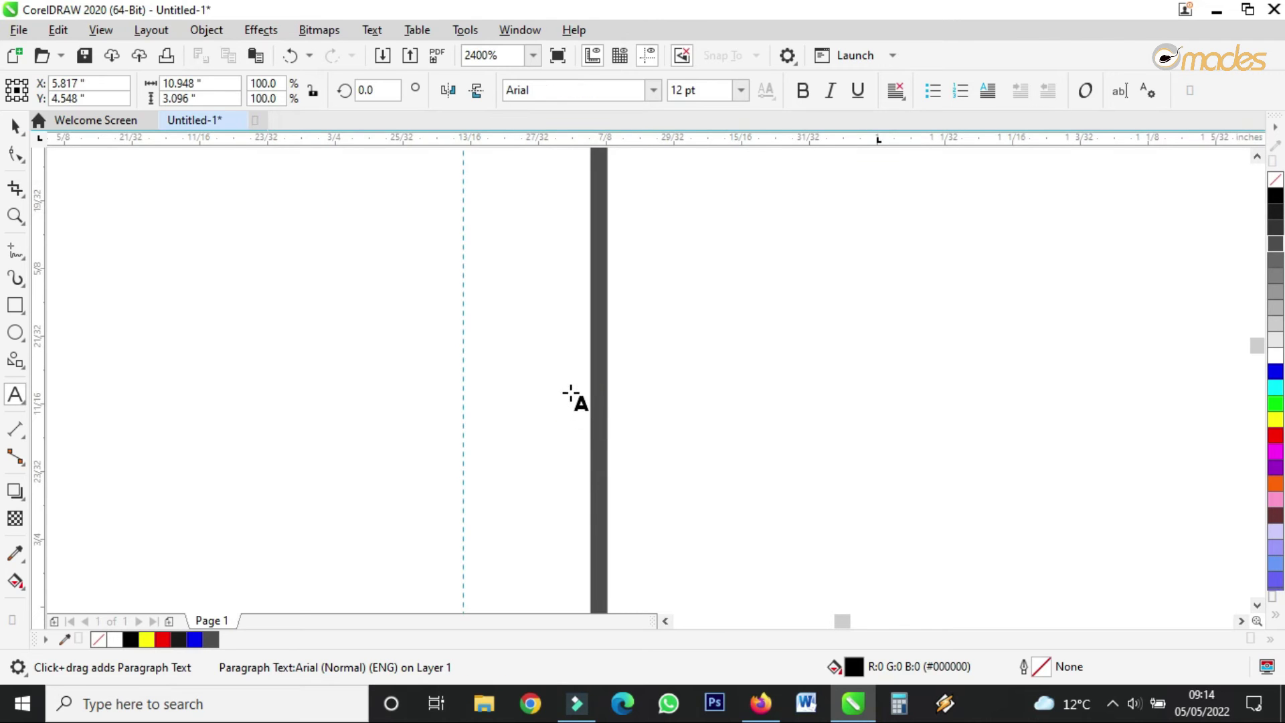
# Paste the copied paragraph text into the LOVE frame, starting inside the top of the L.
pyautogui.scroll(-5, 573, 397)
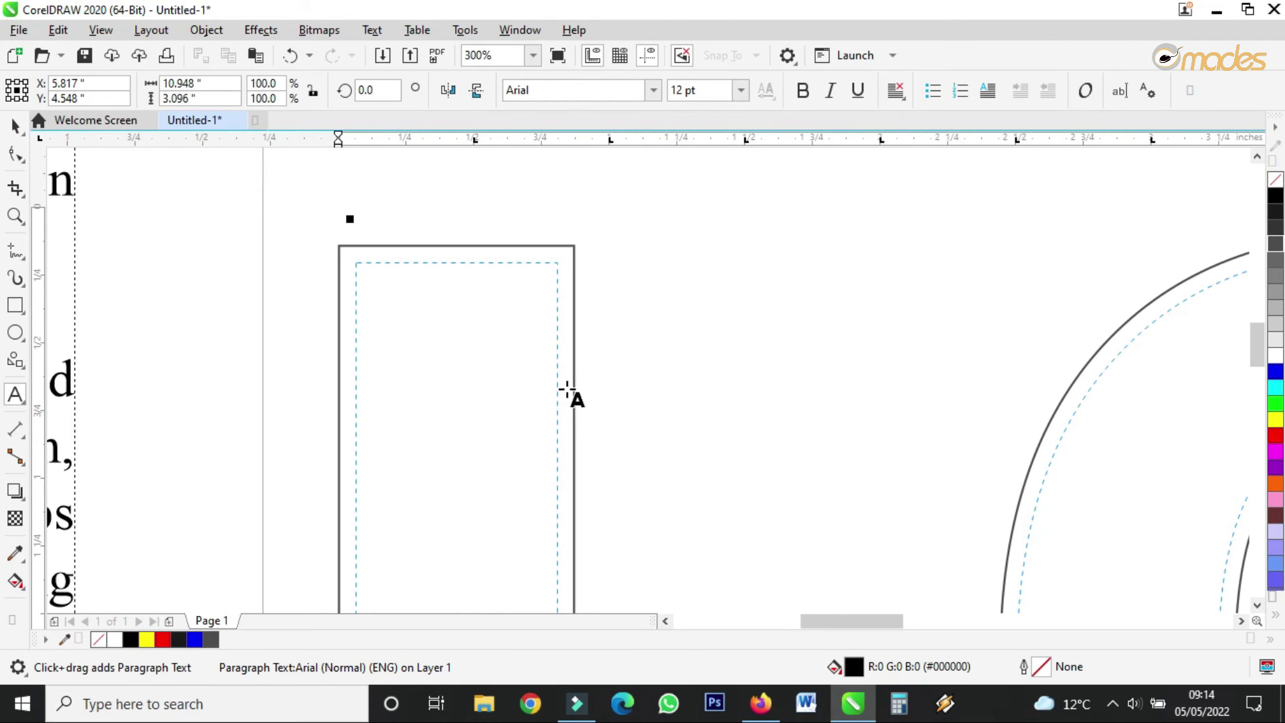
pyautogui.scroll(-4, 500, 298)
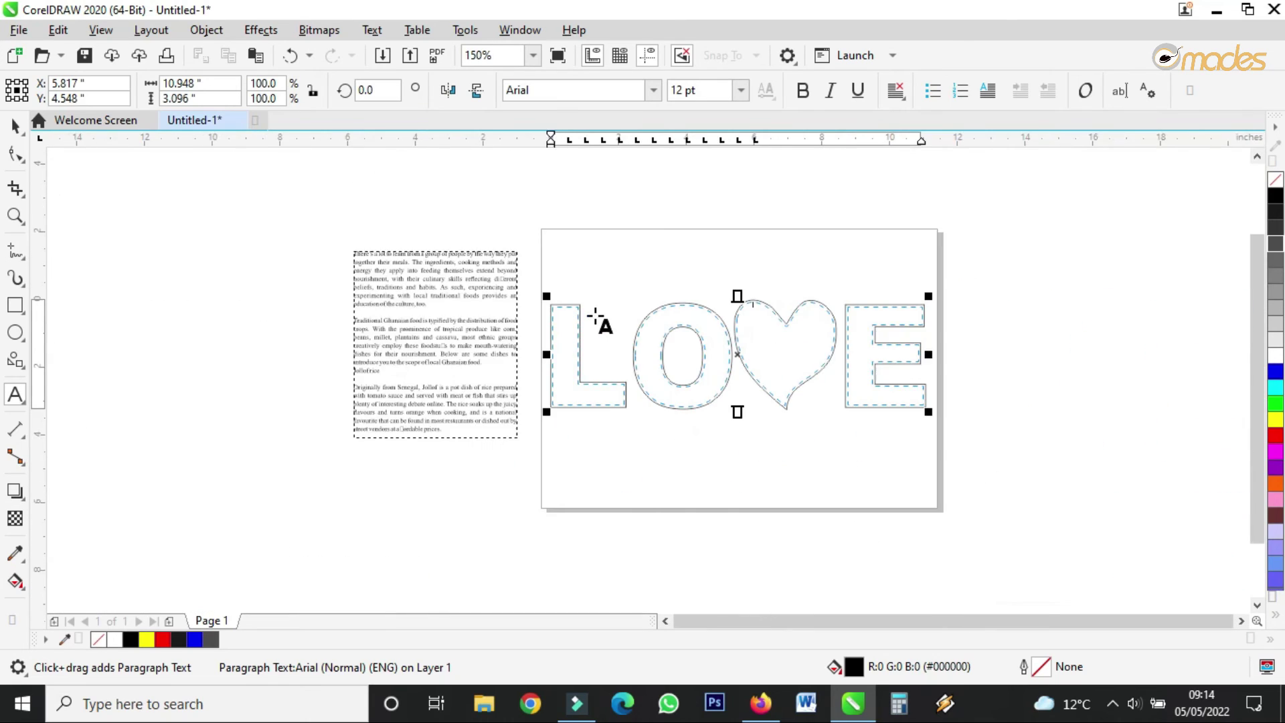
pyautogui.scroll(2, 833, 373)
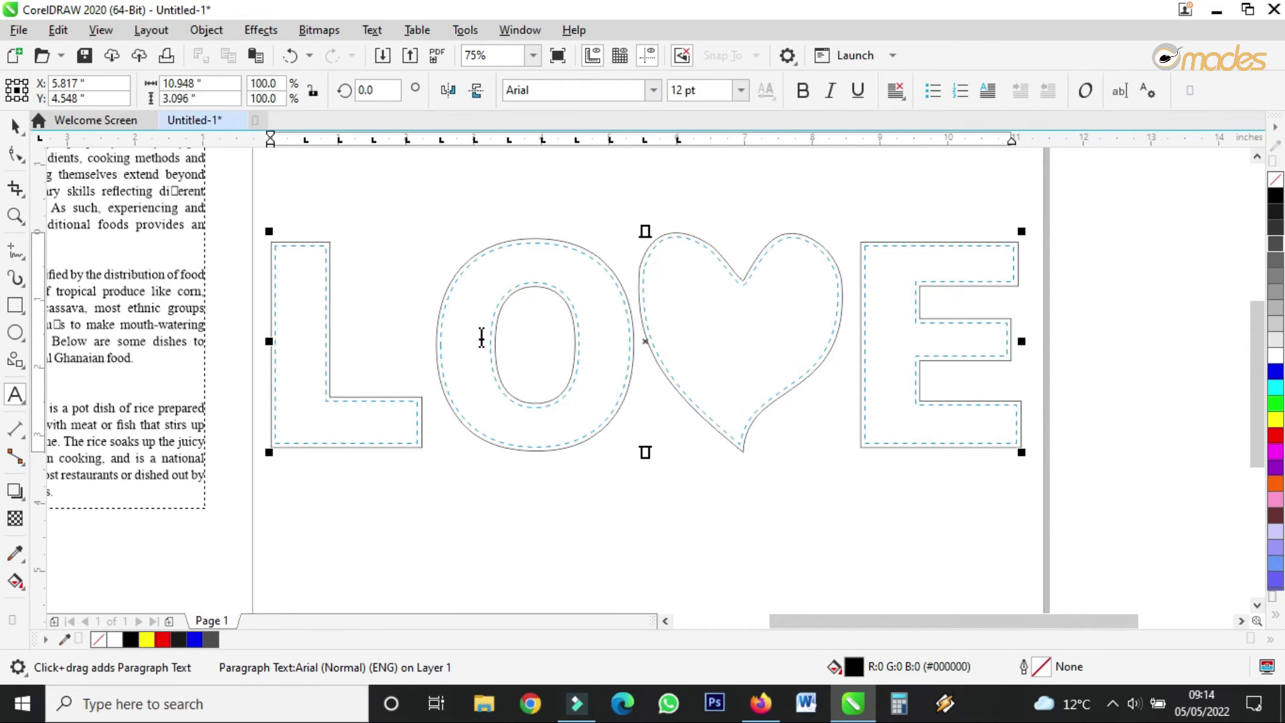
pyautogui.scroll(5, 282, 253)
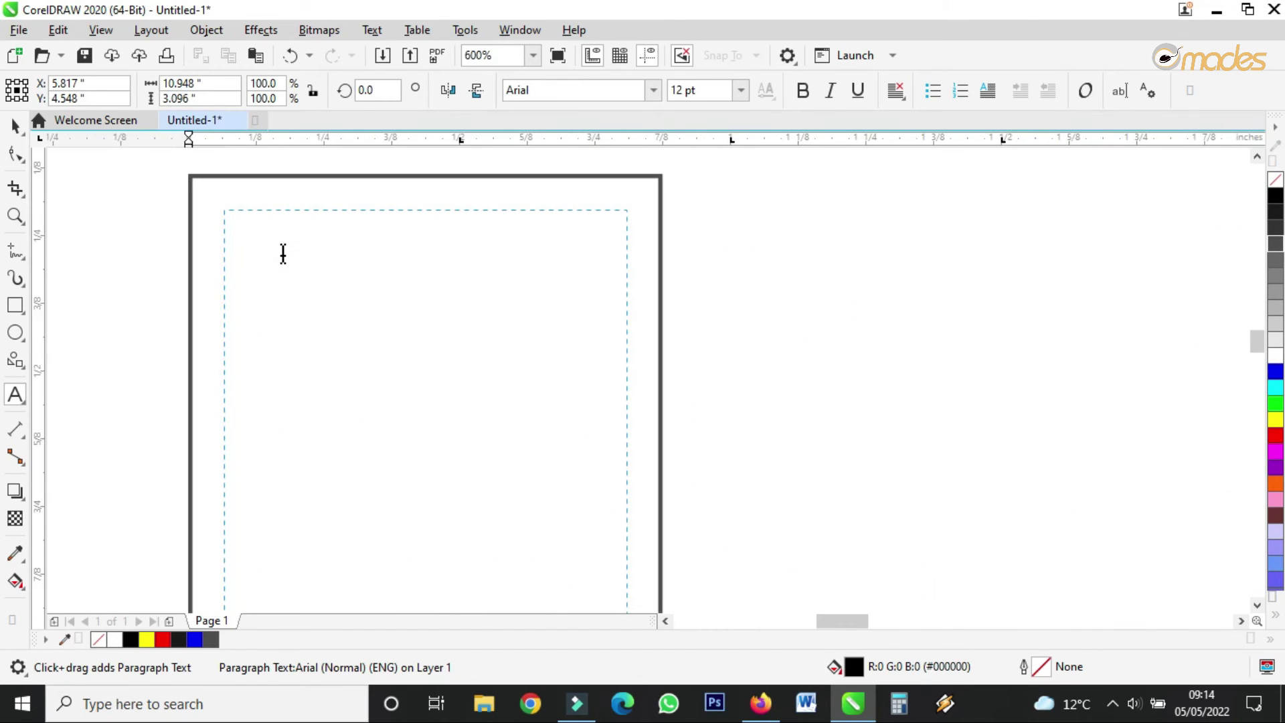
pyautogui.rightClick(282, 255)
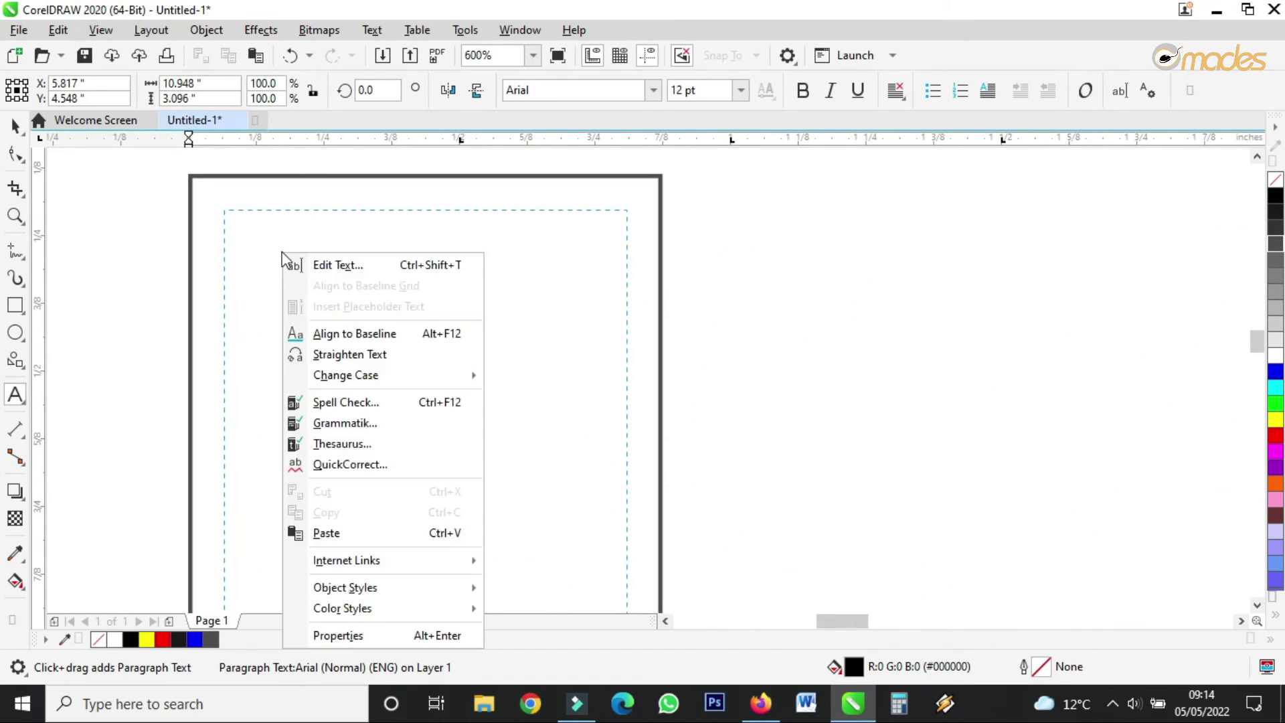
pyautogui.click(328, 533)
pyautogui.scroll(-2, 384, 234)
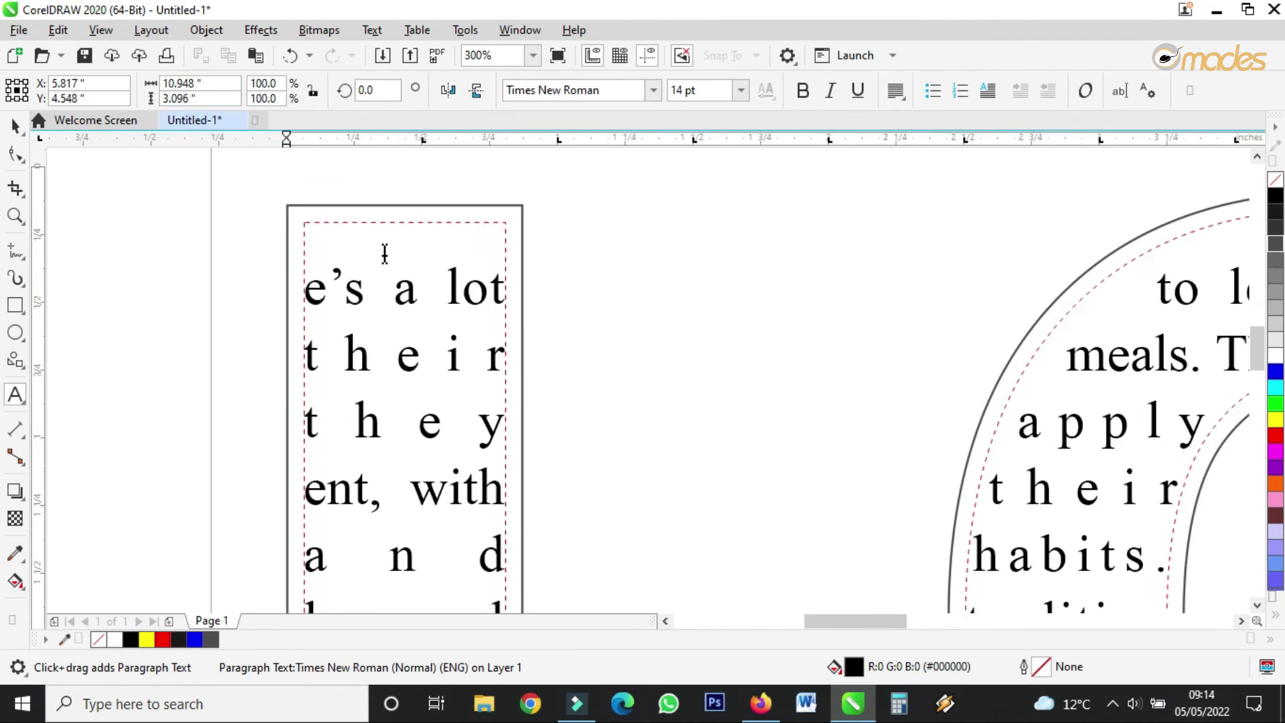
pyautogui.scroll(-4, 384, 254)
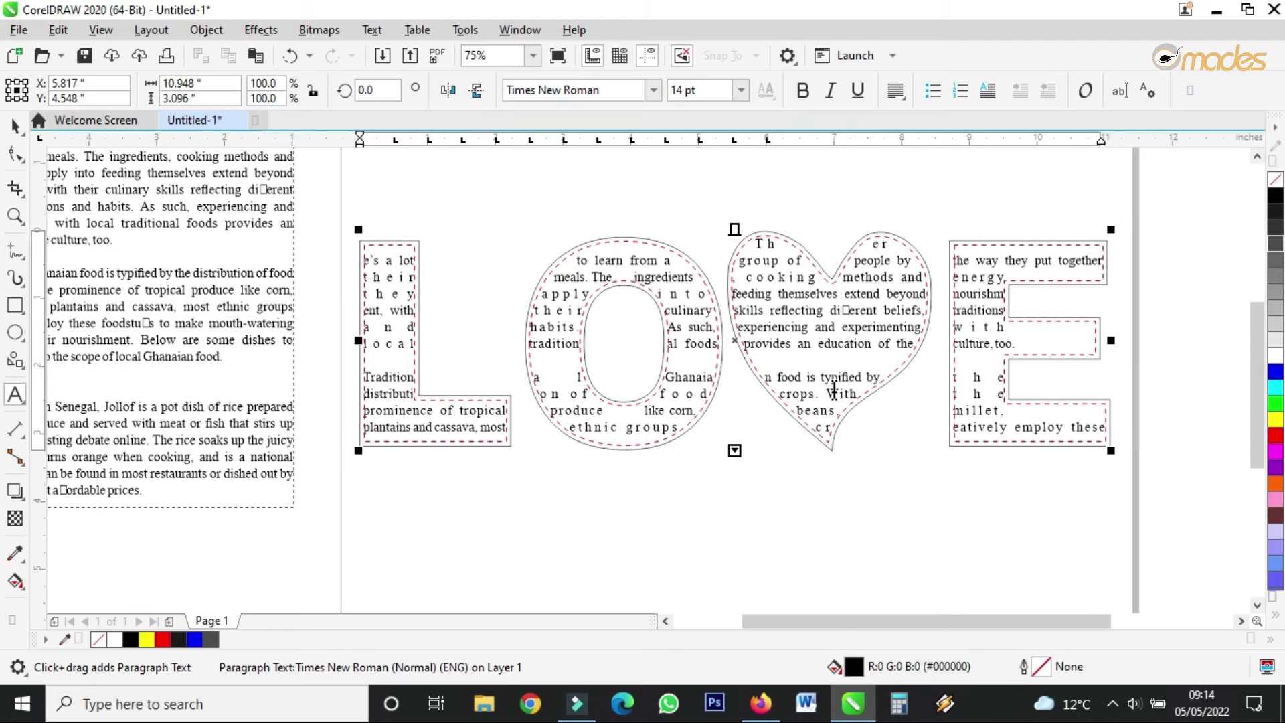
# Delete the character before the "e's a lot" line at the top of the L.
pyautogui.scroll(2, 376, 270)
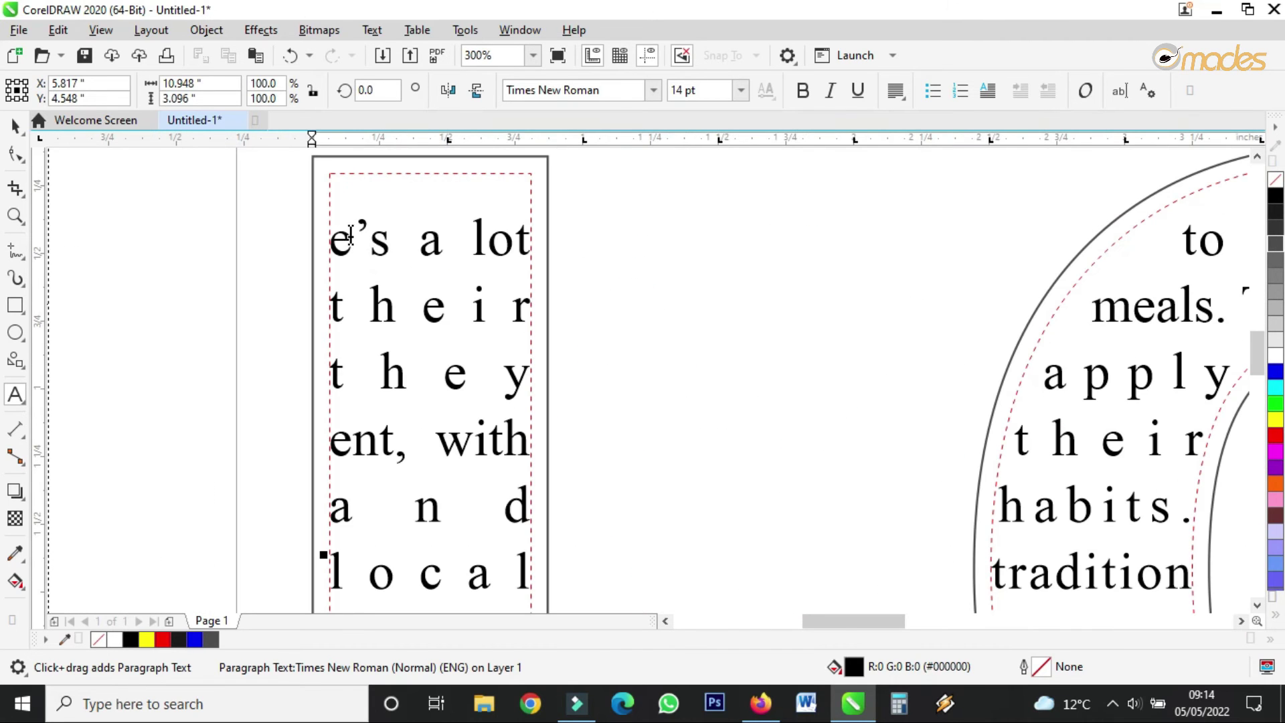
pyautogui.click(341, 231)
pyautogui.scroll(-2, 396, 256)
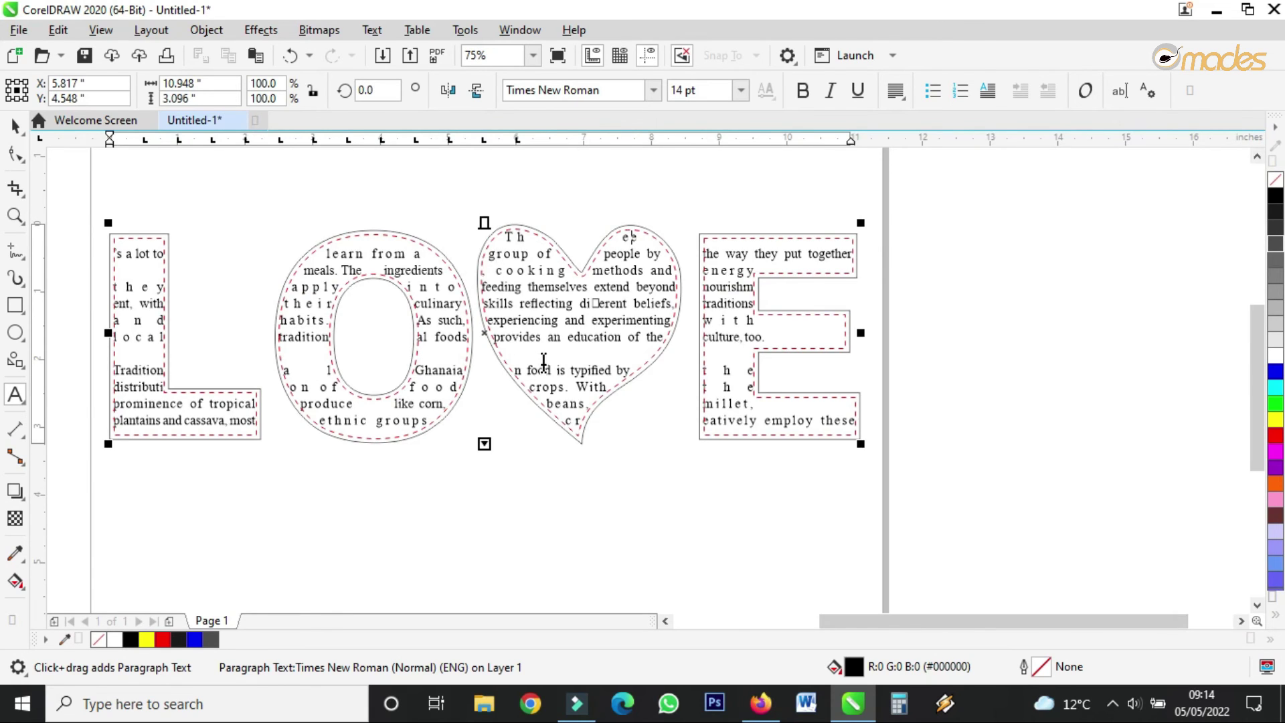
# Close the breaks in the heart's lower lines by deleting the characters before "n food", "crops" and "prominence".
pyautogui.scroll(1, 506, 364)
pyautogui.tripleClick(493, 373)
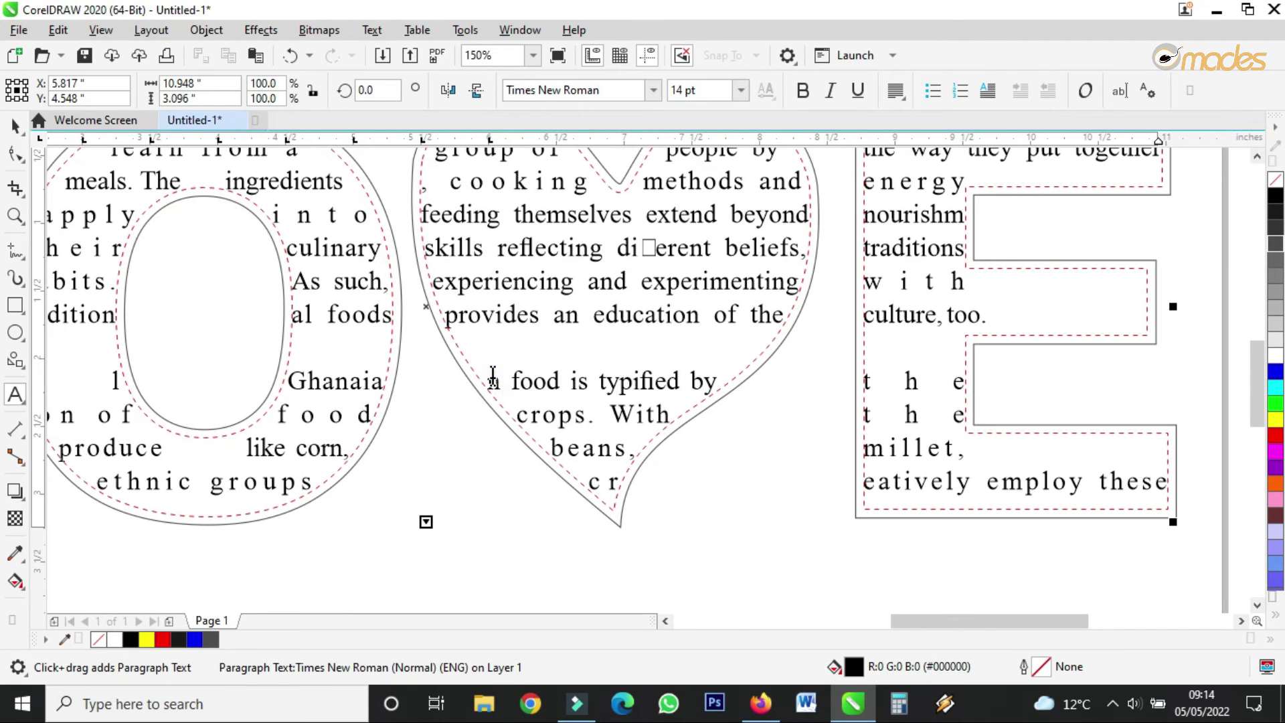
pyautogui.press('Delete')
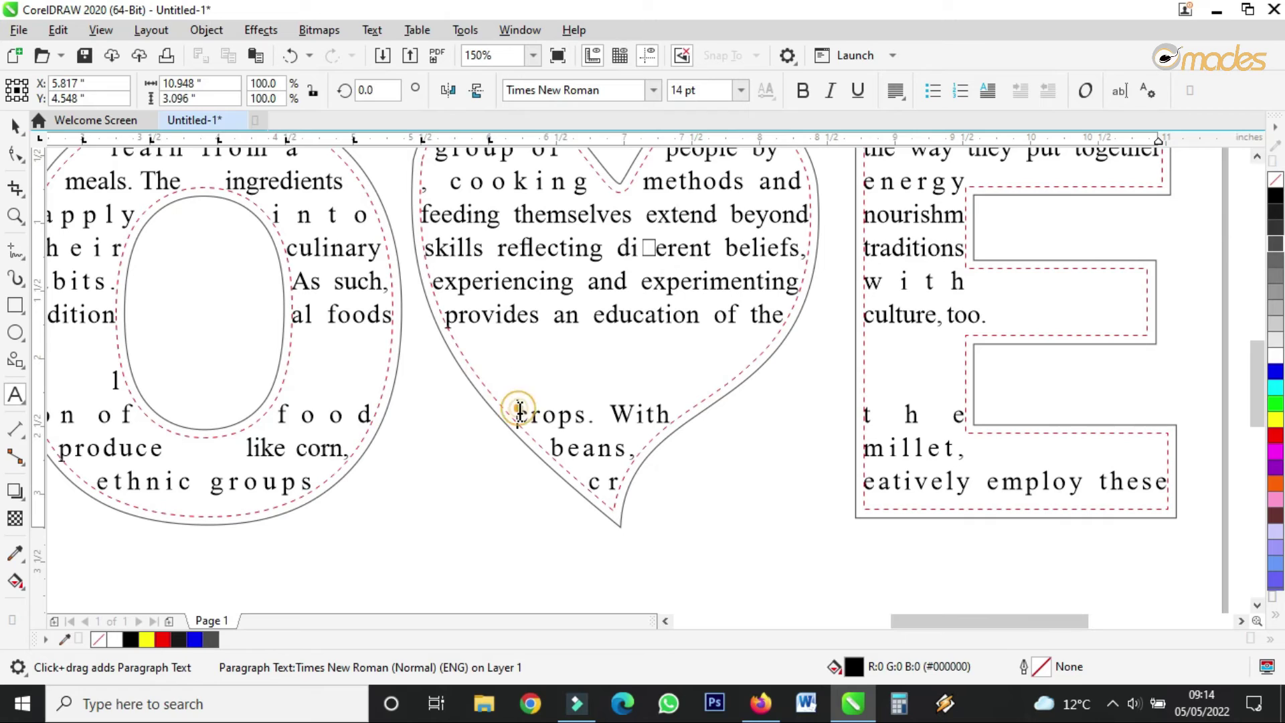
pyautogui.hotkey('ctrl', 'z')
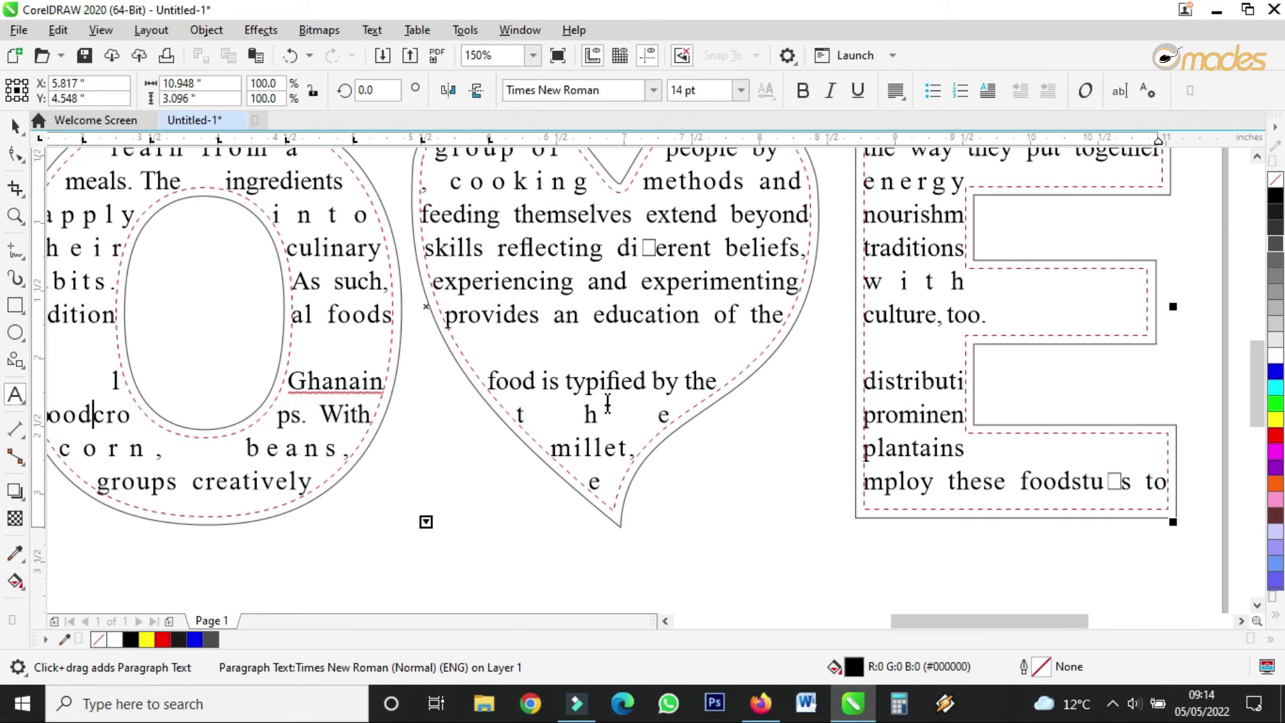
pyautogui.tripleClick(494, 378)
pyautogui.press('Delete')
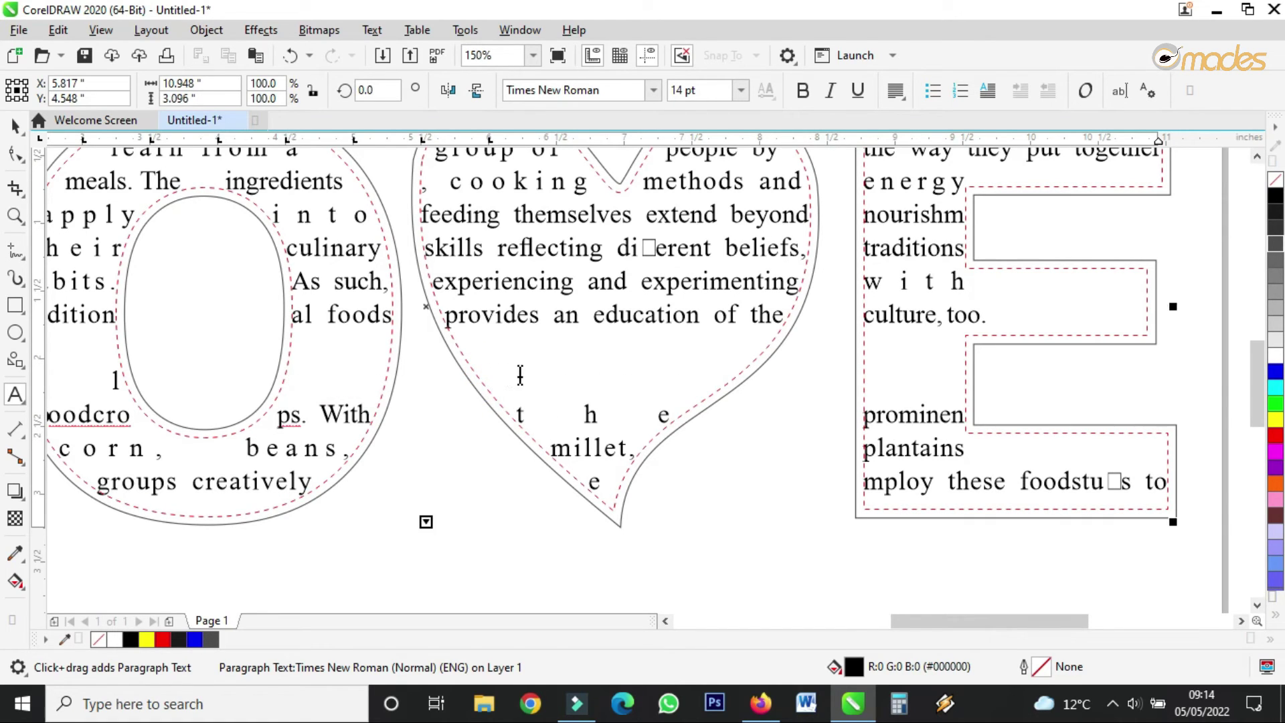
pyautogui.hotkey('ctrl', 'z')
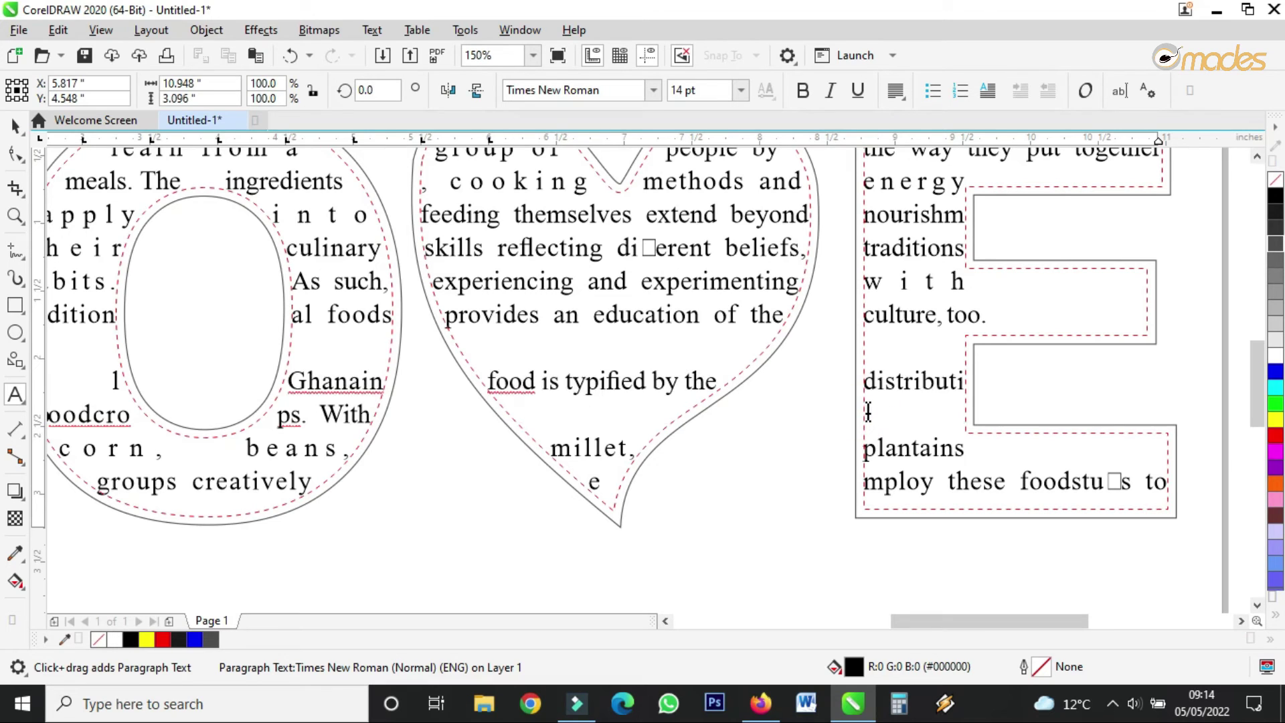
pyautogui.write('thprominence')
# Remove the spaces before "Ghanain" in the O and before "food" in the heart.
pyautogui.scroll(-2, 877, 404)
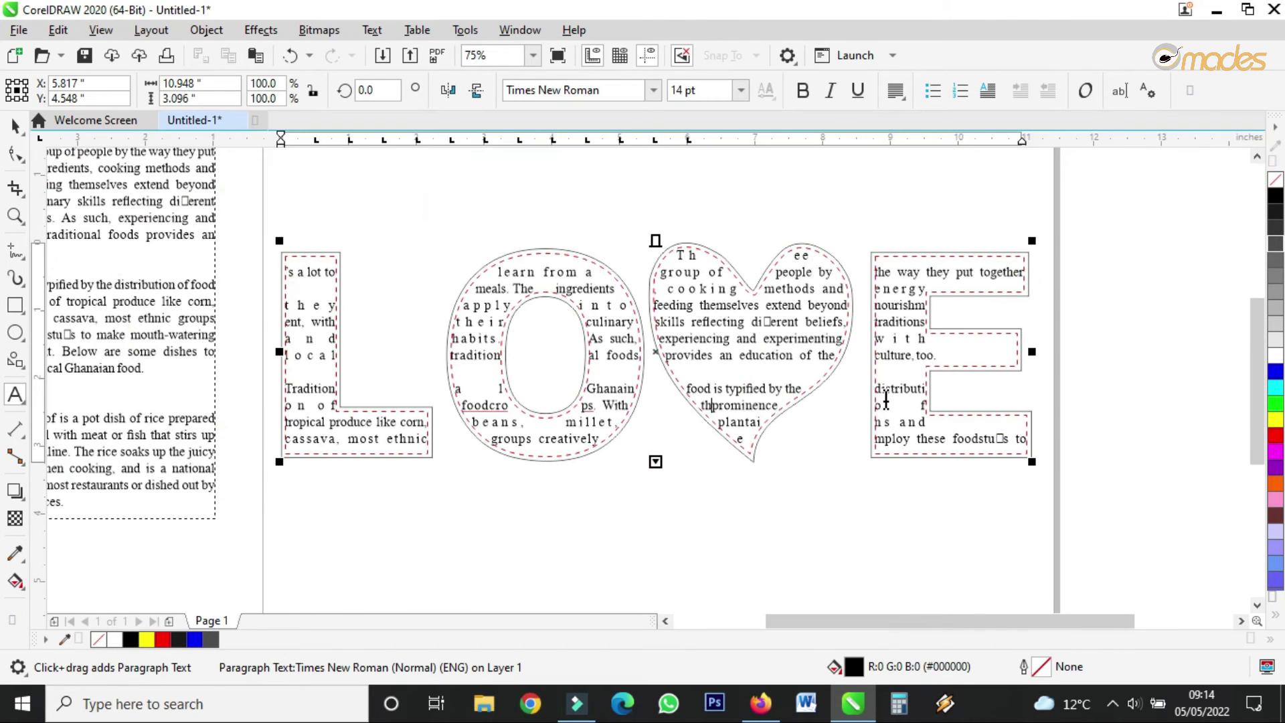
pyautogui.scroll(4, 611, 404)
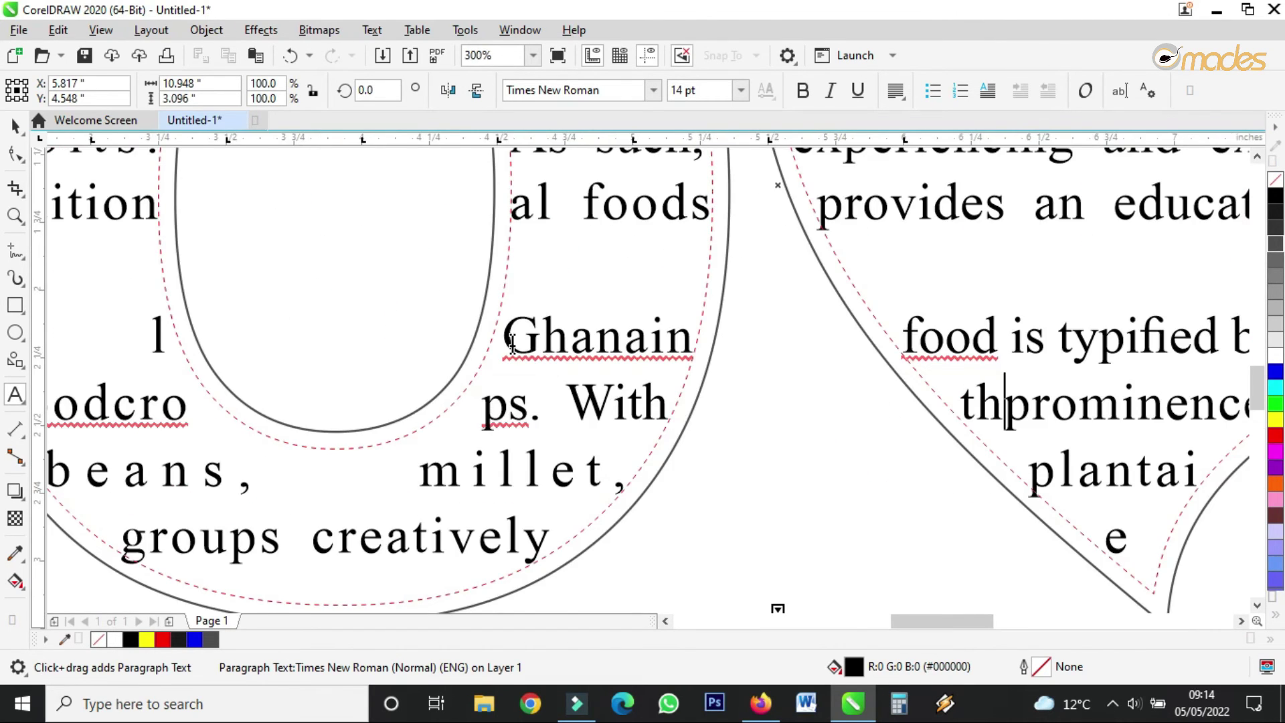
pyautogui.click(514, 338)
pyautogui.hotkey('shift', 'End')
pyautogui.press('Delete')
pyautogui.scroll(-4, 513, 338)
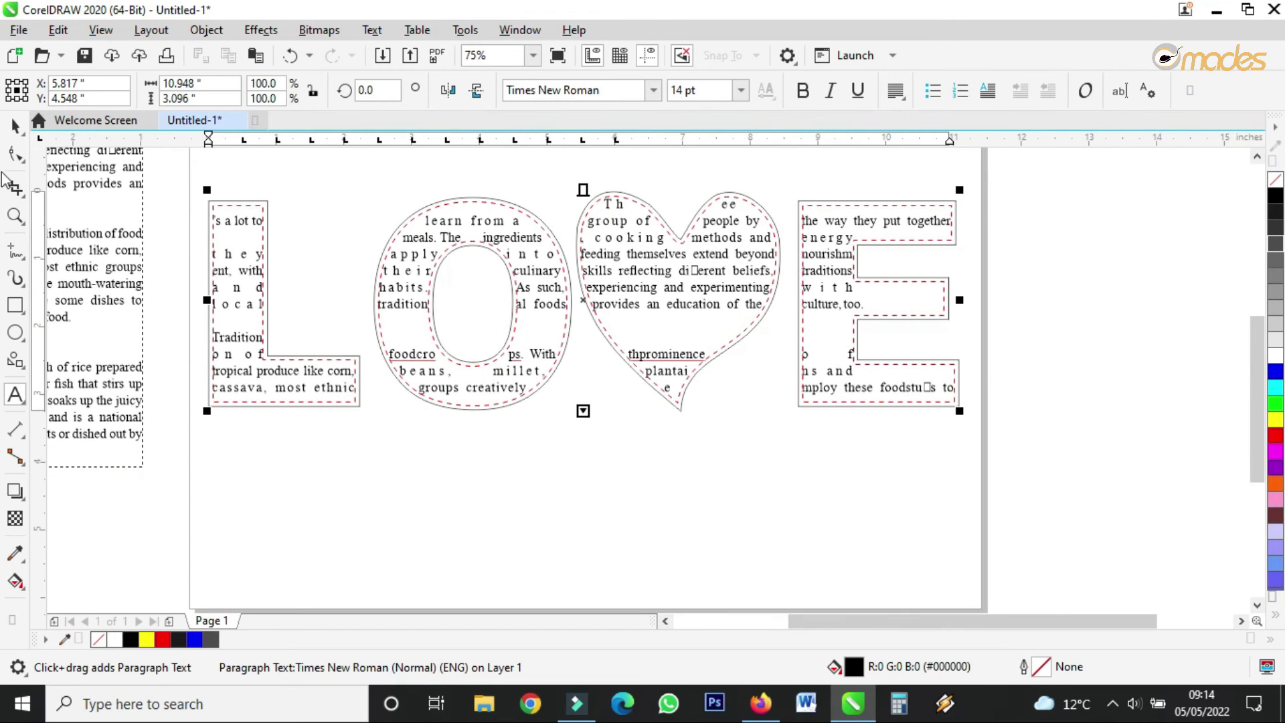
# Select the LOVE text with the Shape tool and tighten its character spacing and line spacing.
pyautogui.click(15, 156)
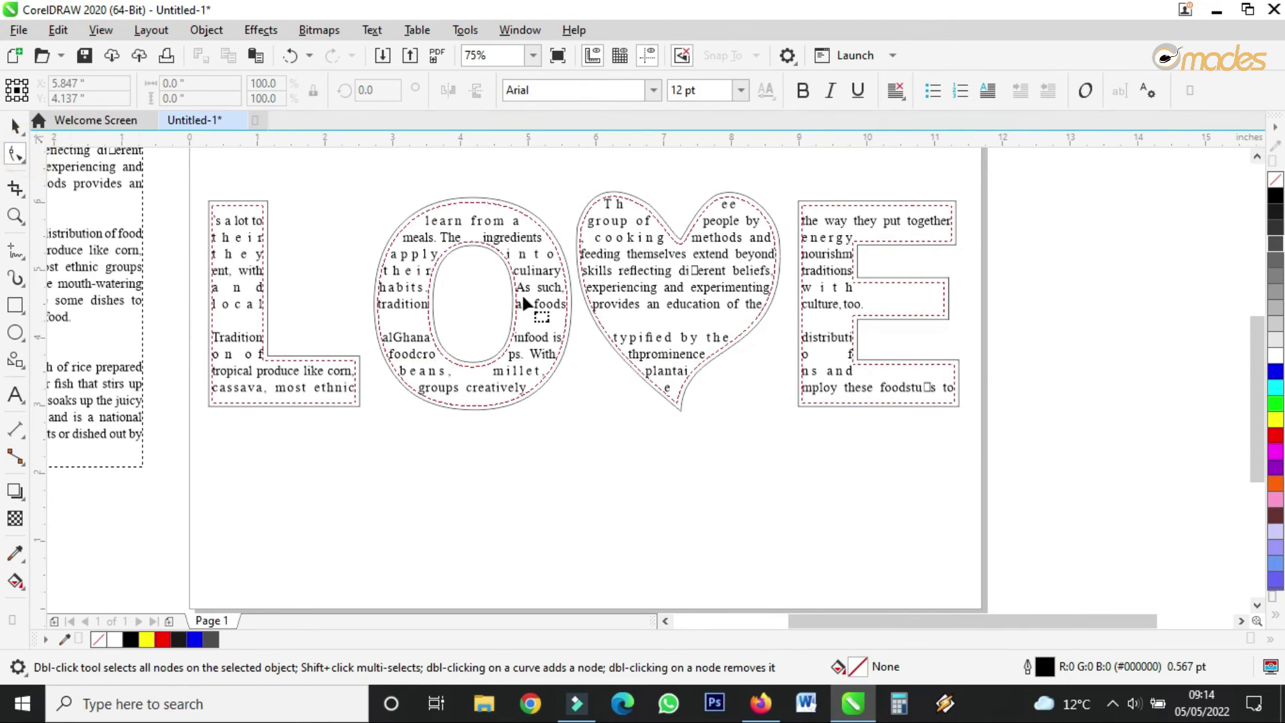
pyautogui.click(932, 387)
pyautogui.moveTo(961, 413); pyautogui.dragTo(933, 412)
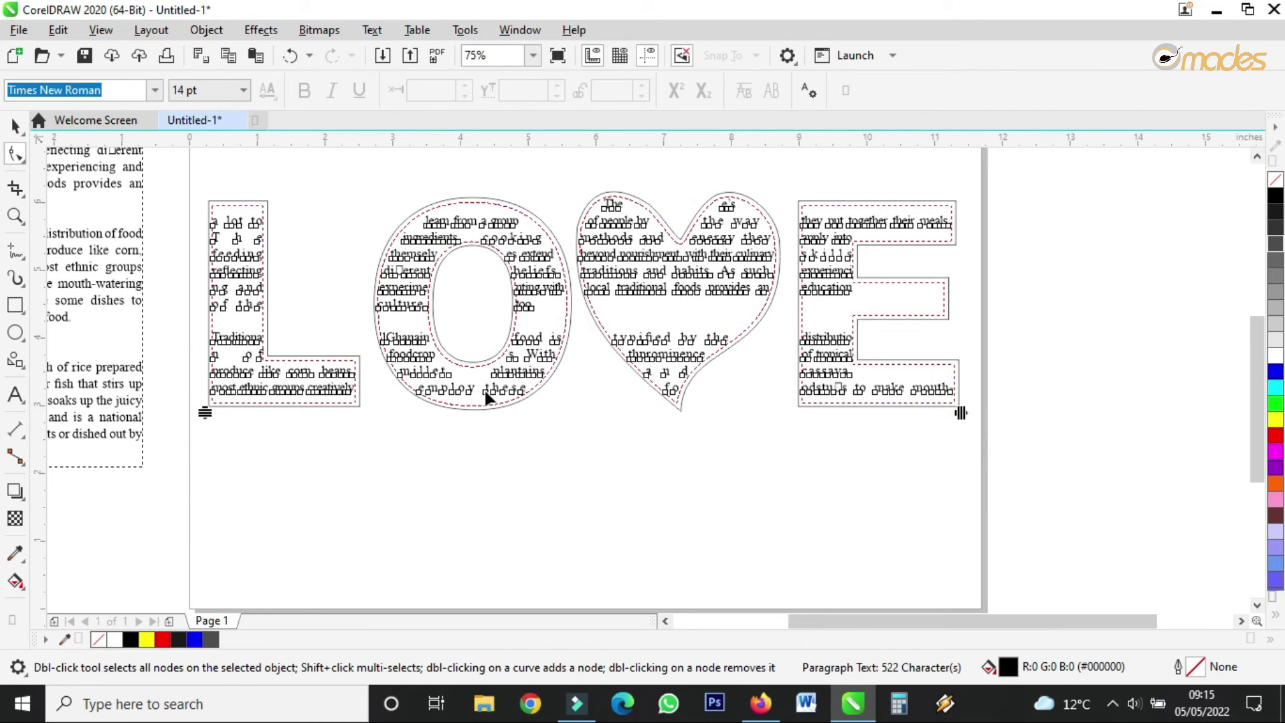
pyautogui.moveTo(200, 410); pyautogui.dragTo(206, 383)
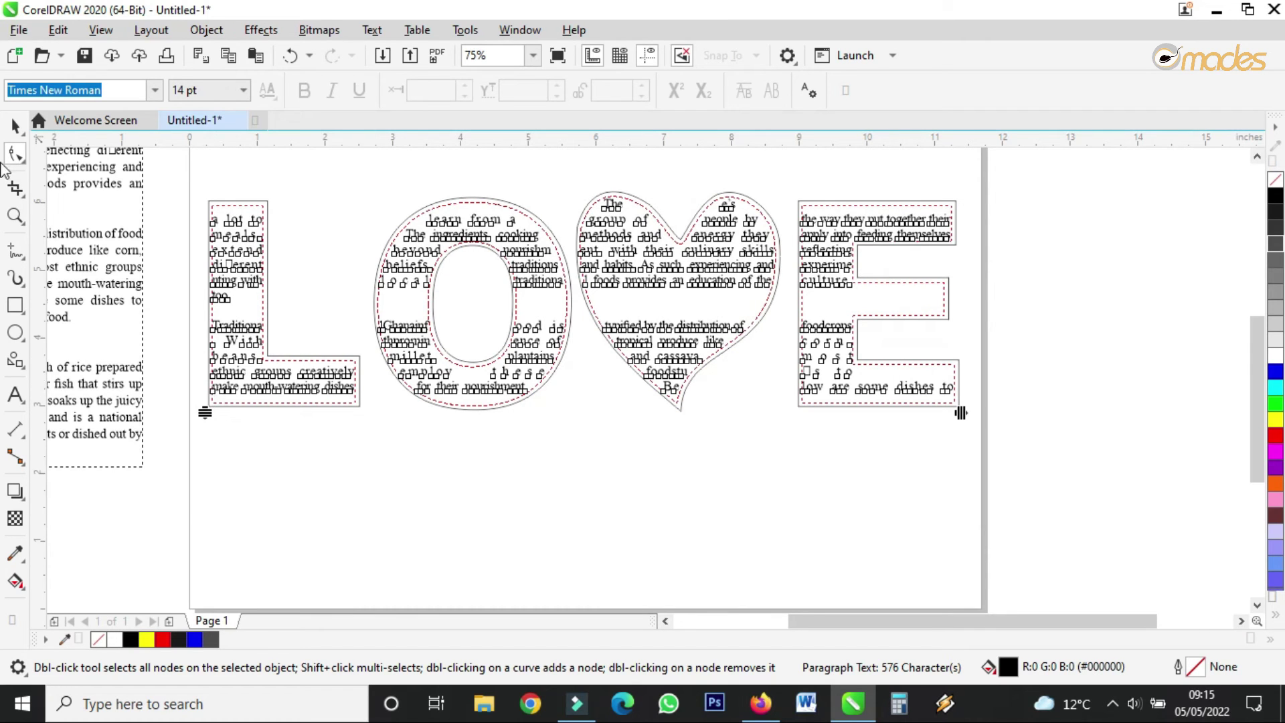
# Remove the blank line above "Traditional" in the L and the period and space before "With".
pyautogui.click(15, 125)
pyautogui.scroll(3, 215, 326)
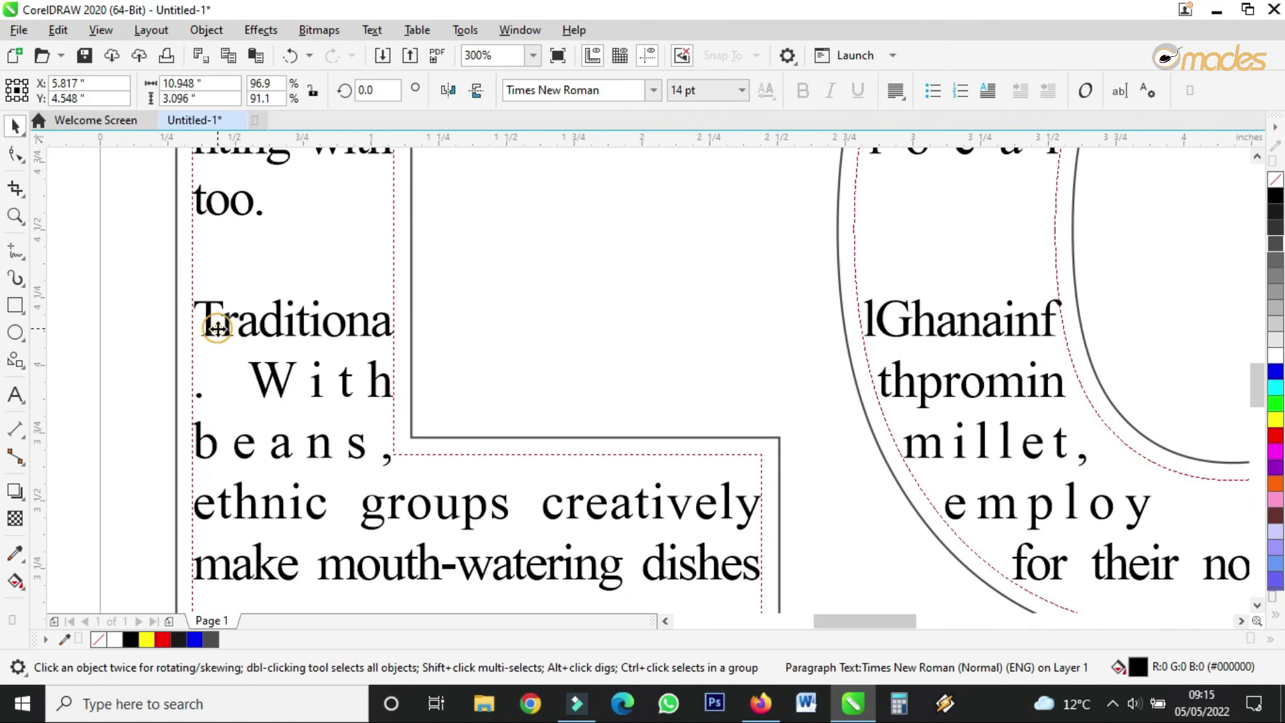
pyautogui.doubleClick(212, 325)
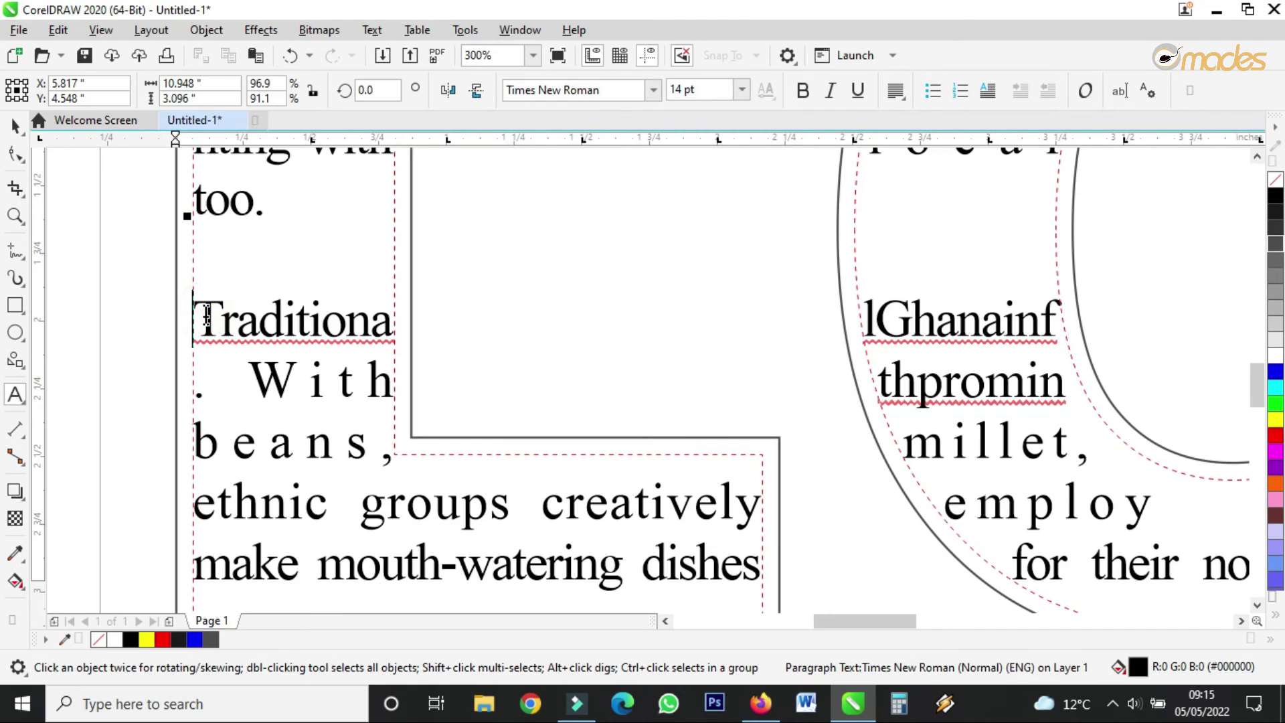
pyautogui.press('BackSpace')
pyautogui.click(253, 320)
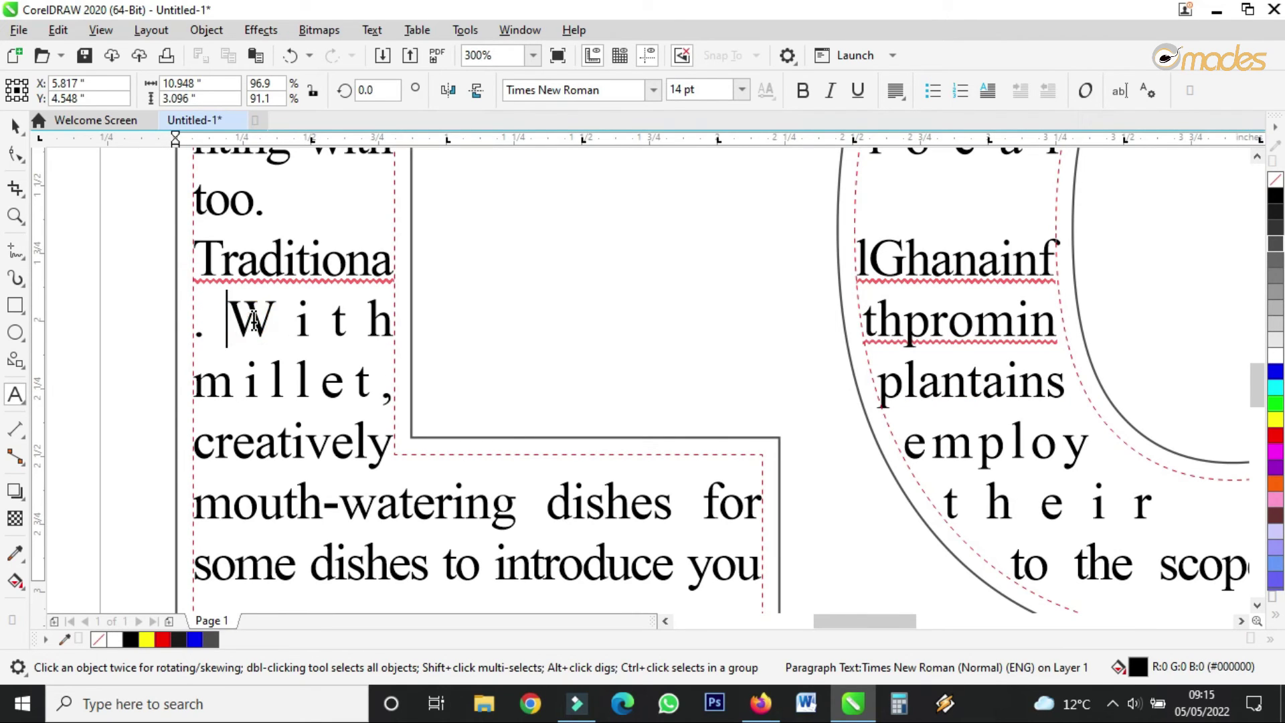
pyautogui.press('BackSpace')
pyautogui.scroll(-2, 297, 349)
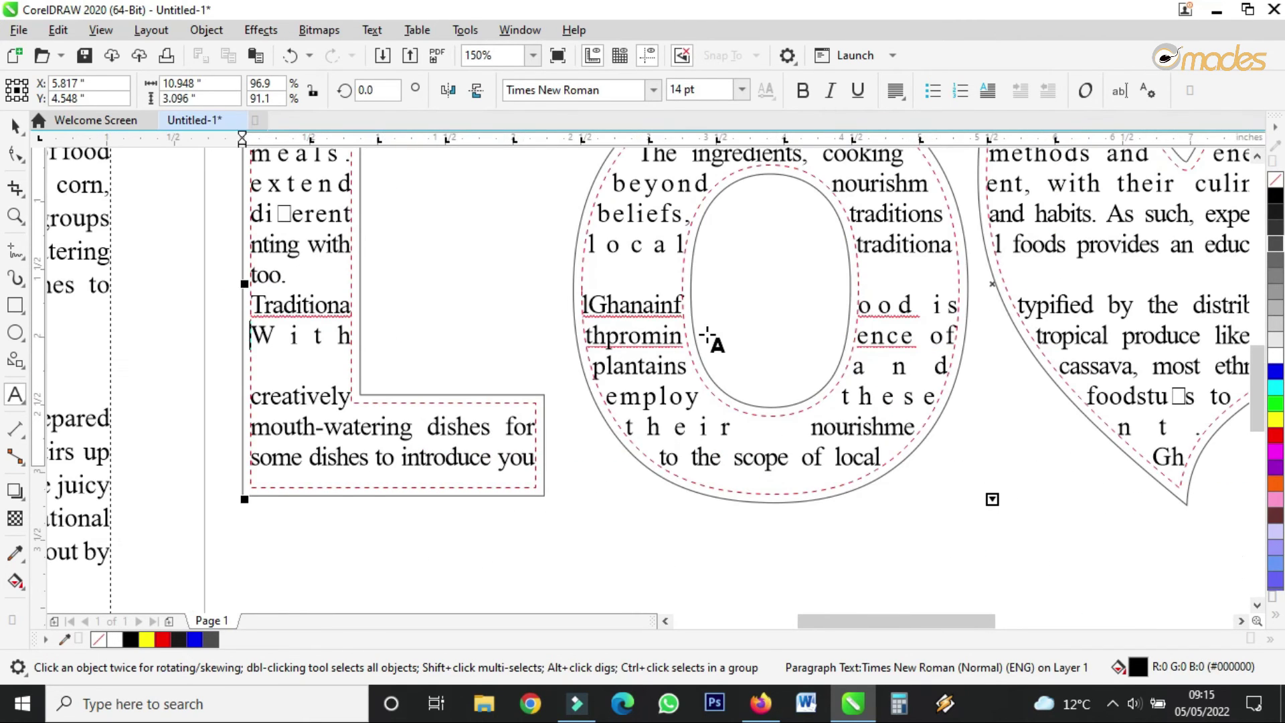
# Delete the "l" before "Ghanainf" in the O and the spaces before "tropical" and "cassava" in the heart.
pyautogui.click(587, 307)
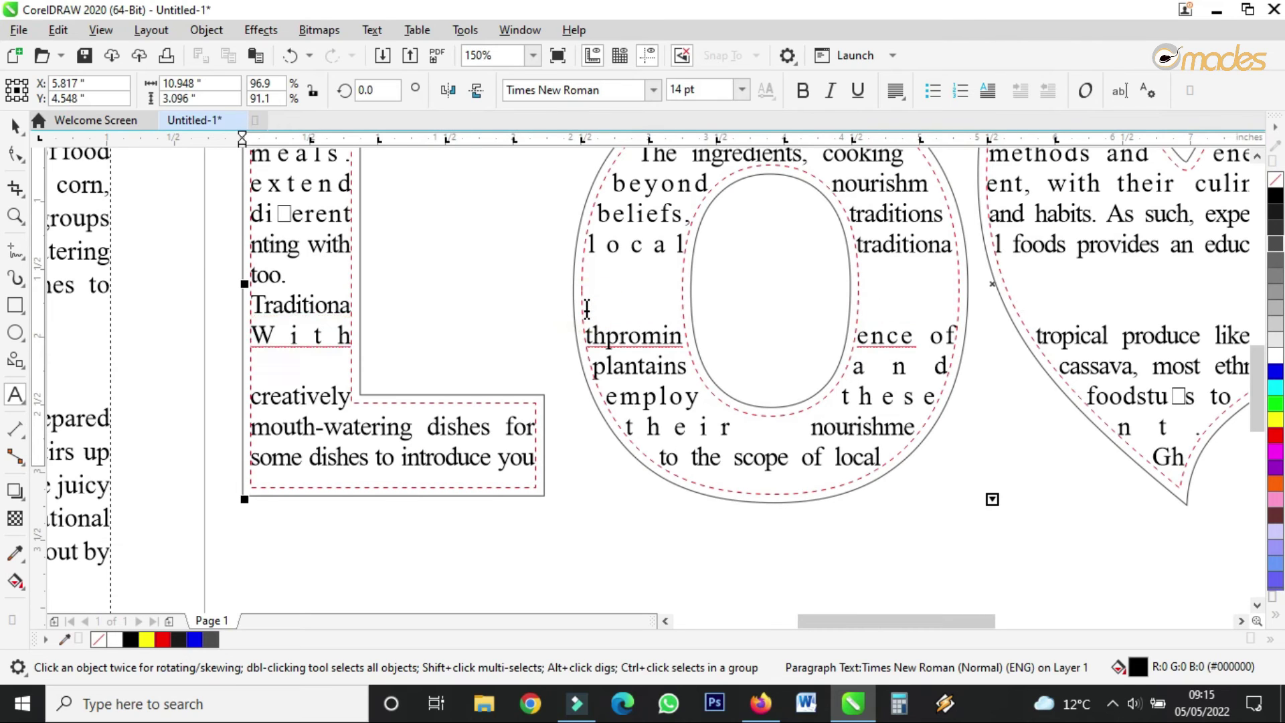
pyautogui.scroll(-2, 587, 309)
pyautogui.scroll(4, 902, 310)
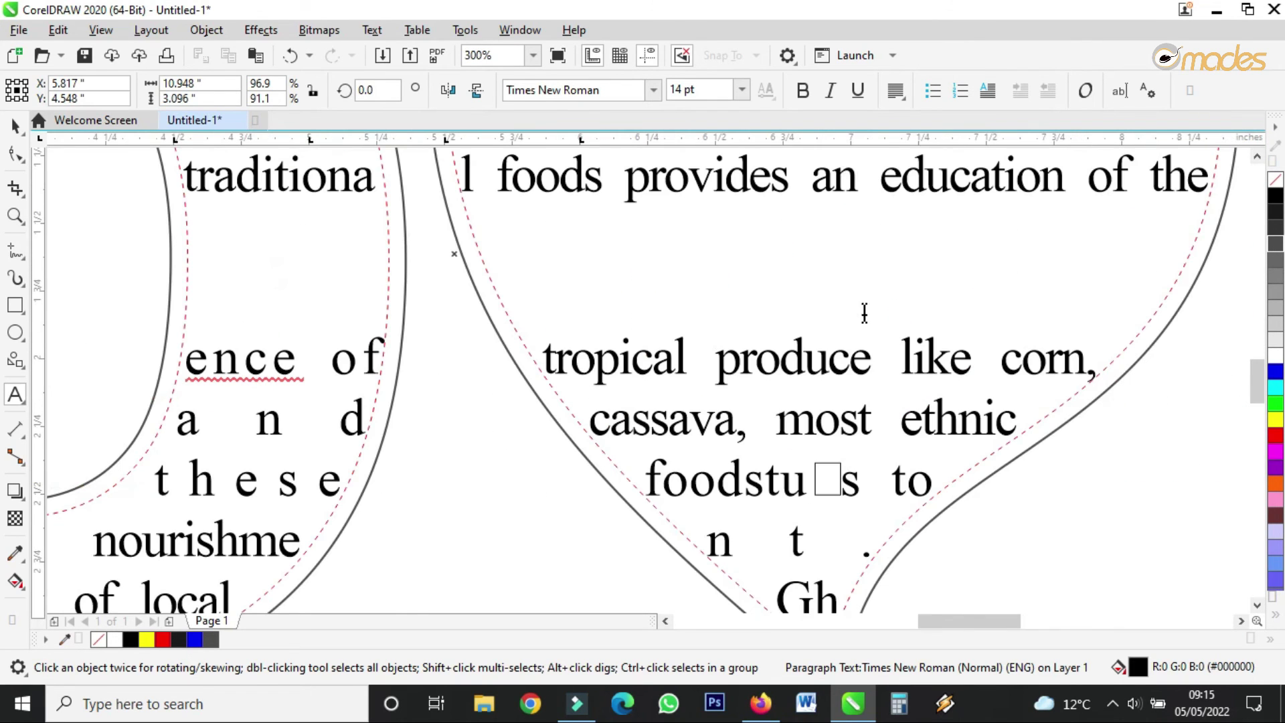
pyautogui.click(776, 308)
pyautogui.click(549, 348)
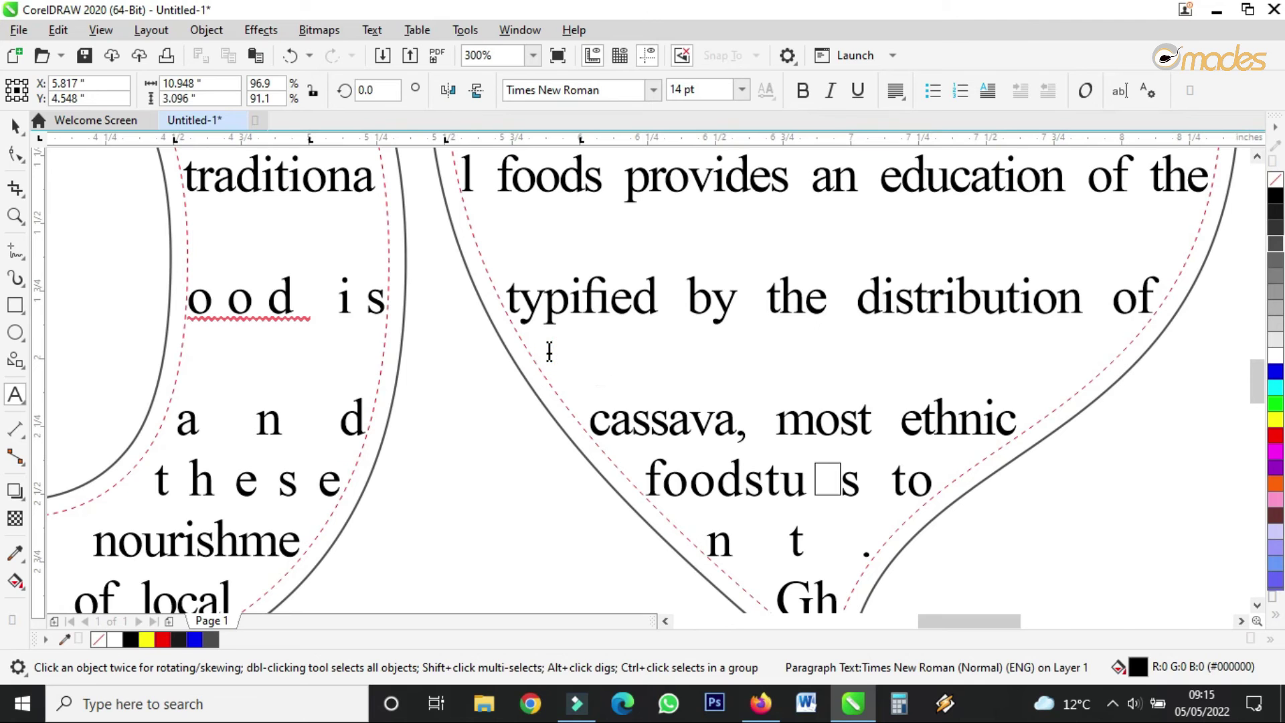
pyautogui.click(588, 419)
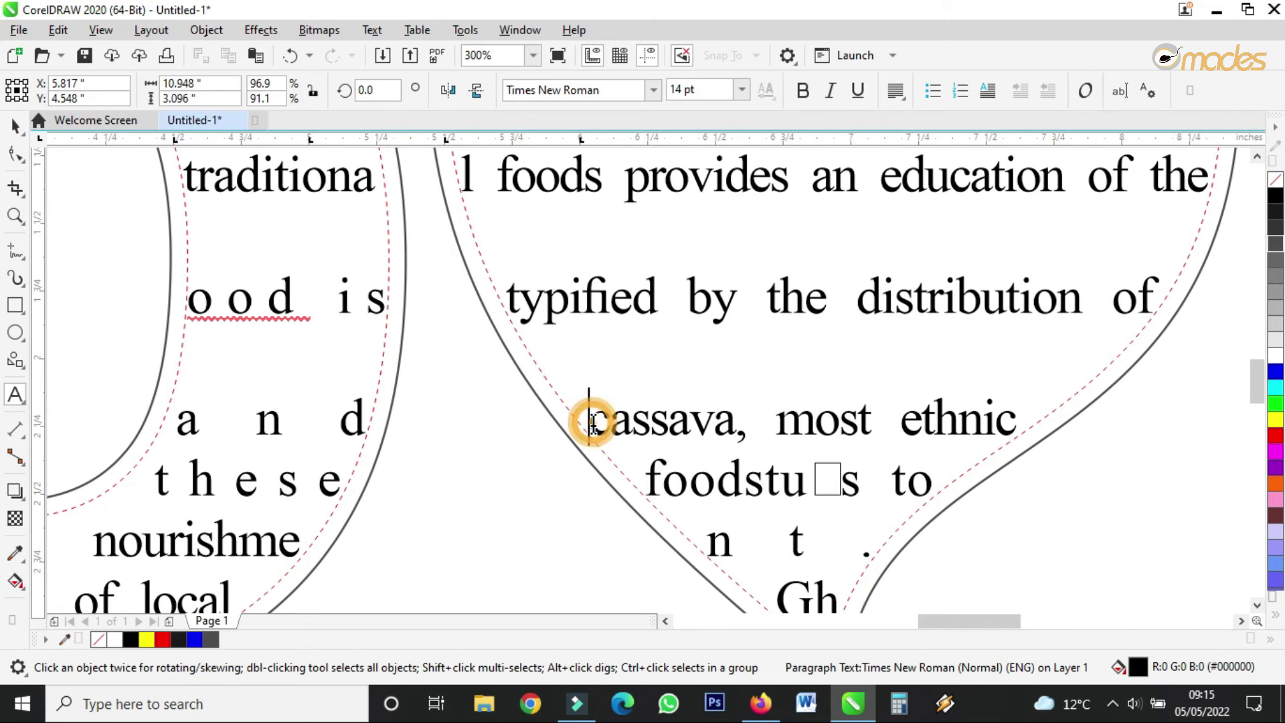
# Remove the gaps before "foodcrop" in the E and before "oftropical" in the heart.
pyautogui.scroll(-3, 577, 392)
pyautogui.scroll(3, 577, 391)
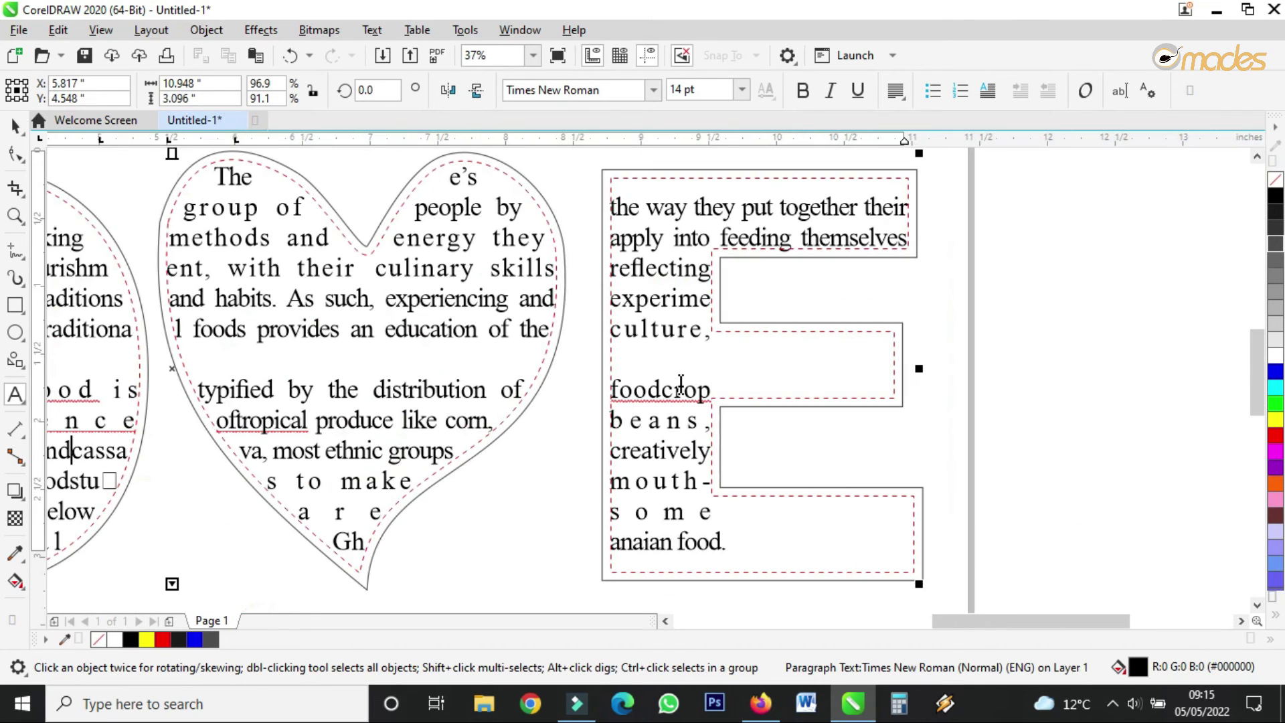
pyautogui.click(614, 388)
pyautogui.hotkey('ctrl', 'Delete')
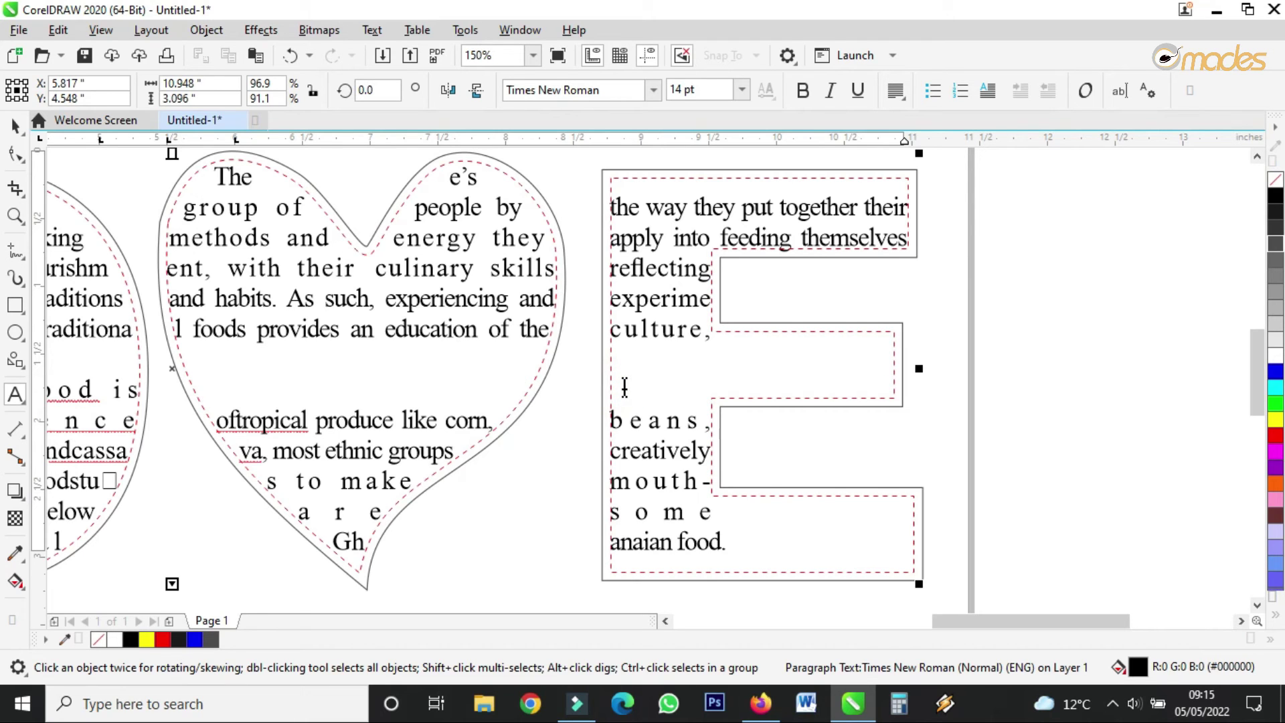
pyautogui.click(217, 410)
pyautogui.hotkey('ctrl', 'z')
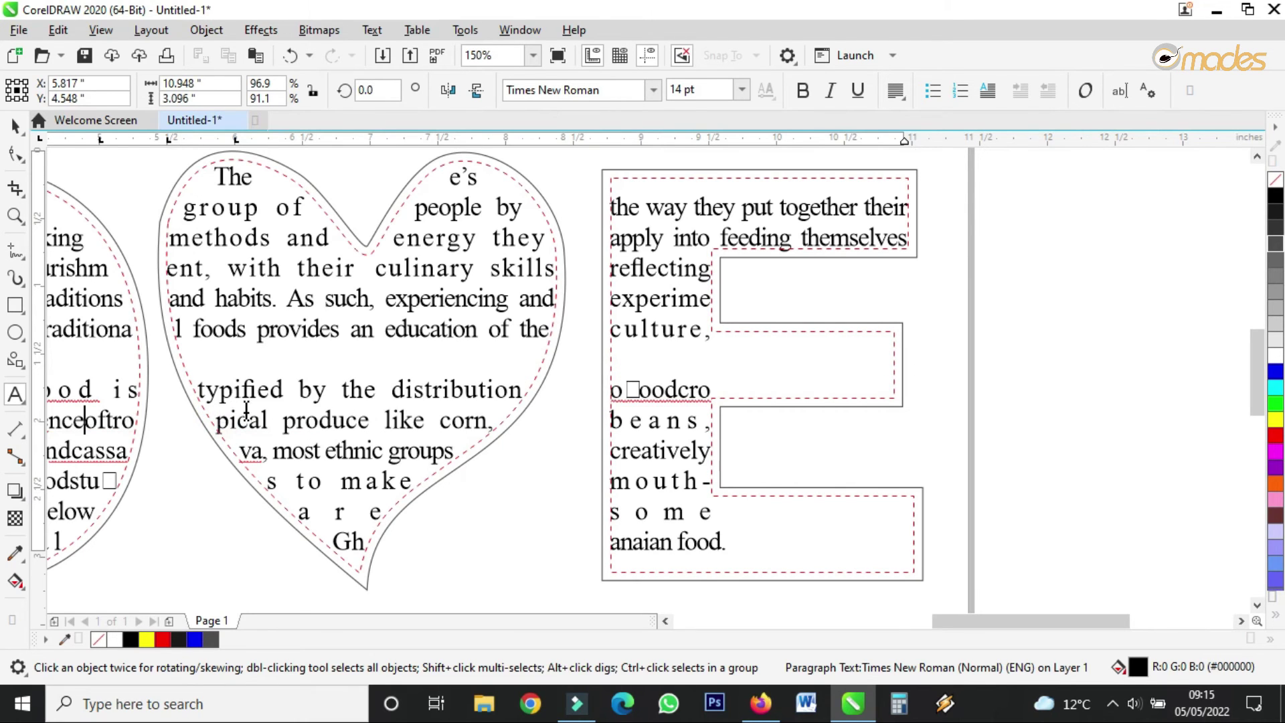
# Select the LOVE text with the Shape tool and tighten its line spacing.
pyautogui.scroll(-1, 553, 379)
pyautogui.scroll(-1, 553, 379)
pyautogui.scroll(1, 544, 383)
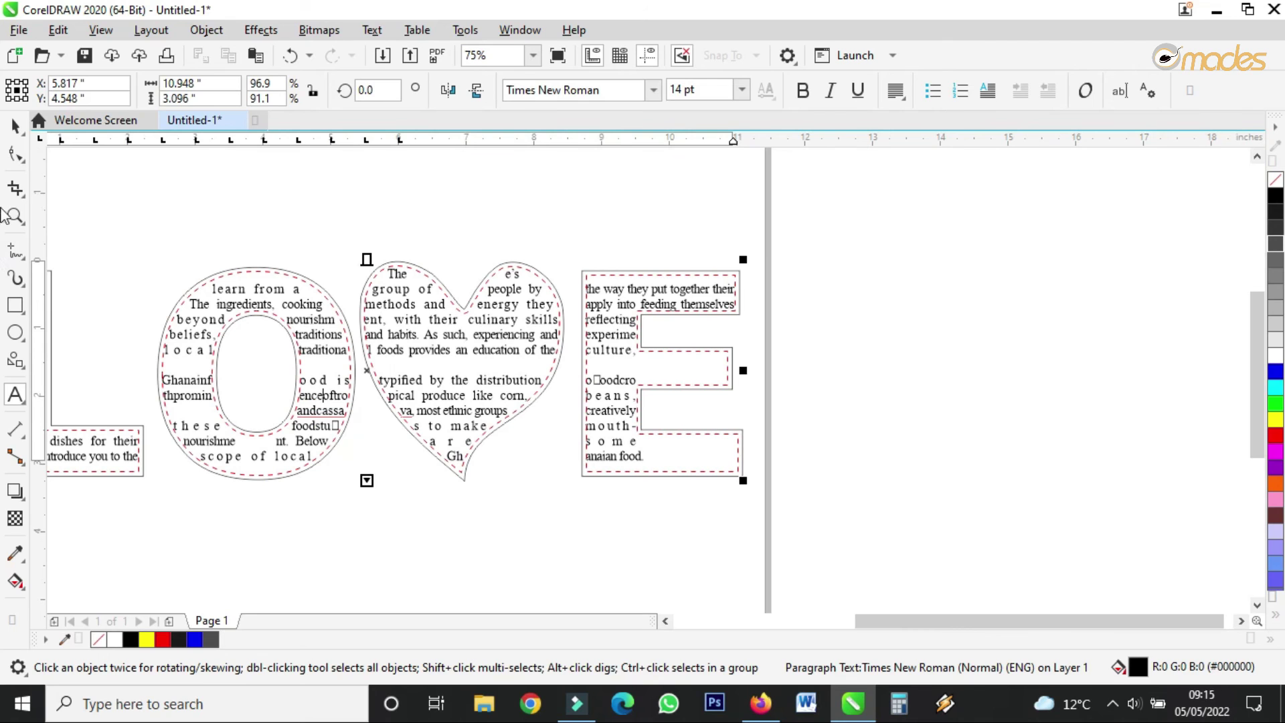
pyautogui.click(16, 129)
pyautogui.scroll(4, 676, 312)
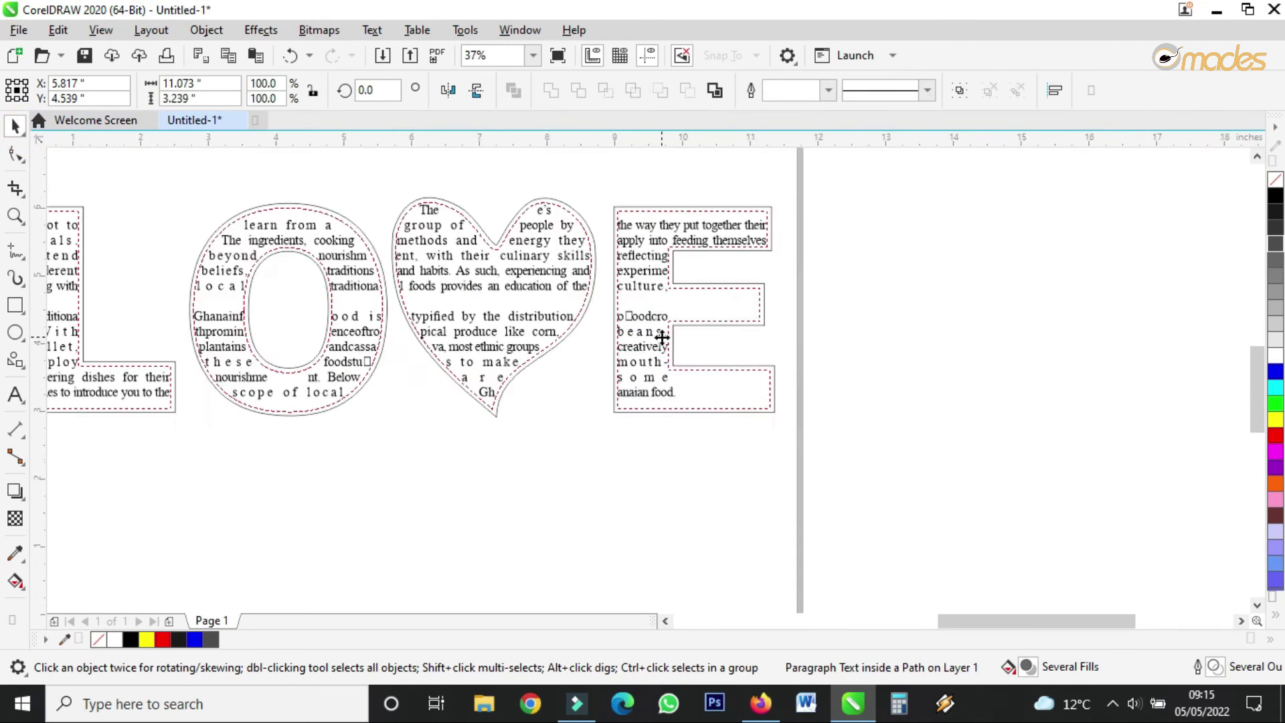
pyautogui.click(15, 154)
pyautogui.scroll(-2, 691, 457)
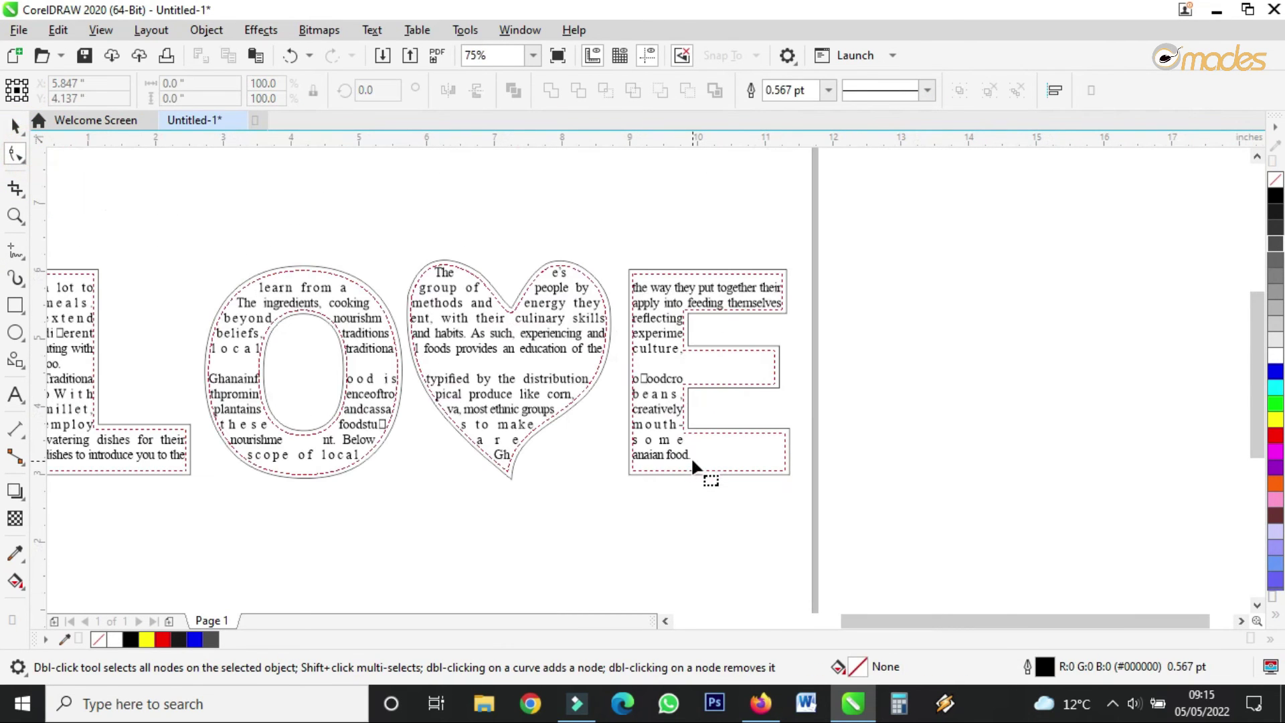
pyautogui.click(677, 455)
pyautogui.scroll(-3, 740, 464)
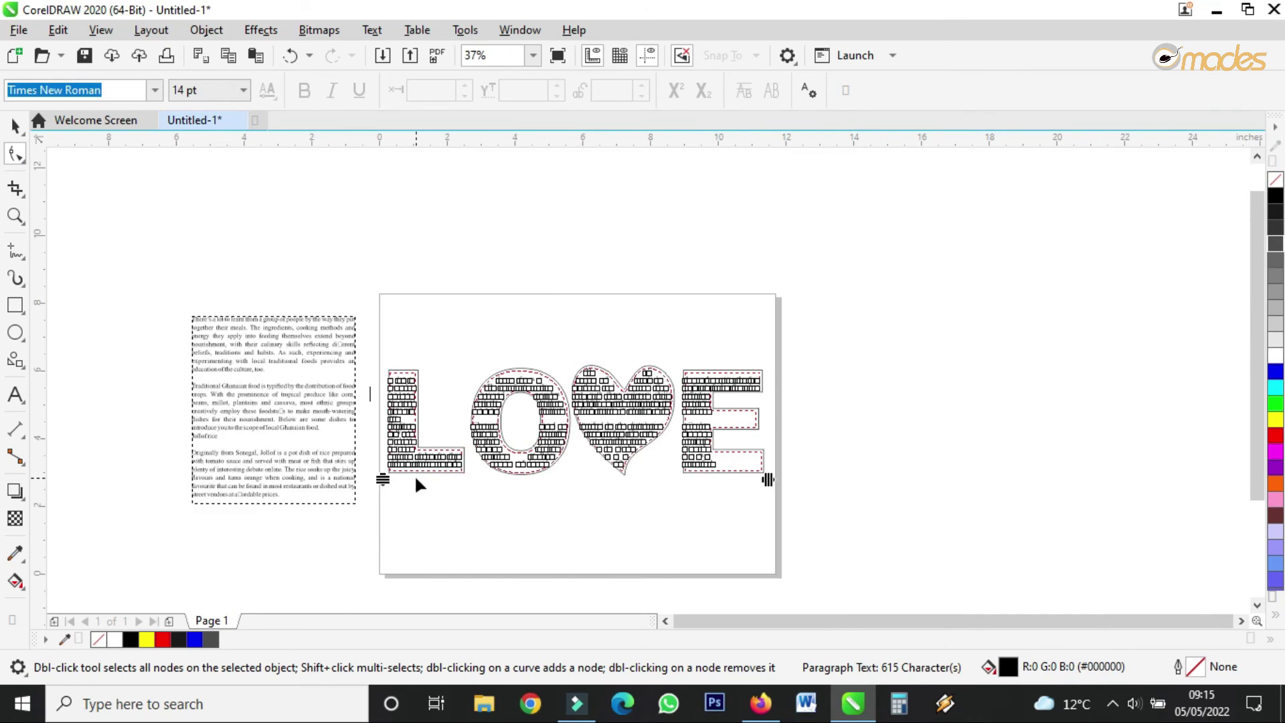
pyautogui.scroll(5, 402, 481)
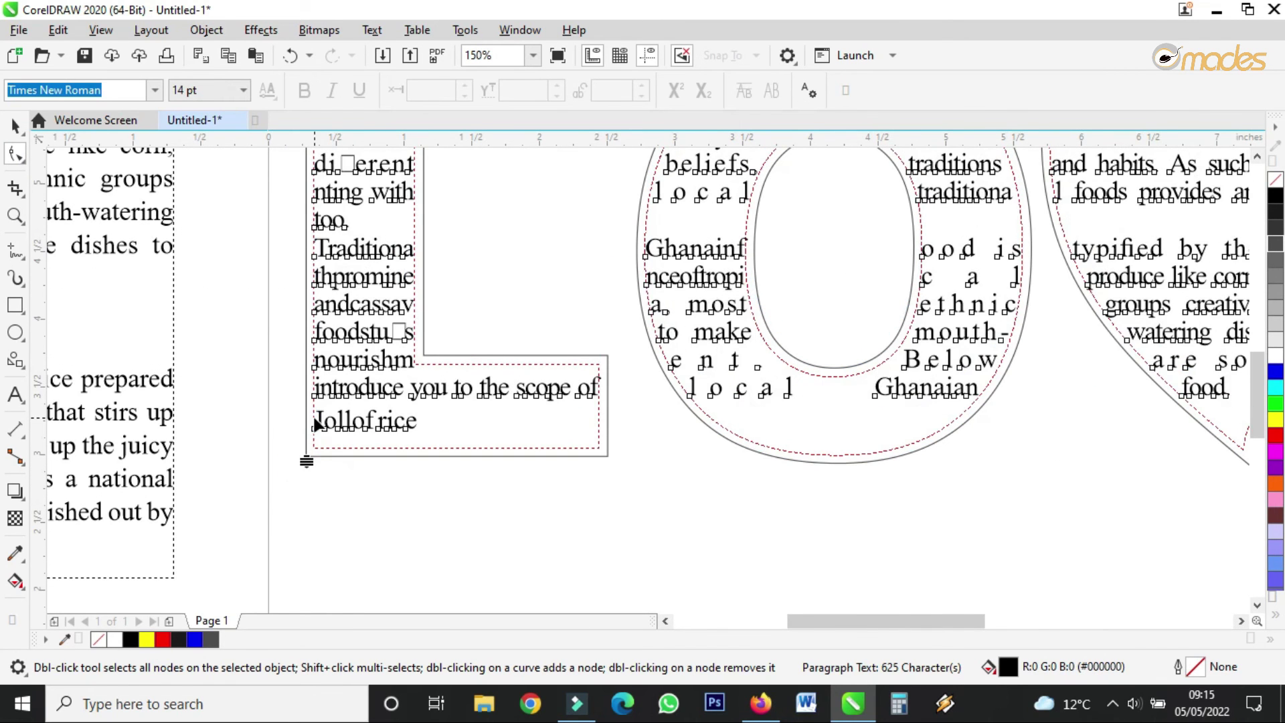
pyautogui.scroll(-3, 366, 428)
pyautogui.scroll(1, 573, 397)
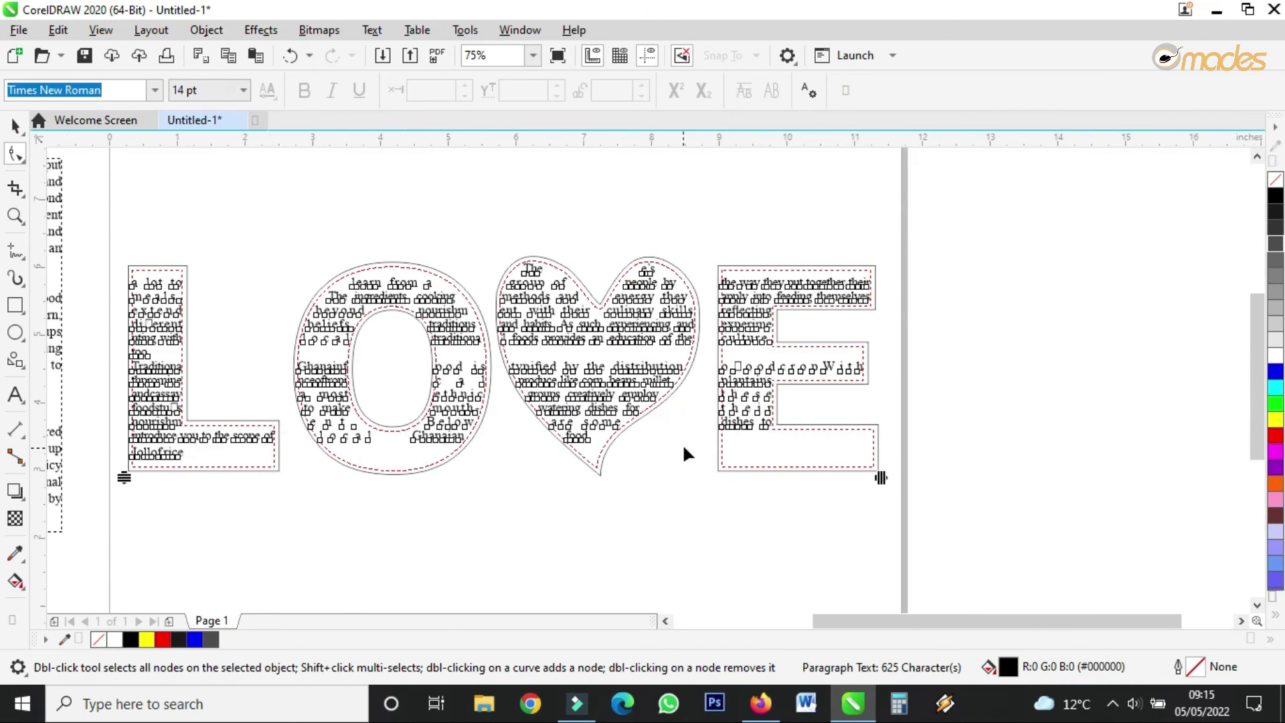
# Paste the copied paragraph text after "dishes to" in the E to fill the remaining space.
pyautogui.click(12, 123)
pyautogui.scroll(1, 777, 445)
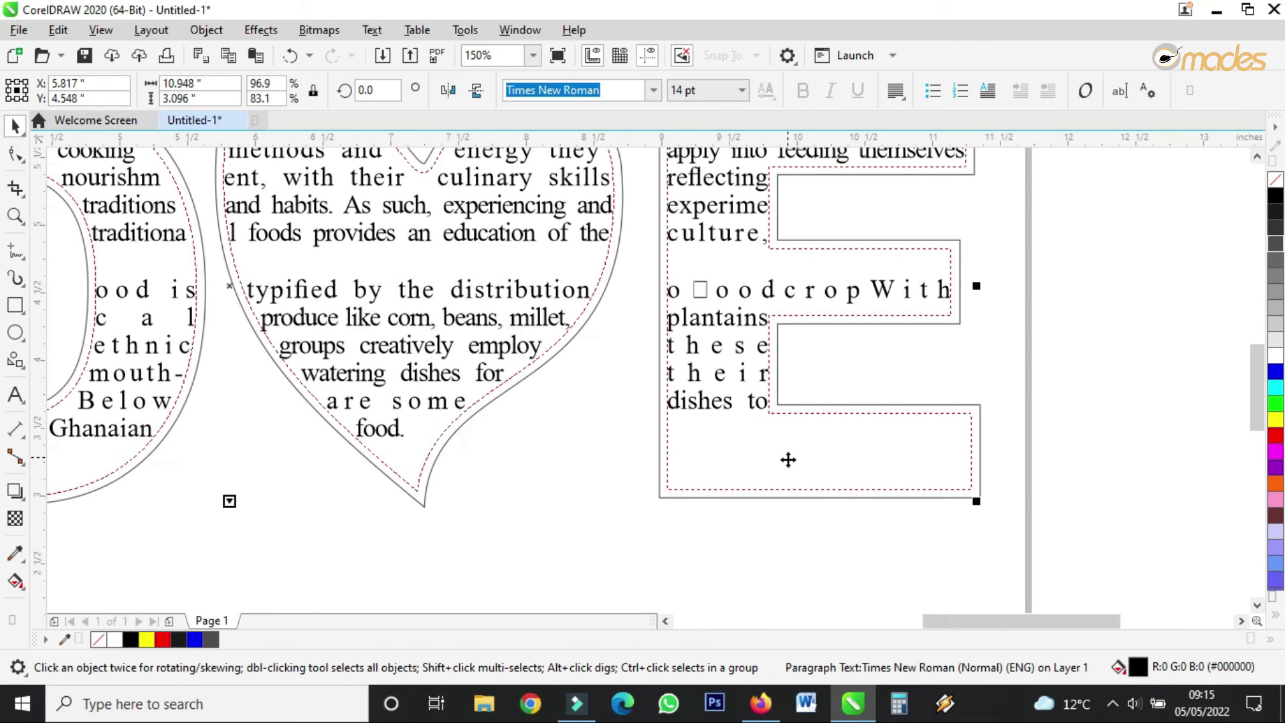
pyautogui.click(785, 462)
pyautogui.click(794, 444)
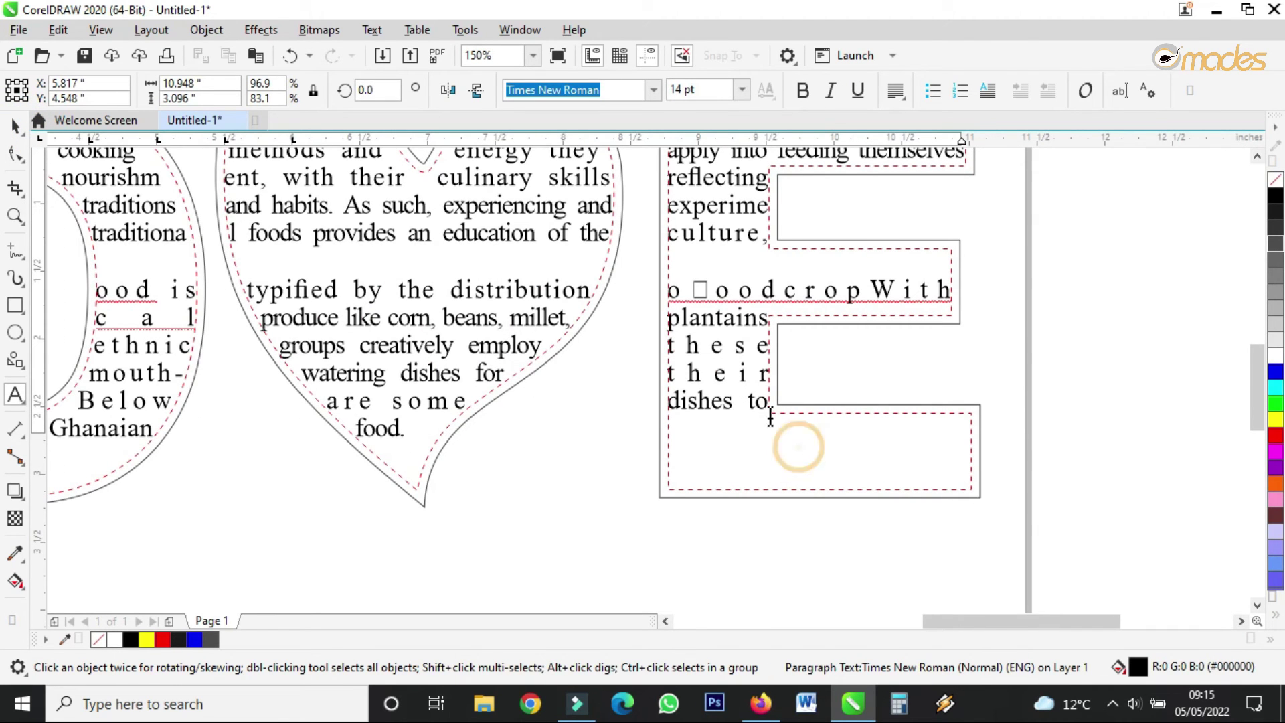
pyautogui.click(764, 405)
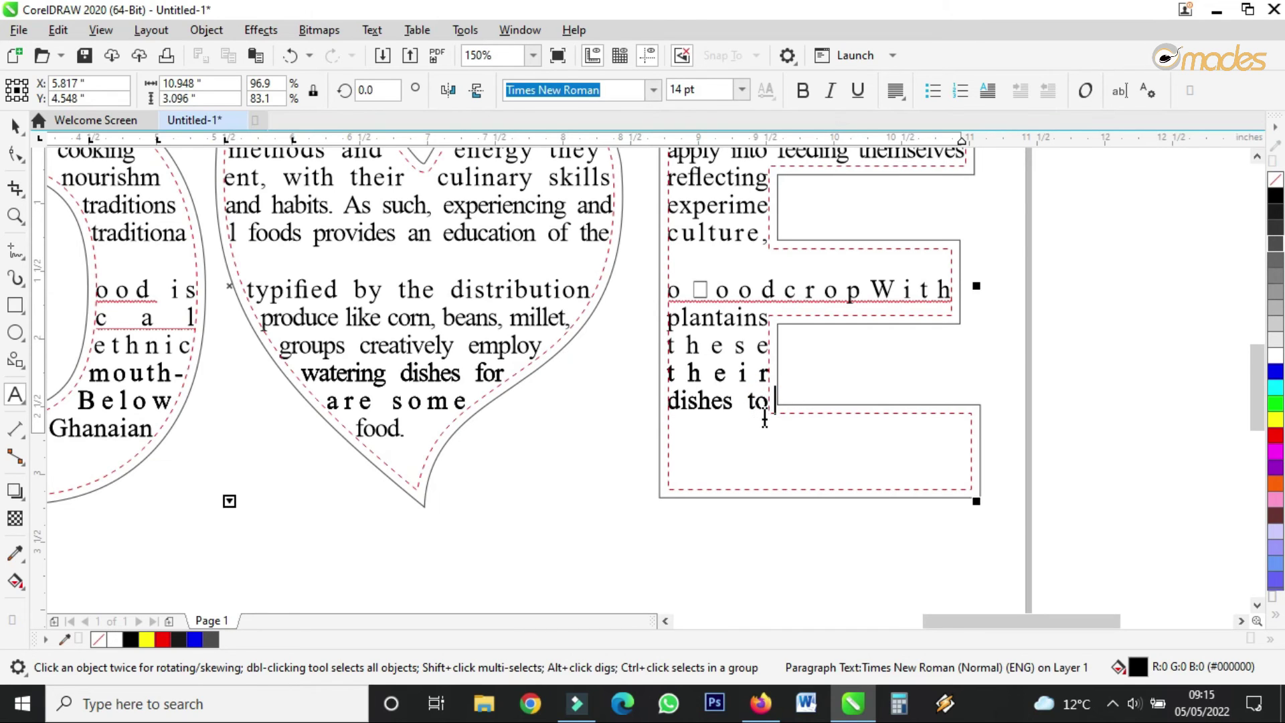
pyautogui.rightClick(765, 405)
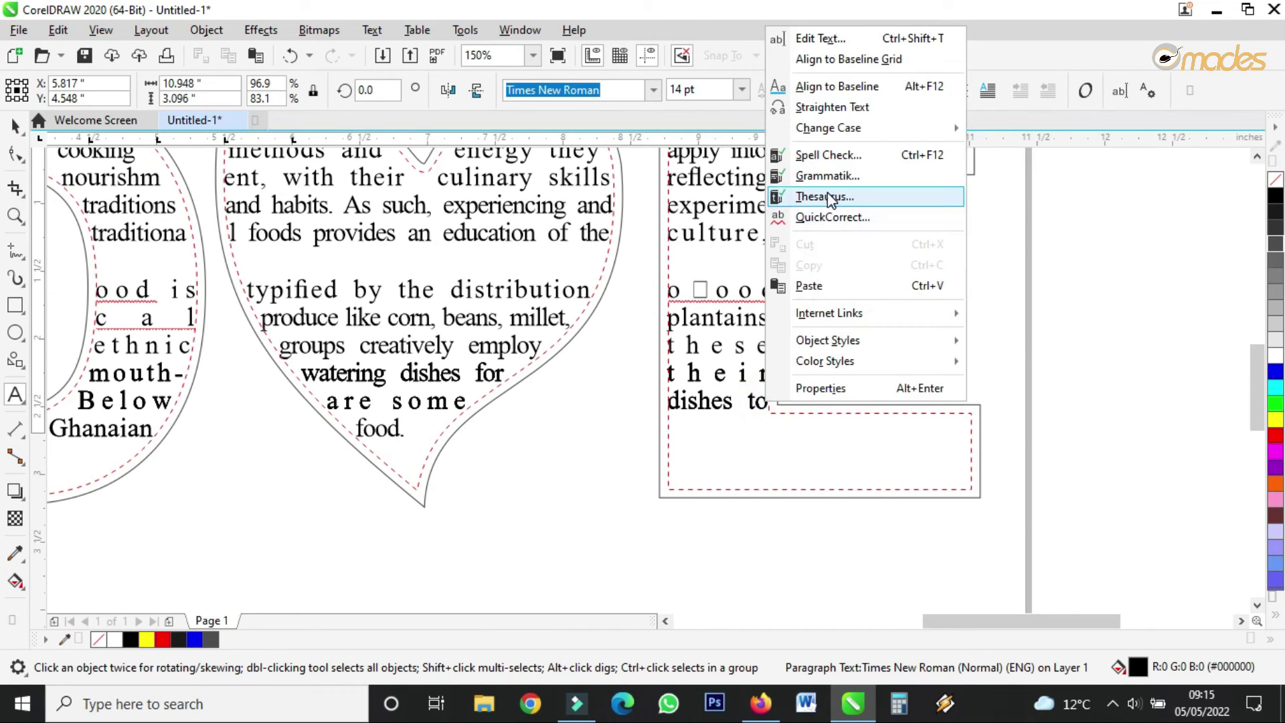
pyautogui.click(808, 287)
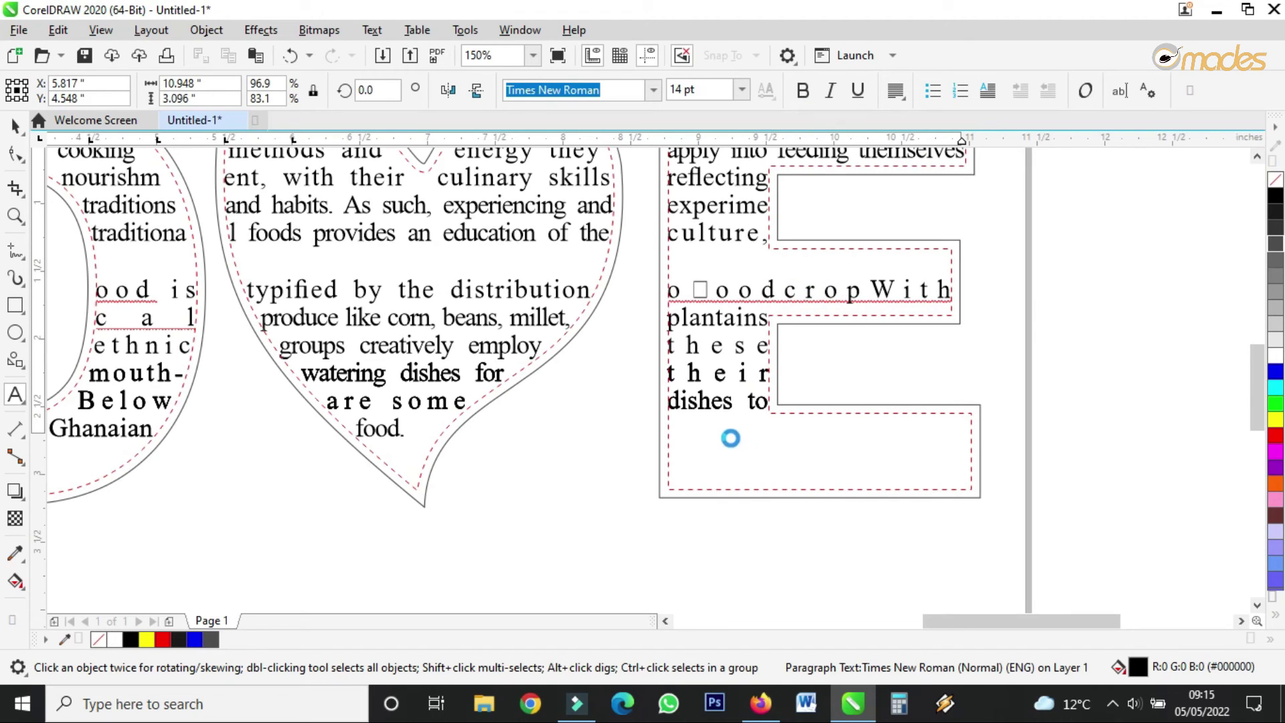
# Close the breaks before the "oodcropWith" line in the E and before "groups" in the heart.
pyautogui.click(670, 290)
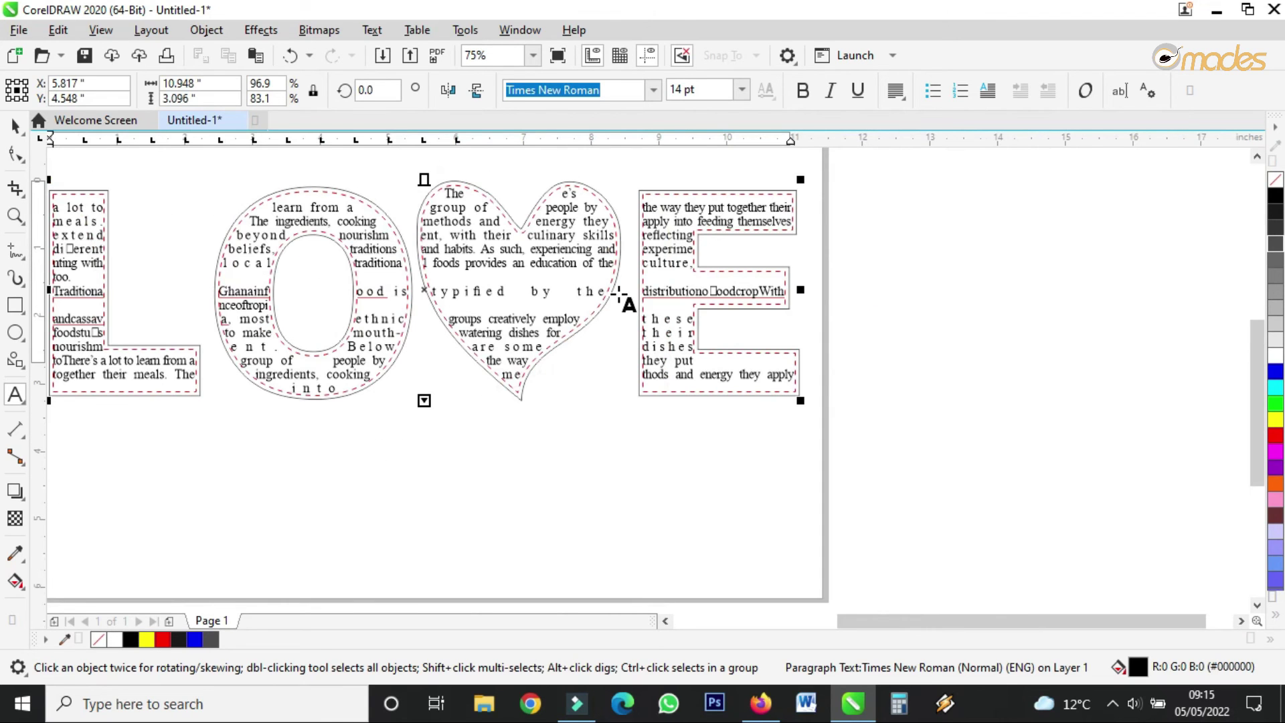
pyautogui.press('F3')
pyautogui.scroll(1, 445, 299)
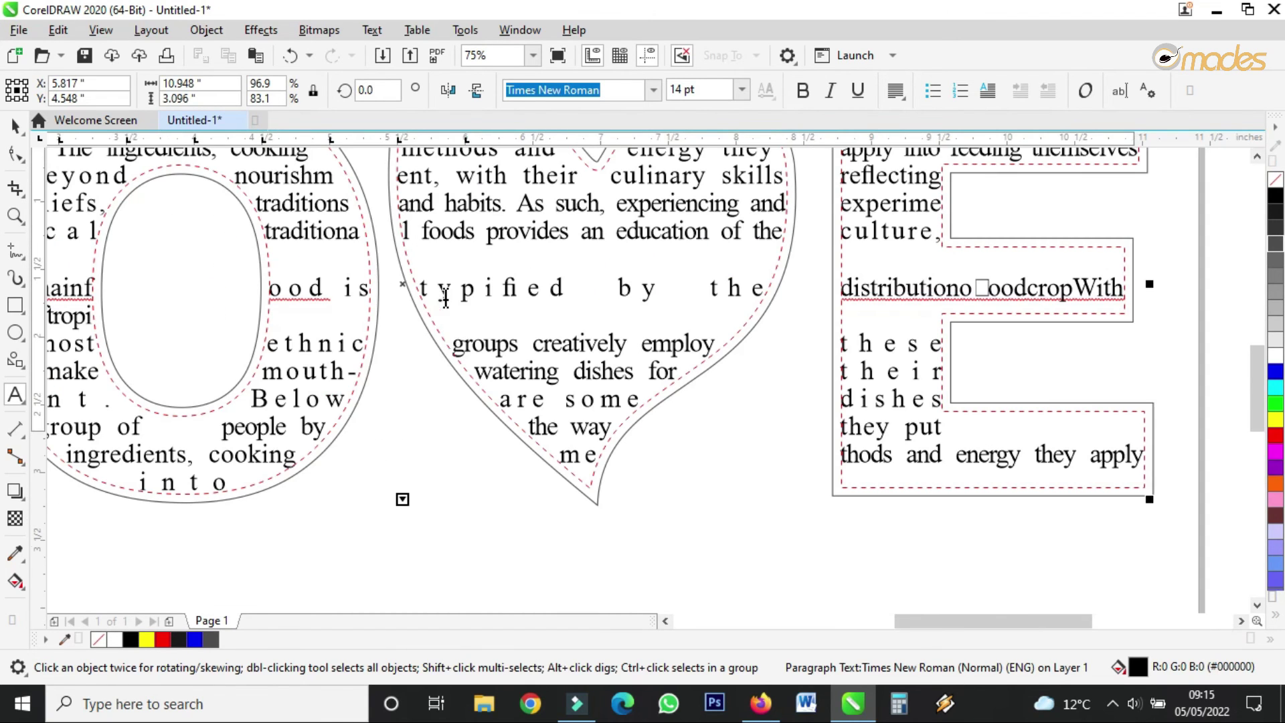
pyautogui.click(453, 345)
pyautogui.press('F3')
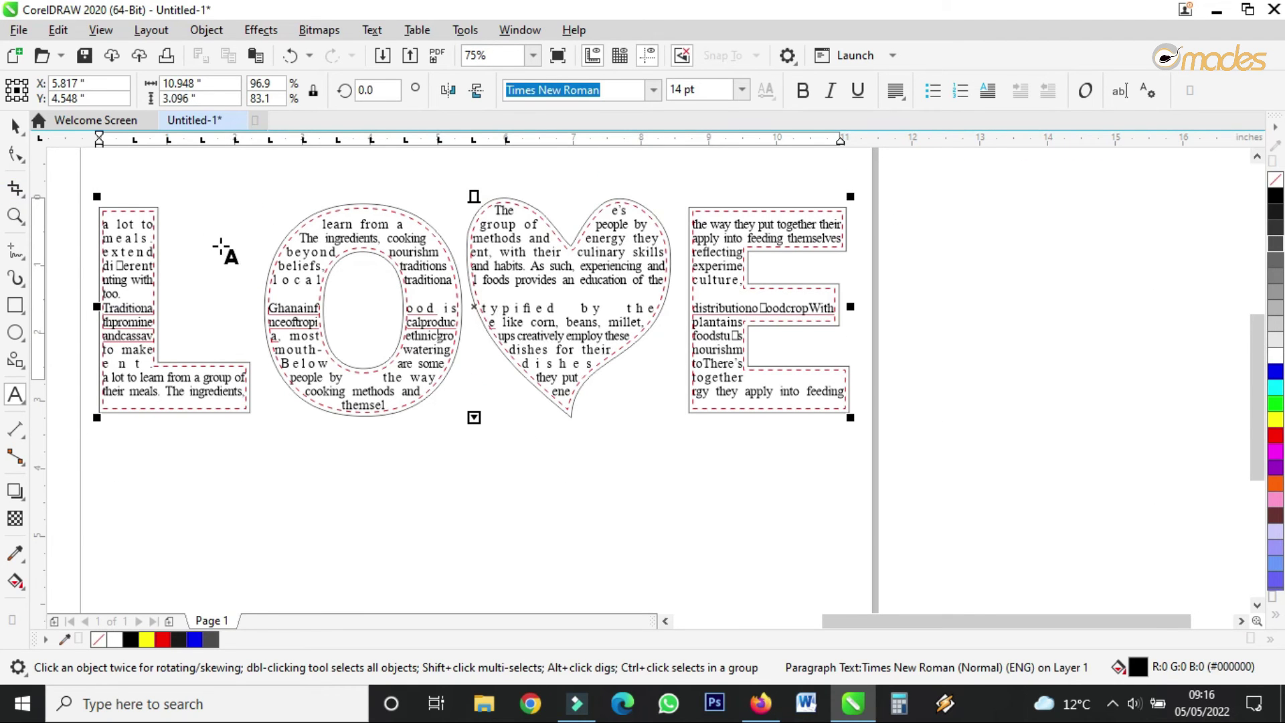
# Select the LOVE text with the Shape tool and reduce its line spacing and character spacing.
pyautogui.click(14, 155)
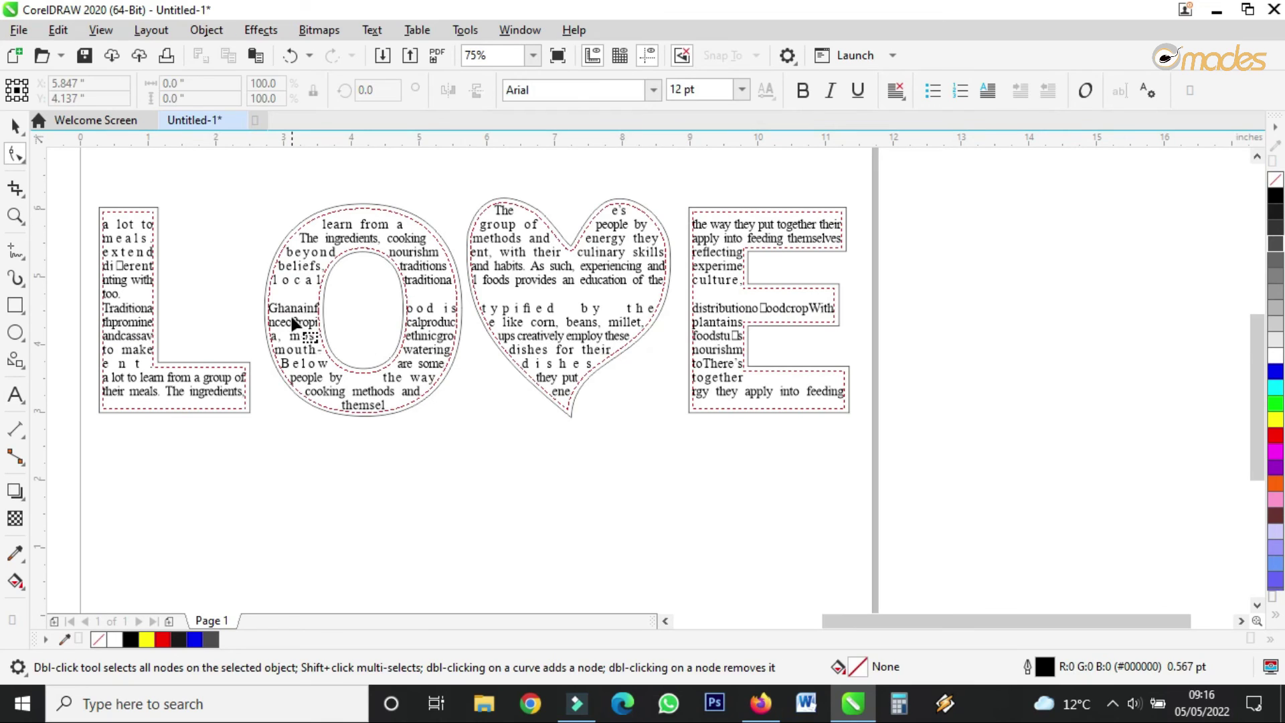
pyautogui.moveTo(92, 422); pyautogui.dragTo(92, 395)
pyautogui.moveTo(845, 409); pyautogui.dragTo(822, 416)
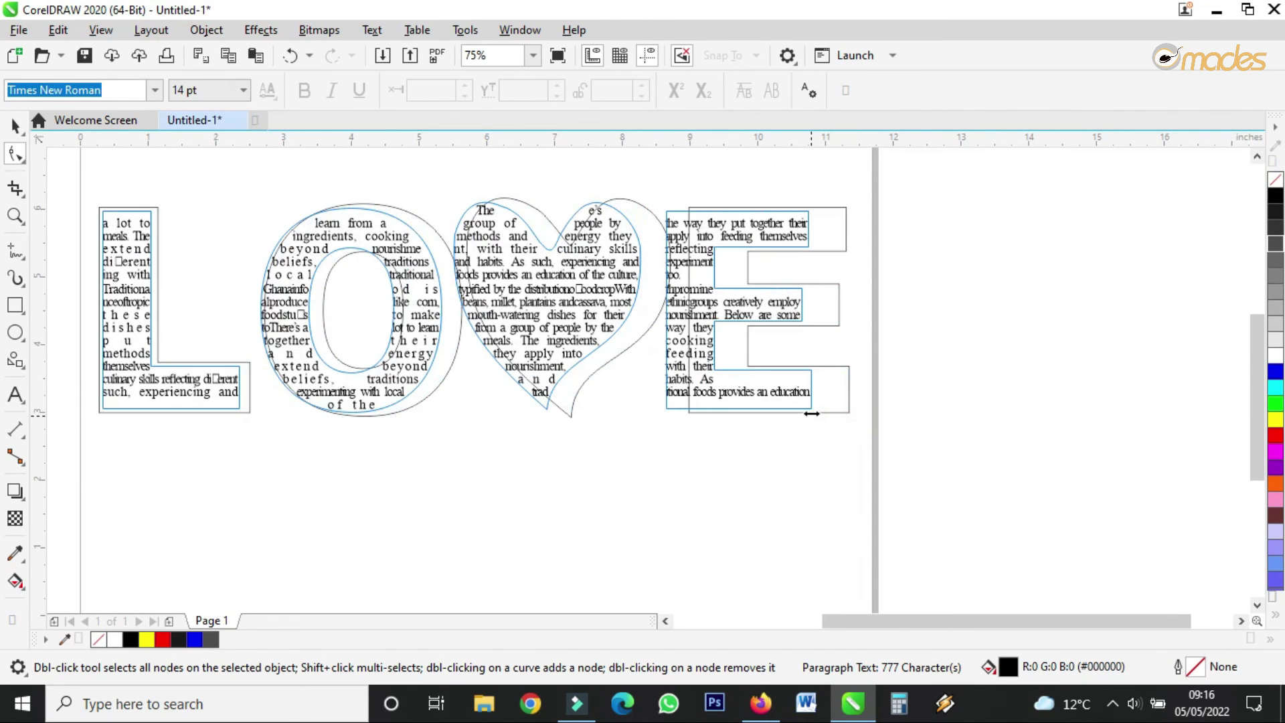
pyautogui.scroll(2, 730, 418)
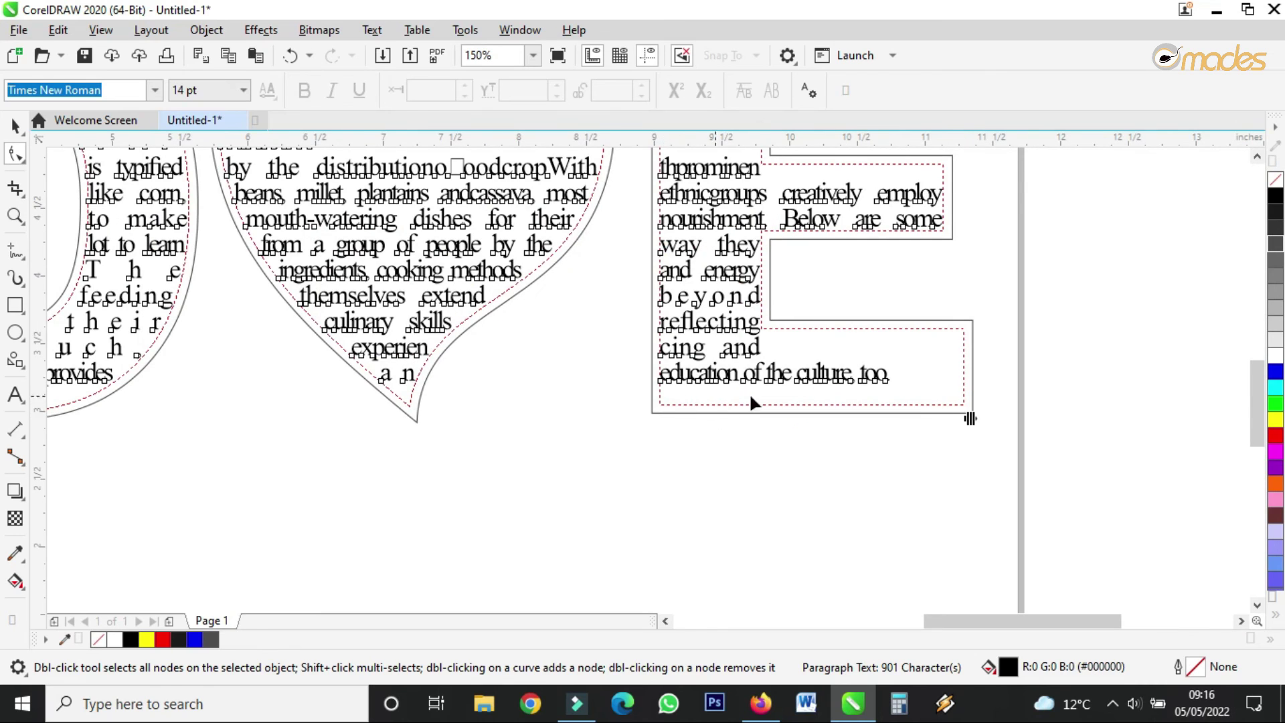
pyautogui.moveTo(971, 418); pyautogui.dragTo(981, 426)
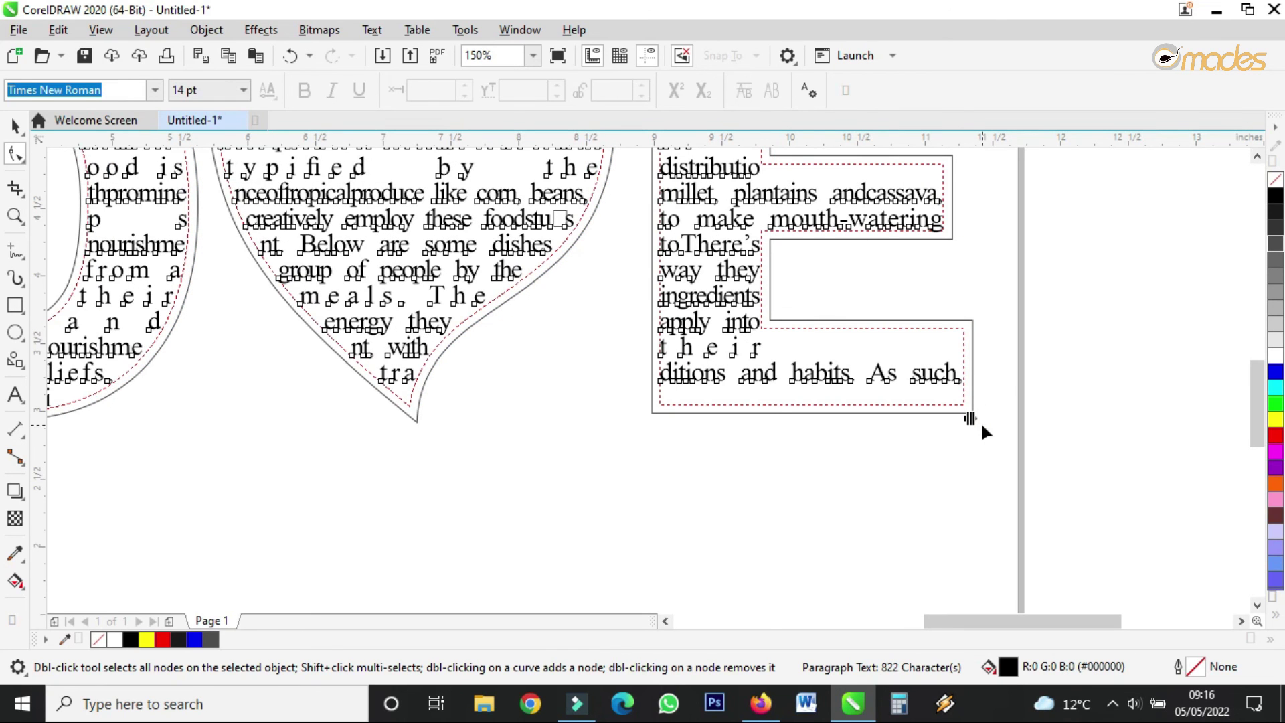
# Tighten the line spacing of the LOVE text slightly further.
pyautogui.scroll(-3, 402, 396)
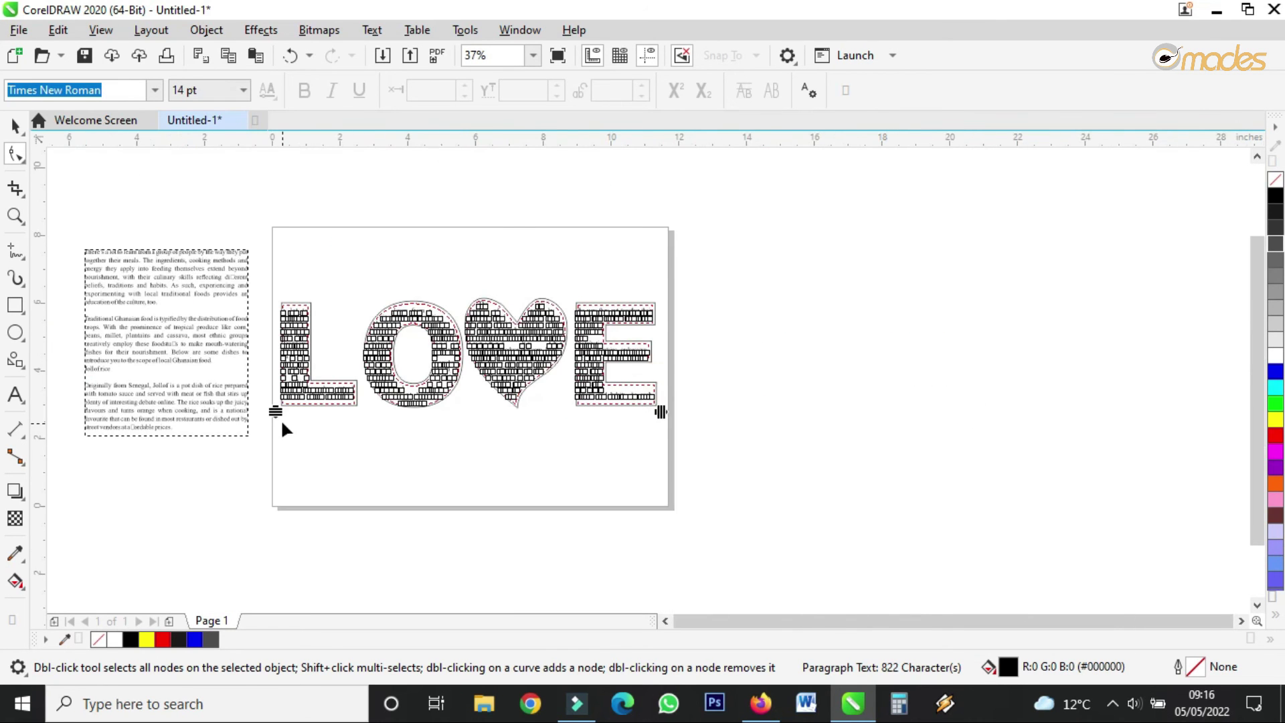
pyautogui.scroll(3, 280, 418)
pyautogui.moveTo(278, 359); pyautogui.dragTo(236, 328)
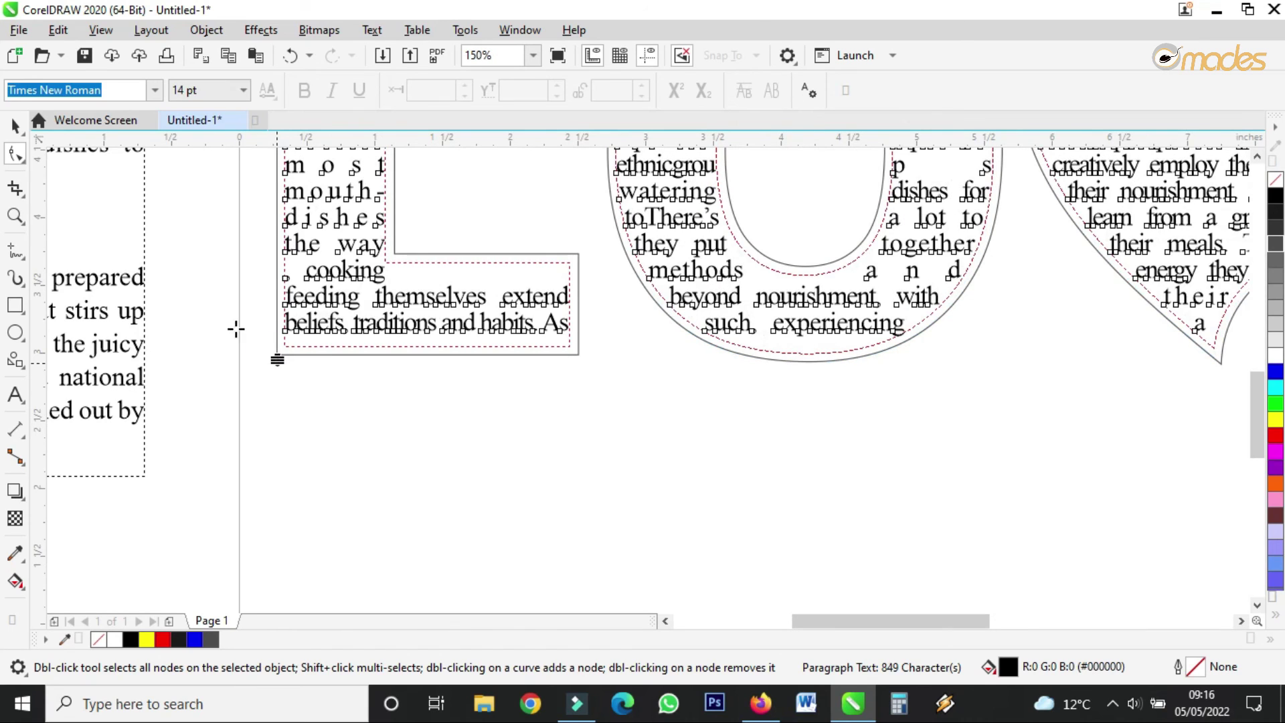
# Move the source paragraph text block farther away from the page and deselect it.
pyautogui.click(14, 125)
pyautogui.scroll(-3, 488, 338)
pyautogui.click(321, 259)
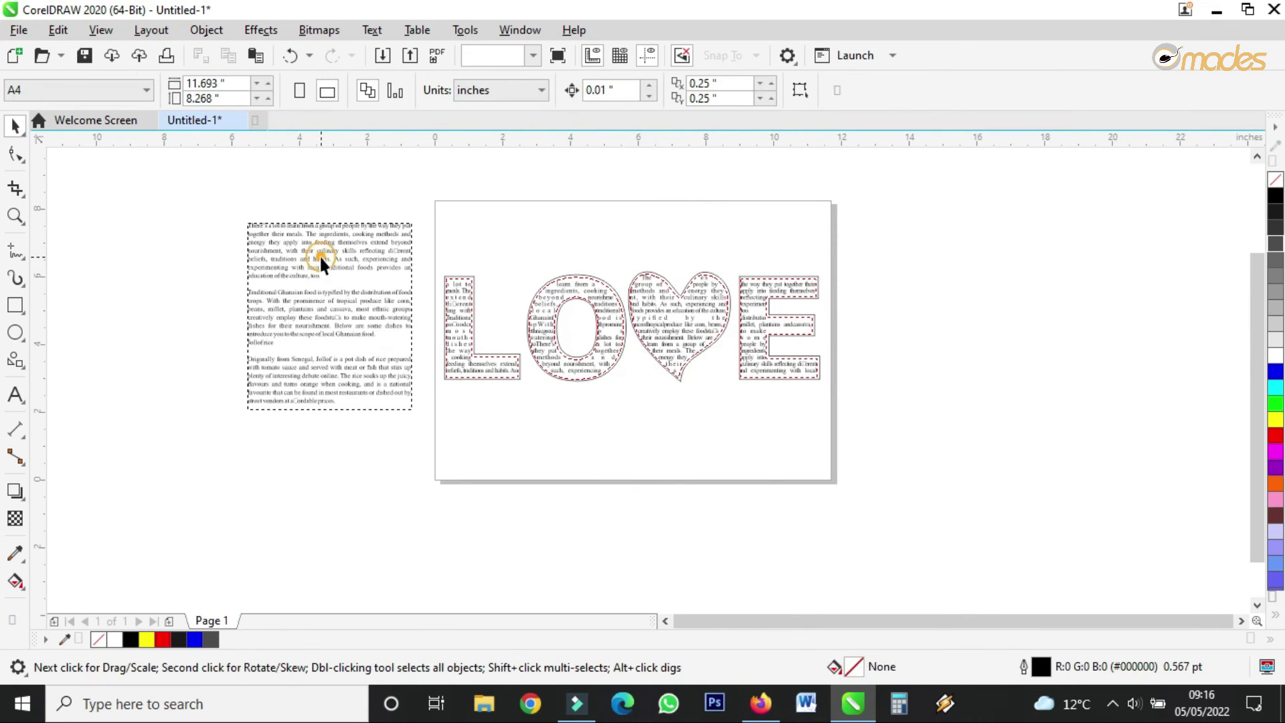
pyautogui.moveTo(370, 301); pyautogui.dragTo(114, 275)
pyautogui.click(623, 389)
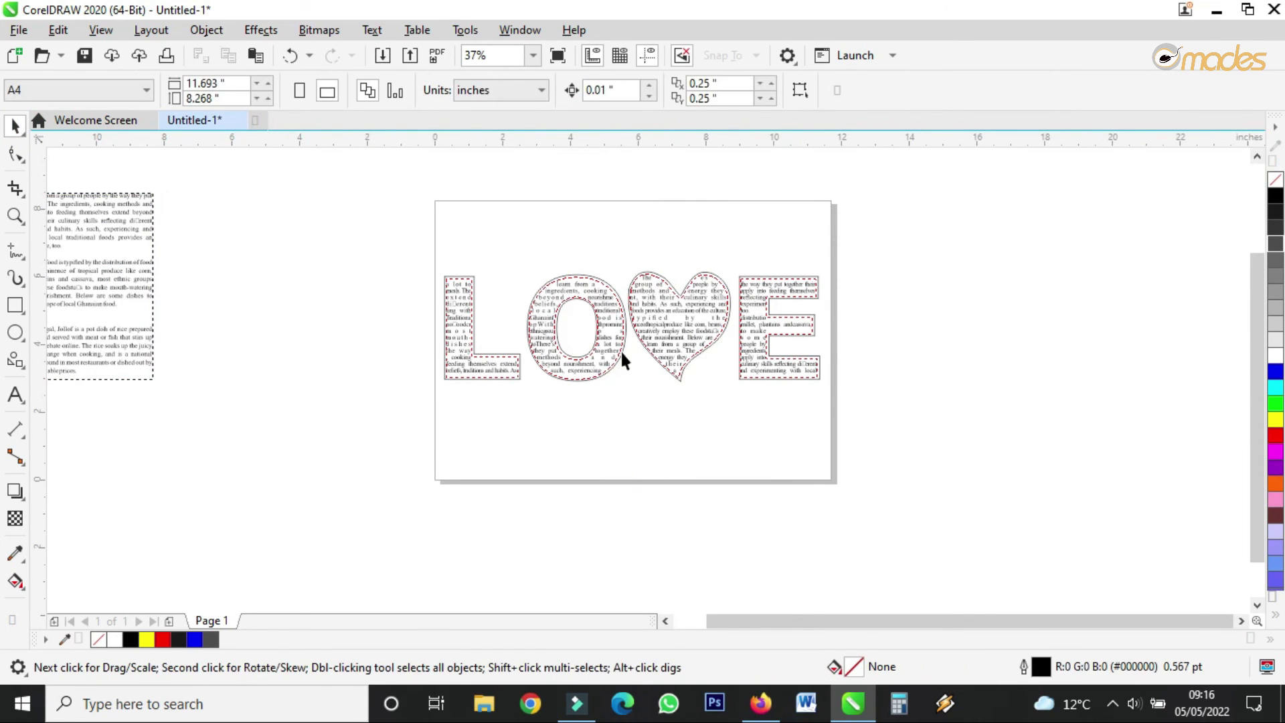
# Zoom in on the LOVE artwork and check it in full-screen preview.
pyautogui.scroll(2, 622, 361)
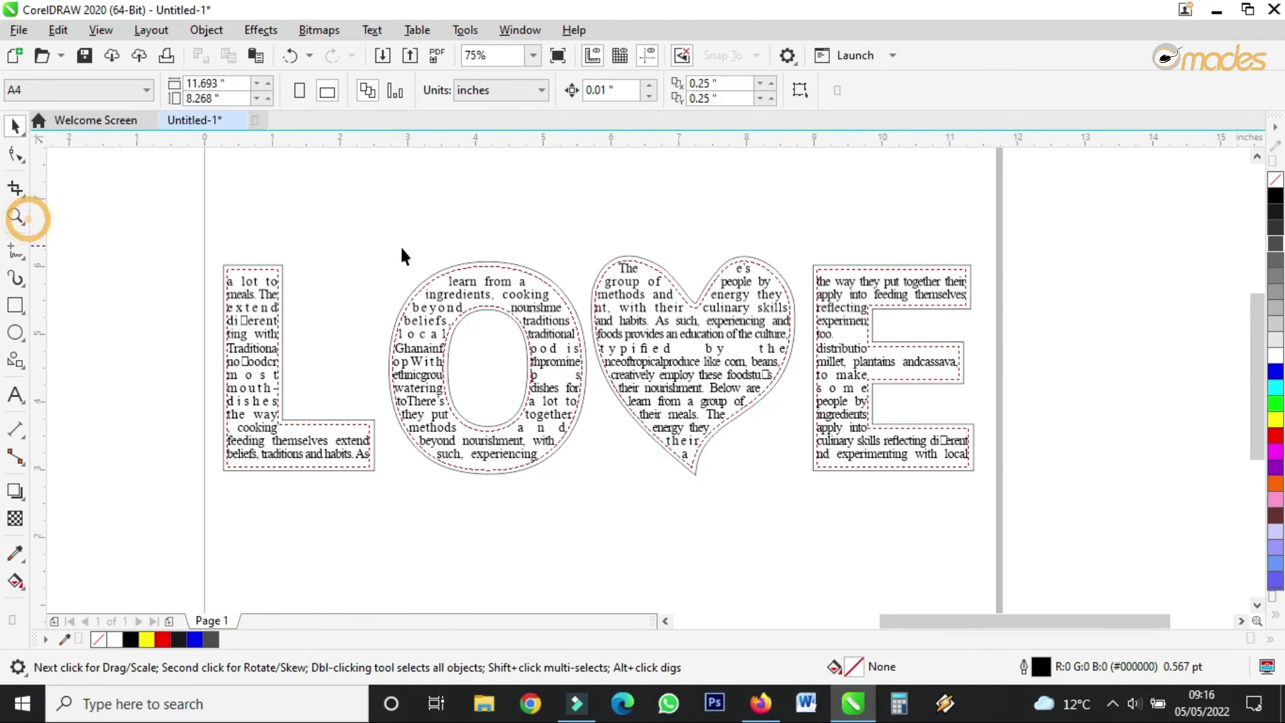
pyautogui.scroll(-2, 324, 258)
pyautogui.click(15, 216)
pyautogui.moveTo(279, 219); pyautogui.dragTo(789, 428)
pyautogui.click(560, 56)
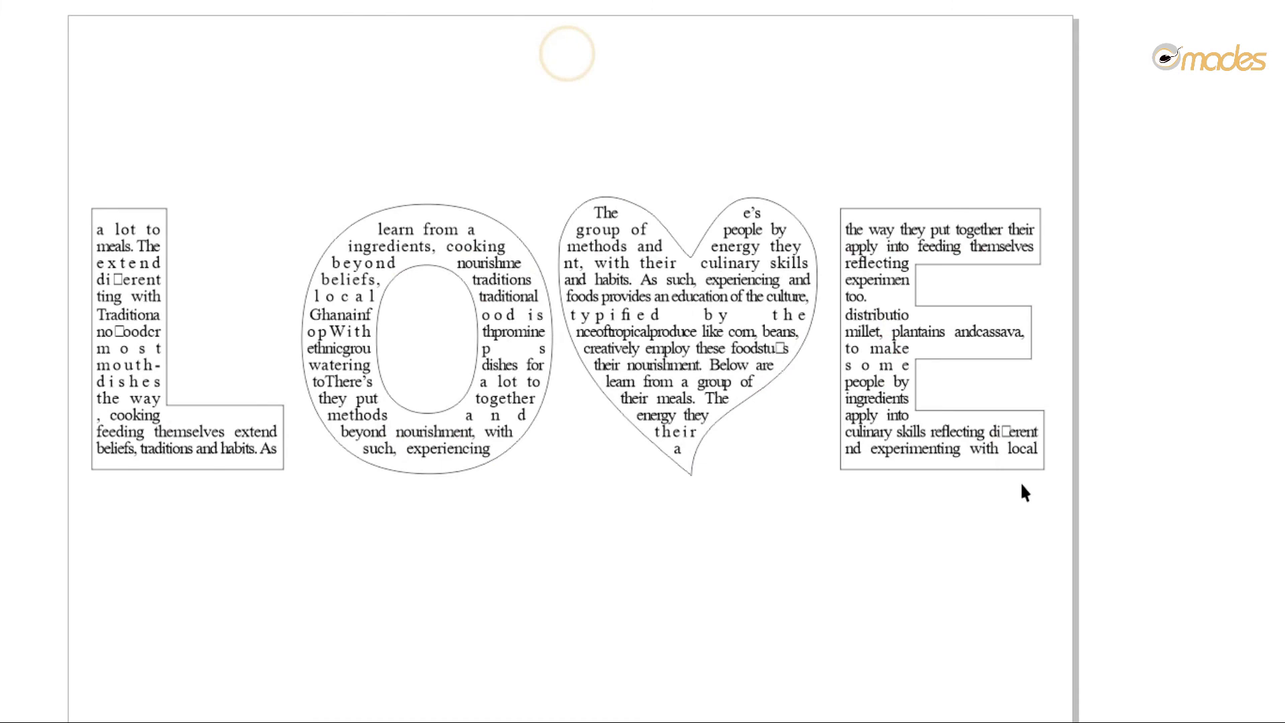
pyautogui.click(158, 173)
# Select the LOVE shape's curve, remove its outline colour and deselect it.
pyautogui.click(15, 125)
pyautogui.scroll(3, 194, 253)
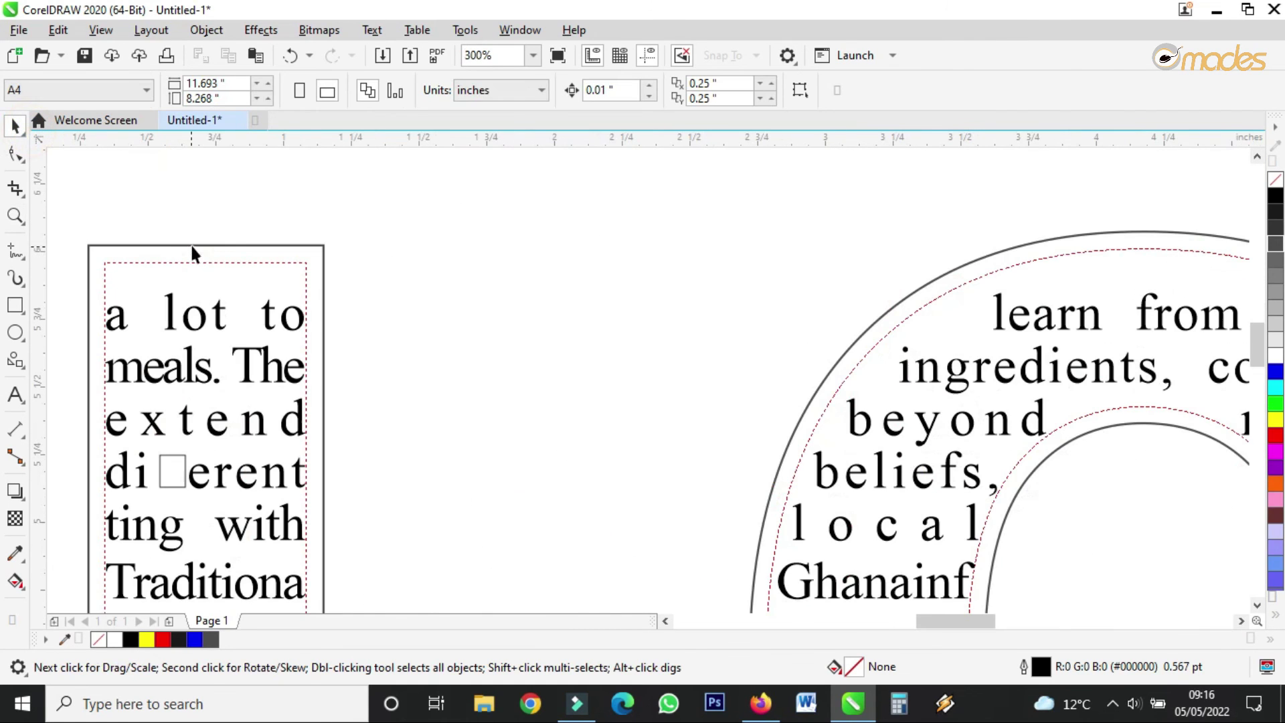
pyautogui.click(241, 246)
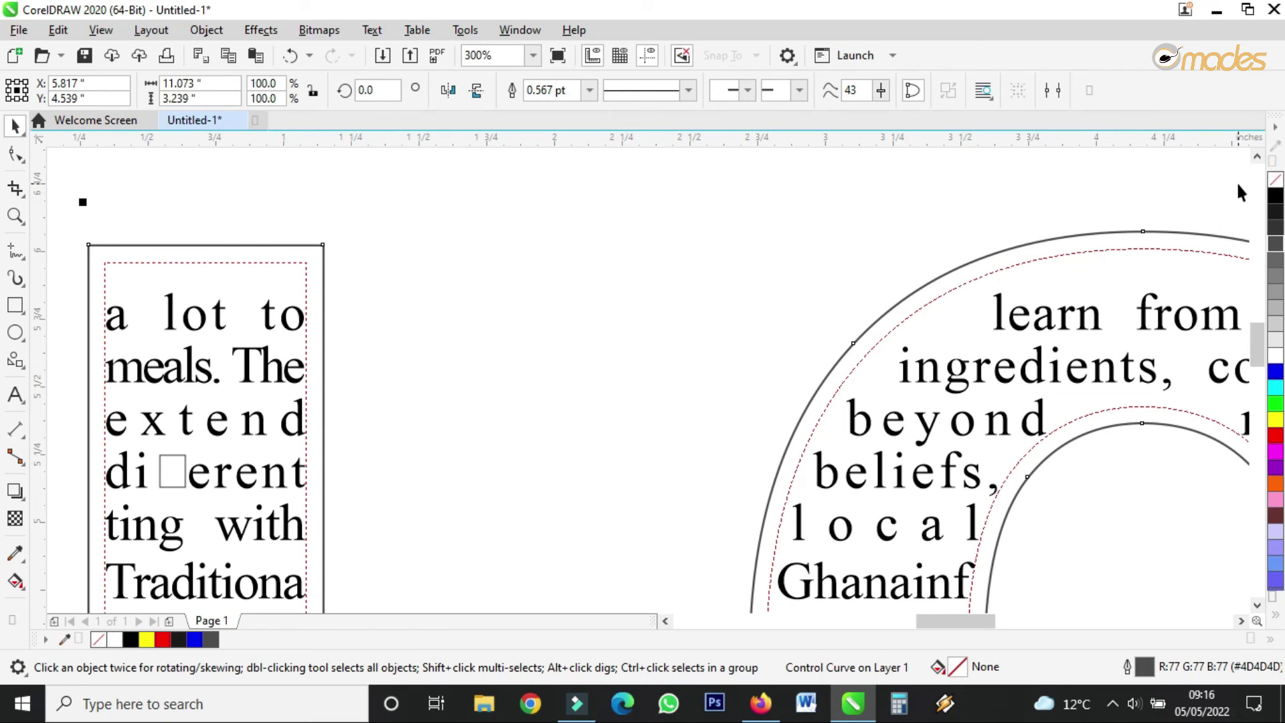
pyautogui.rightClick(1276, 182)
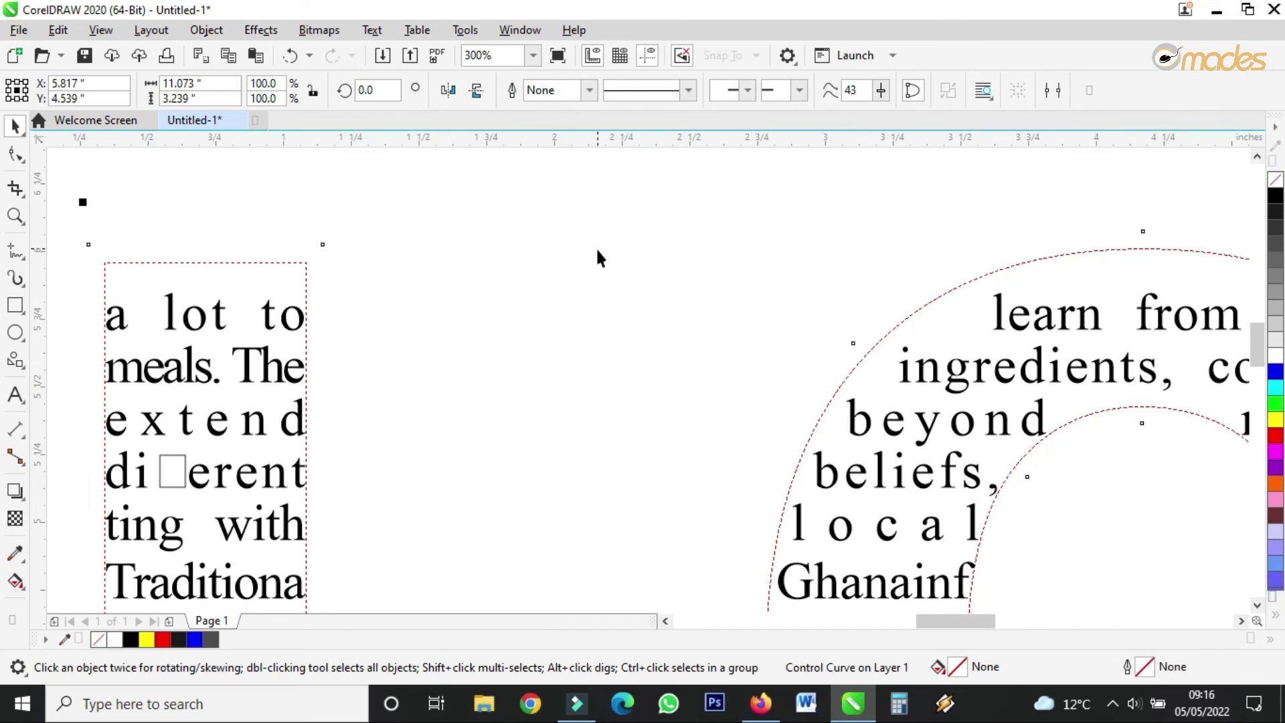
pyautogui.scroll(-4, 676, 281)
pyautogui.click(983, 476)
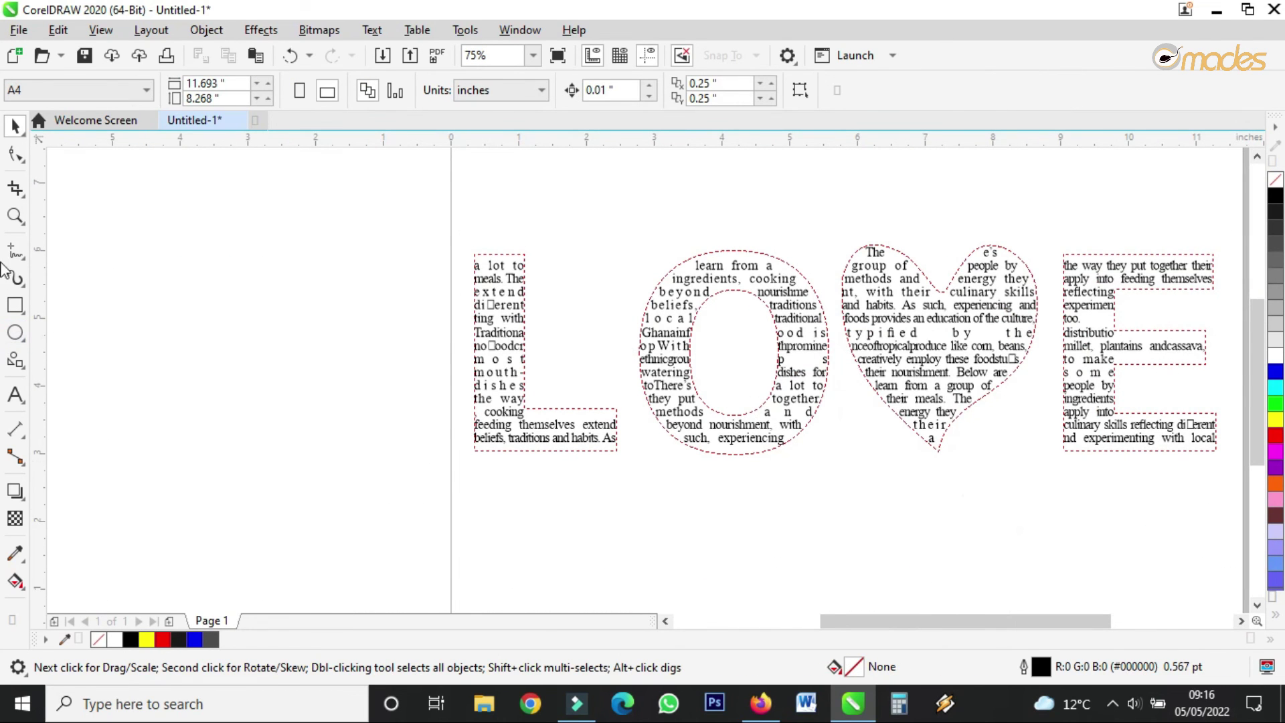
# Zoom in on the text-filled LOVE artwork and check it without outlines in full-screen preview.
pyautogui.click(16, 216)
pyautogui.rightClick(364, 365)
pyautogui.moveTo(387, 271); pyautogui.dragTo(826, 499)
pyautogui.click(557, 58)
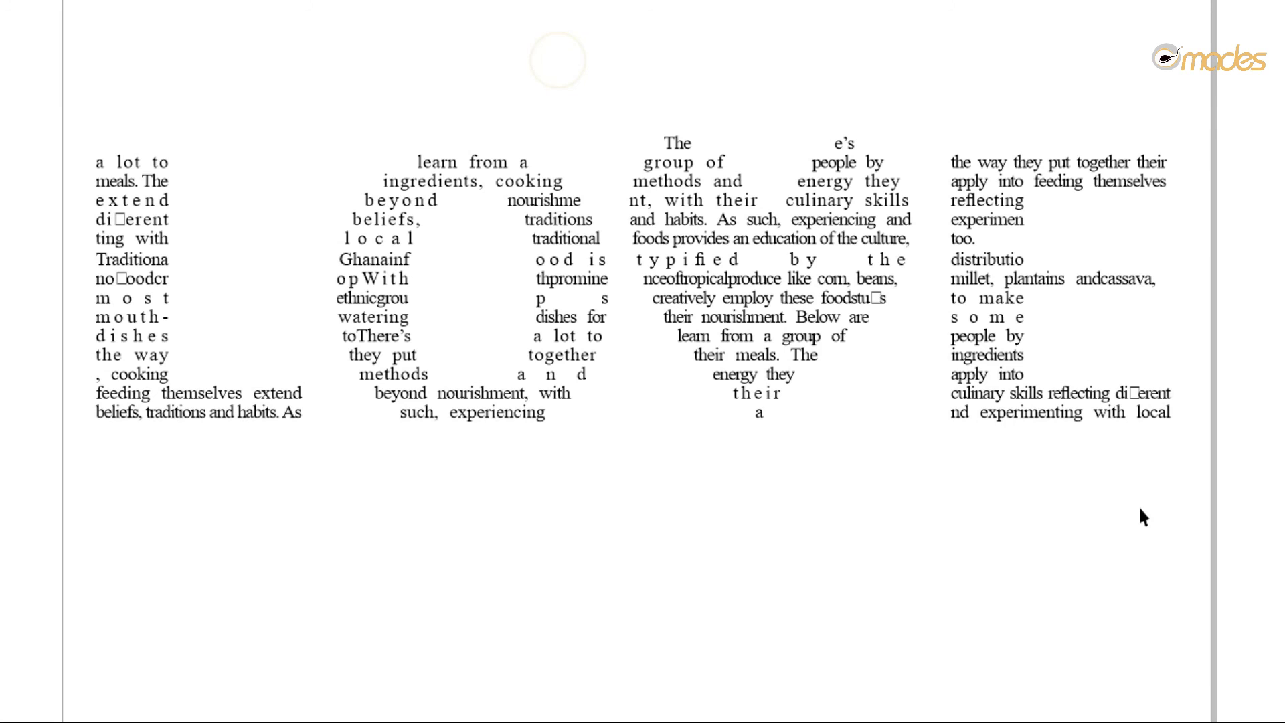
pyautogui.click(1039, 368)
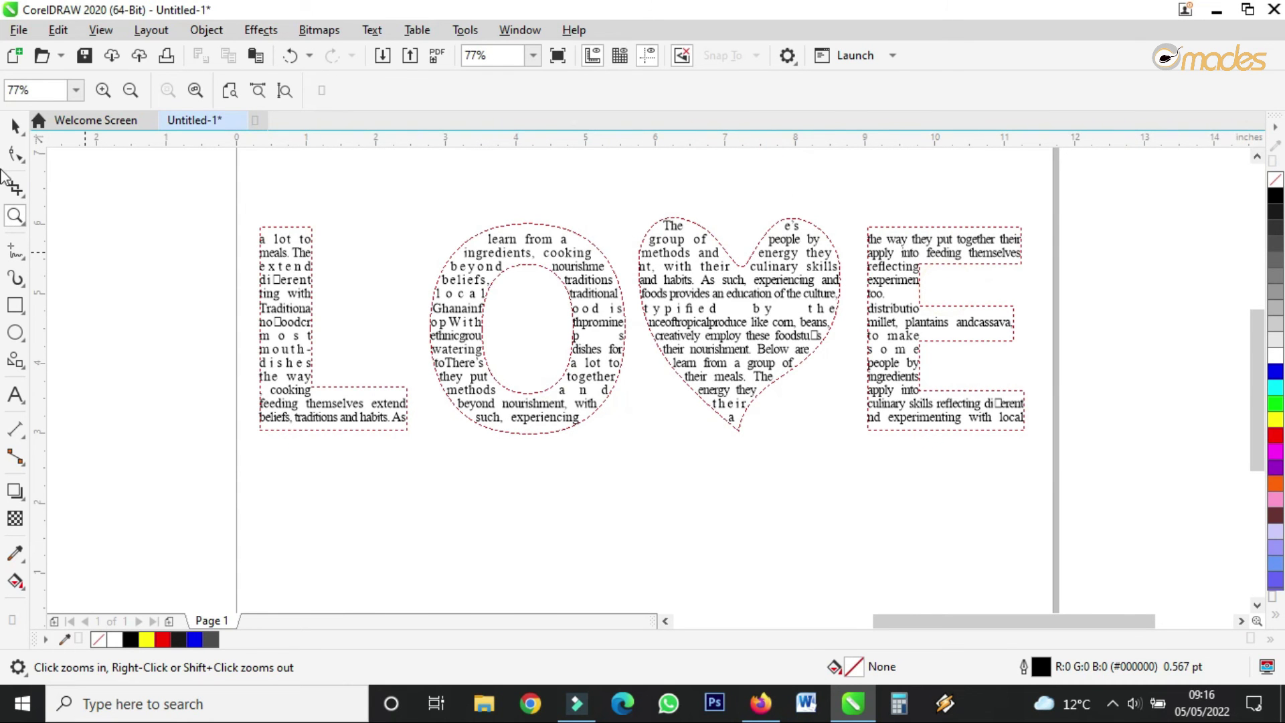
# Move the LOVE artwork to the upper half of the page and deselect it.
pyautogui.click(15, 125)
pyautogui.scroll(-2, 780, 277)
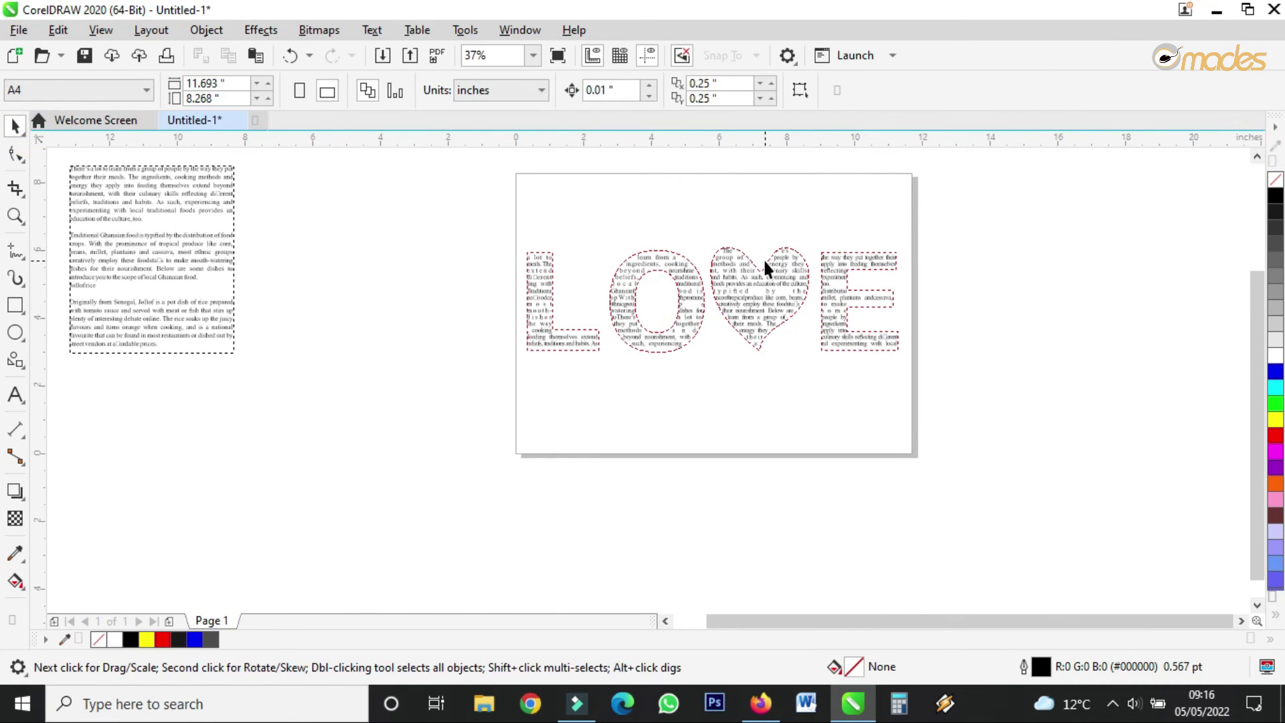
pyautogui.click(763, 259)
pyautogui.moveTo(764, 319); pyautogui.dragTo(768, 263)
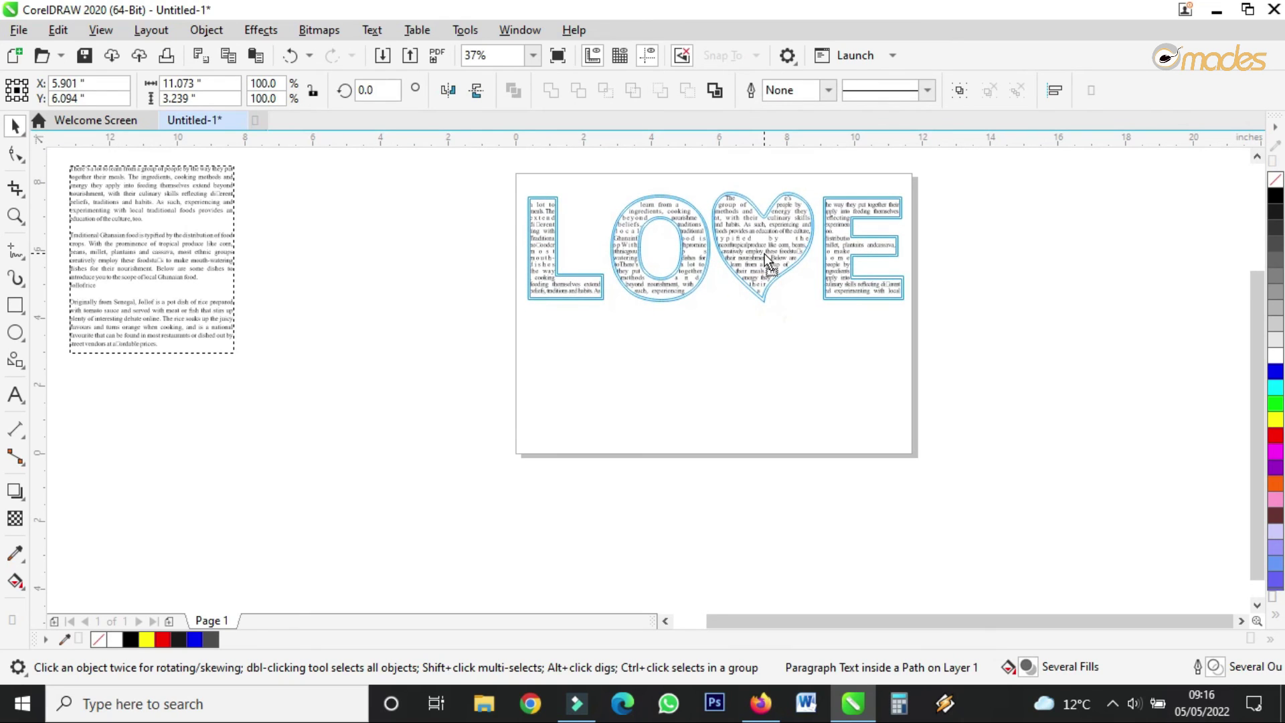
pyautogui.click(893, 315)
# Place a copy of the LOVE artwork directly below the original and fill it with yellow.
pyautogui.click(756, 236)
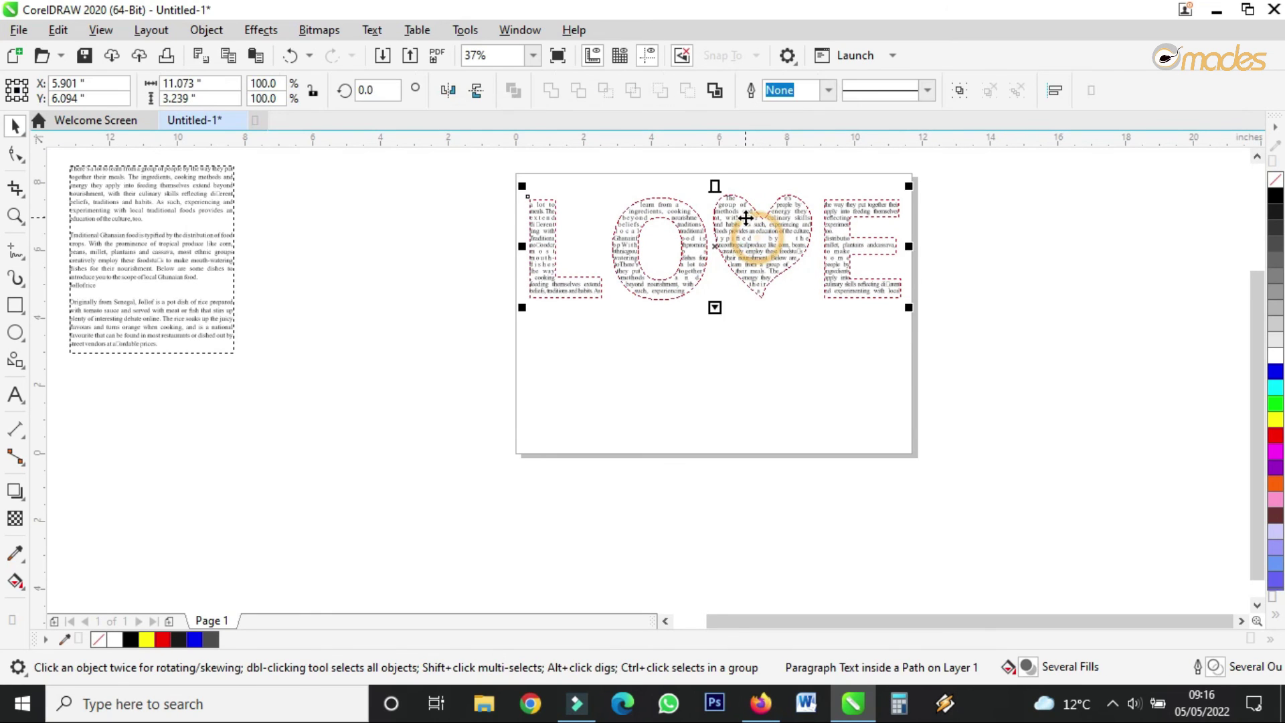
pyautogui.moveTo(745, 218); pyautogui.dragTo(751, 330)
pyautogui.moveTo(1275, 419); pyautogui.dragTo(767, 346)
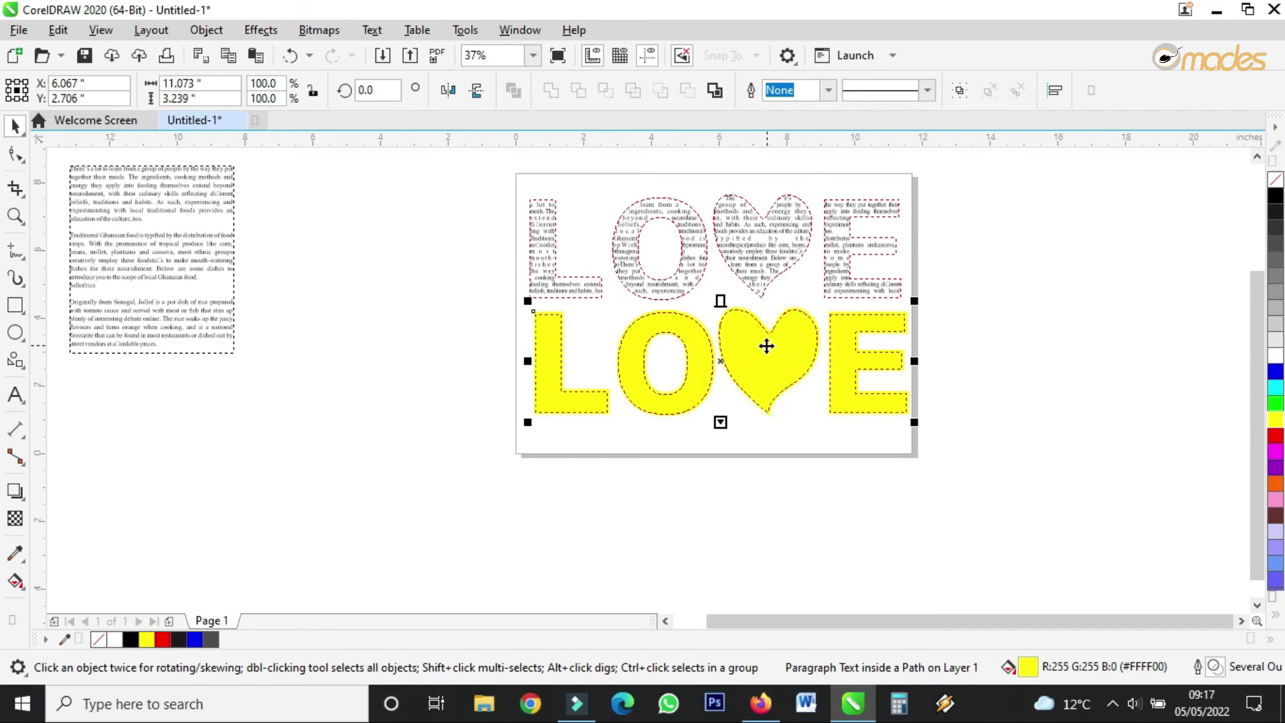
# Select all the text inside the yellow LOVE copy, colour it black and deselect the object.
pyautogui.scroll(3, 764, 347)
pyautogui.doubleClick(765, 341)
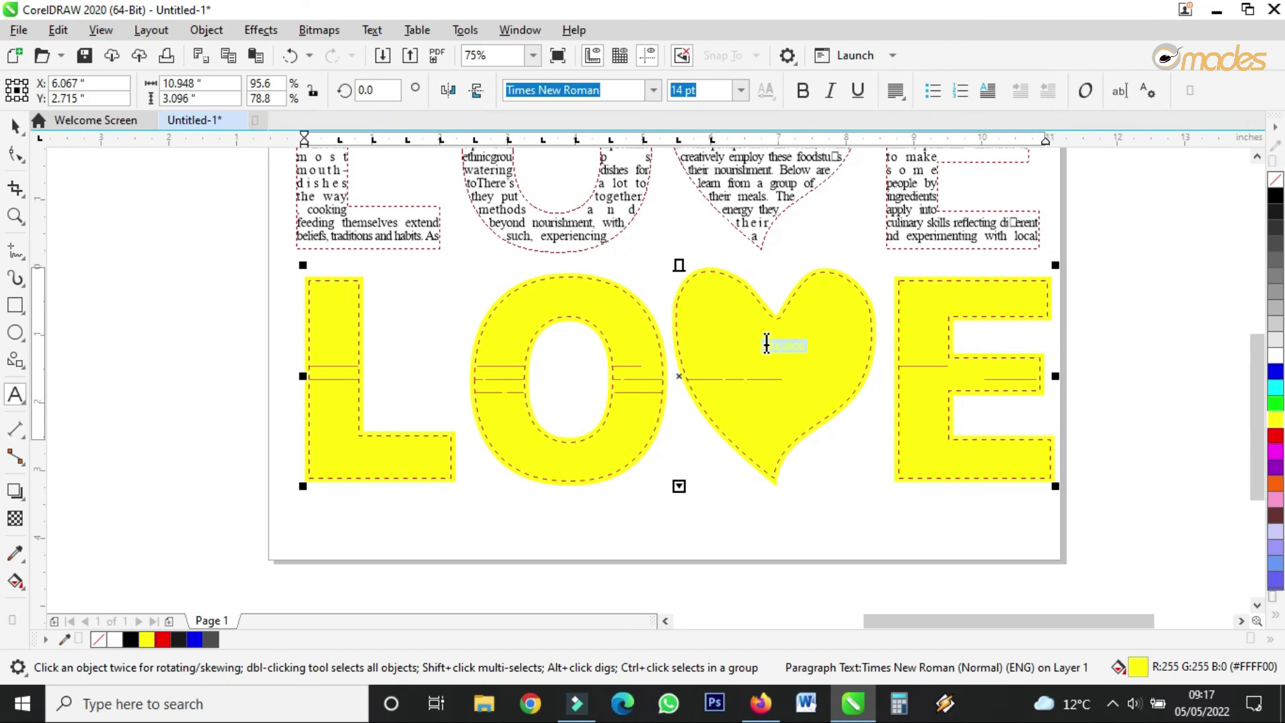
pyautogui.click(766, 343)
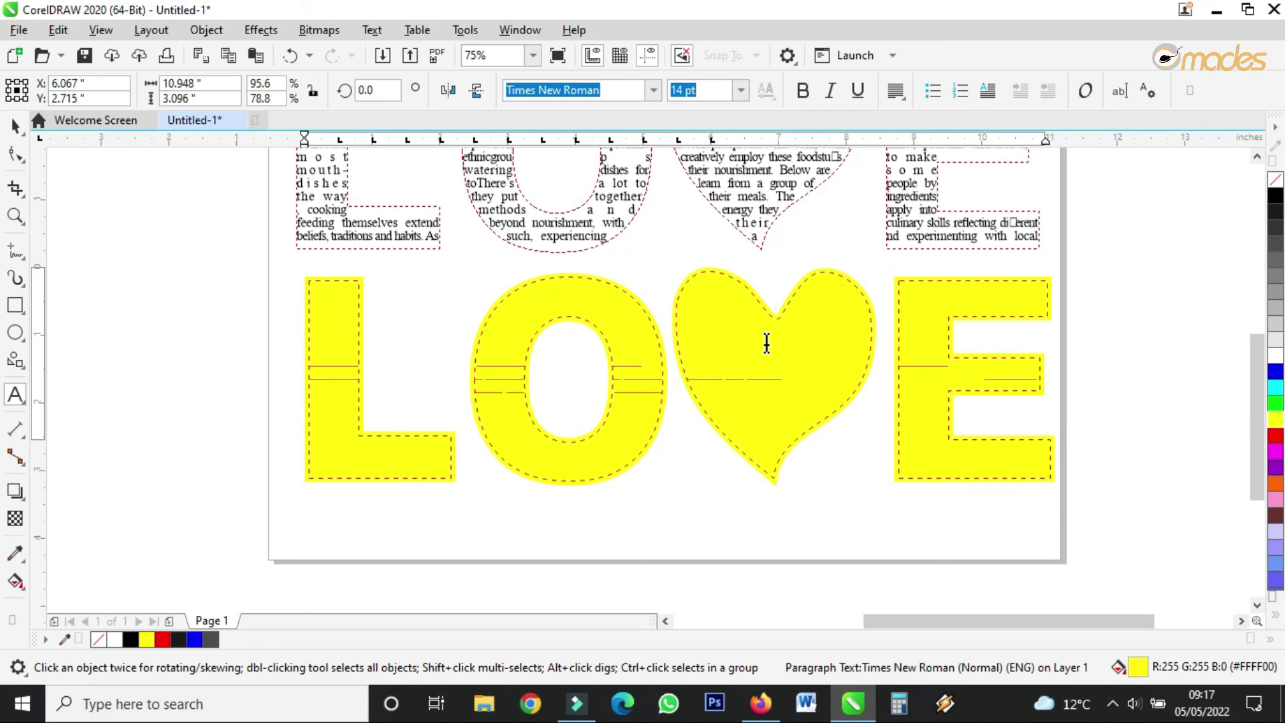
pyautogui.click(751, 344)
pyautogui.press('Escape')
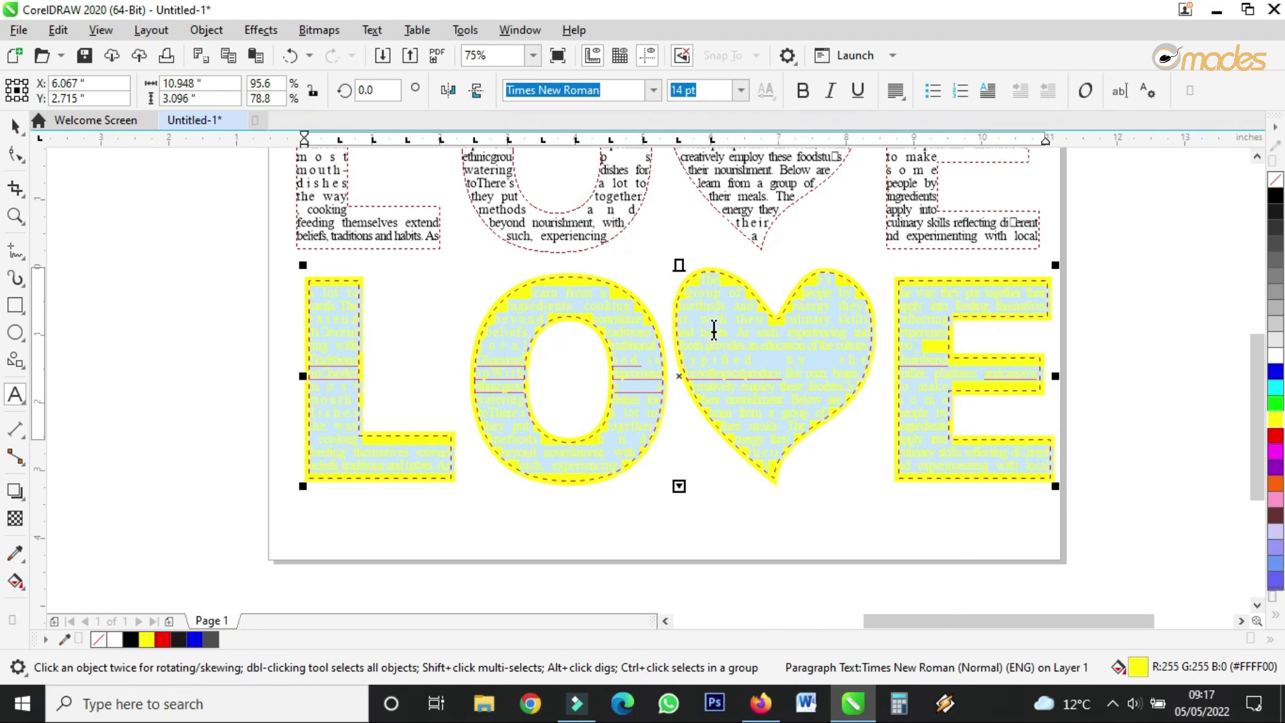
pyautogui.click(1275, 198)
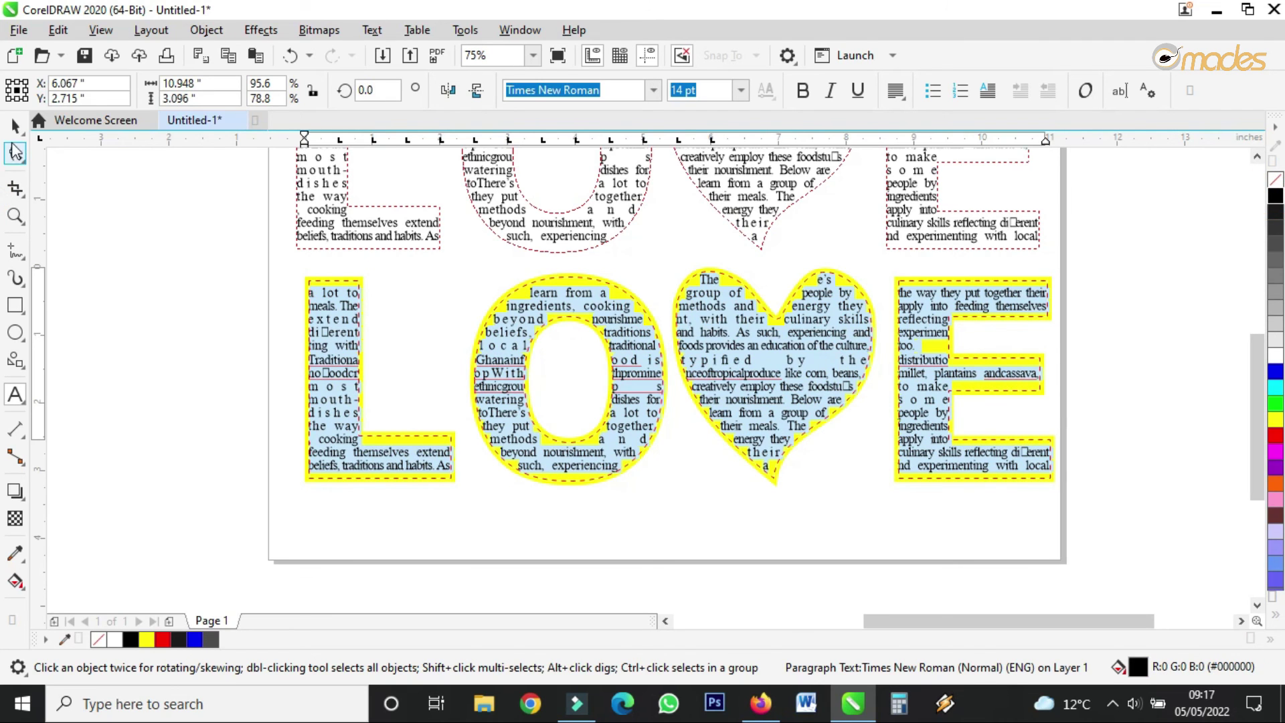
pyautogui.click(18, 128)
pyautogui.click(793, 557)
# Zoom in on both LOVE designs and compare them in full-screen preview.
pyautogui.scroll(-2, 794, 557)
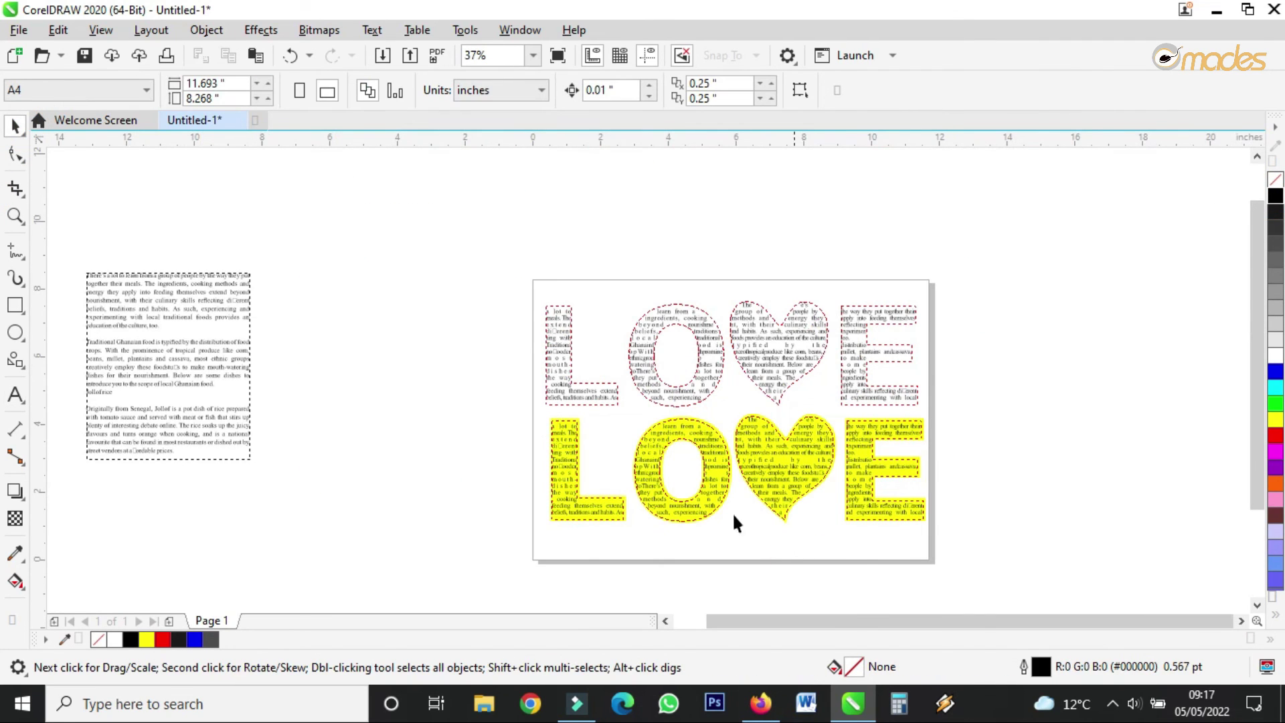
pyautogui.click(15, 215)
pyautogui.moveTo(526, 275)
pyautogui.mouseDown()
pyautogui.moveTo(907, 529)
pyautogui.moveTo(950, 536)
pyautogui.mouseUp()
pyautogui.press('F9')
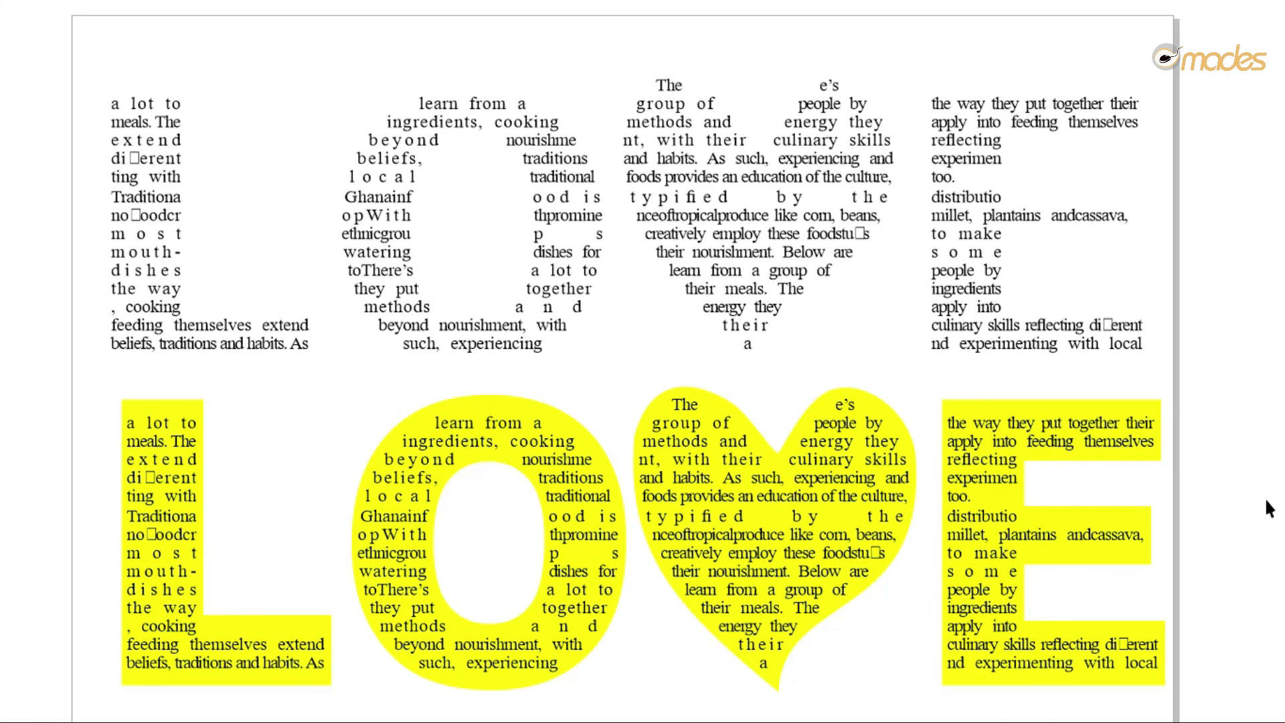
pyautogui.click(1270, 509)
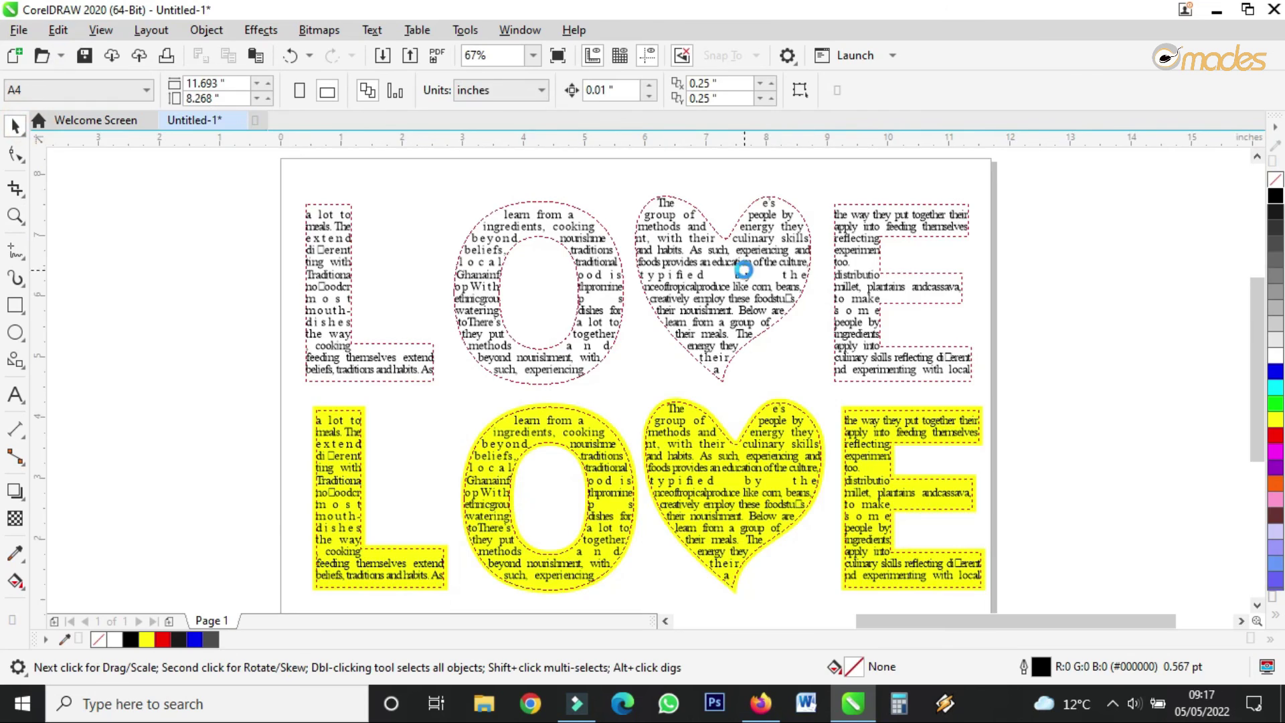
# Widen the gap between the designs by moving the yellow LOVE down and the unfilled LOVE slightly up.
pyautogui.scroll(-2, 743, 270)
pyautogui.click(738, 360)
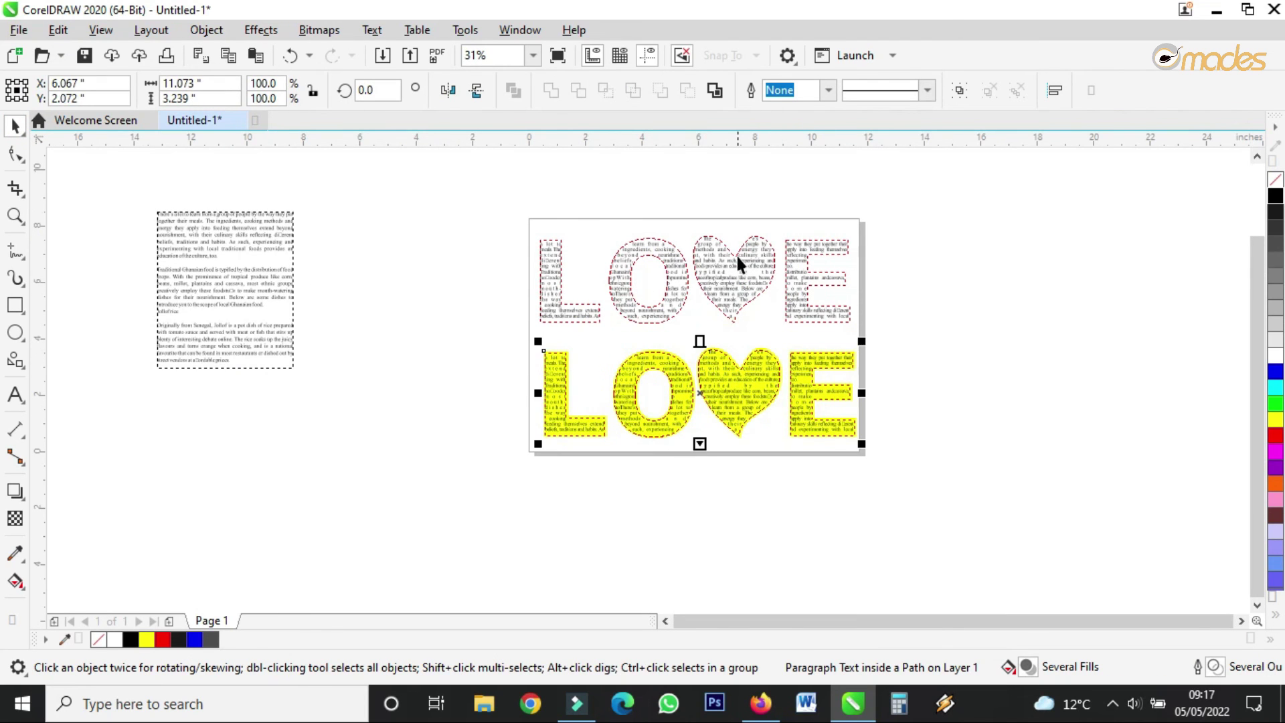
pyautogui.moveTo(734, 268); pyautogui.dragTo(736, 263)
pyautogui.click(1041, 316)
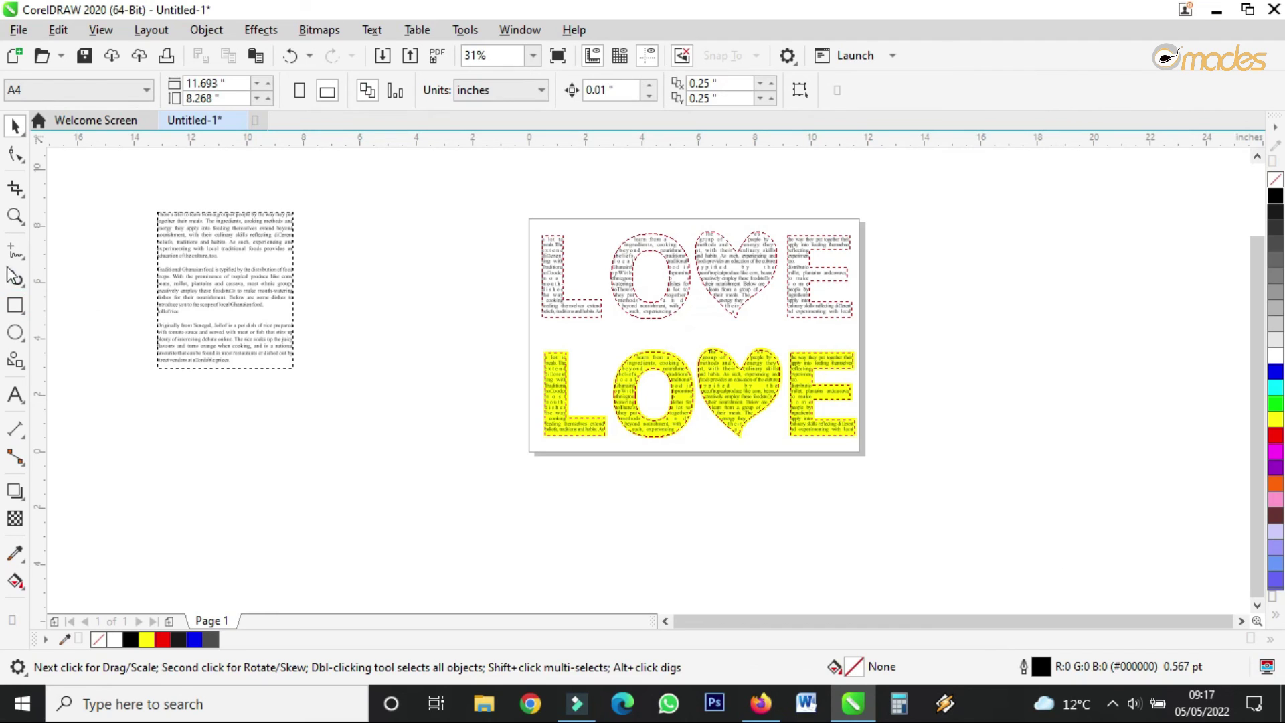
# Zoom to the whole page and review the final layout of both LOVE designs in full-screen preview.
pyautogui.click(15, 215)
pyautogui.moveTo(476, 189); pyautogui.dragTo(955, 536)
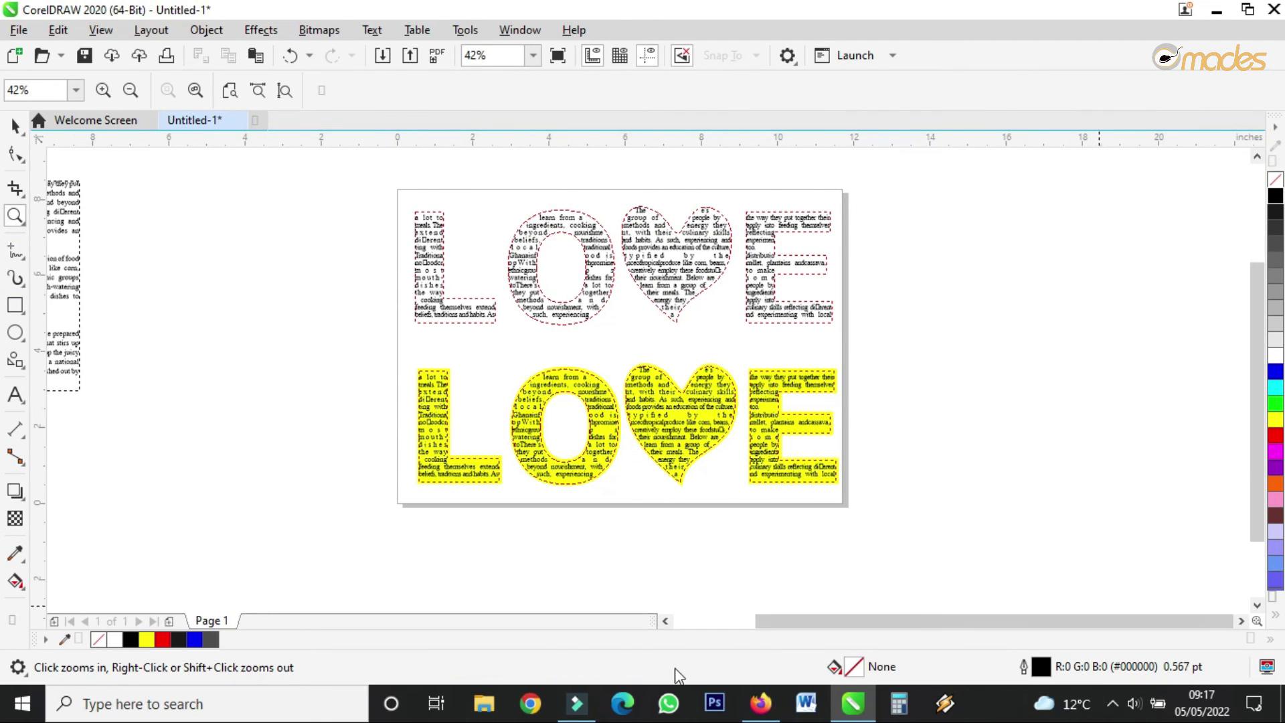
pyautogui.click(559, 57)
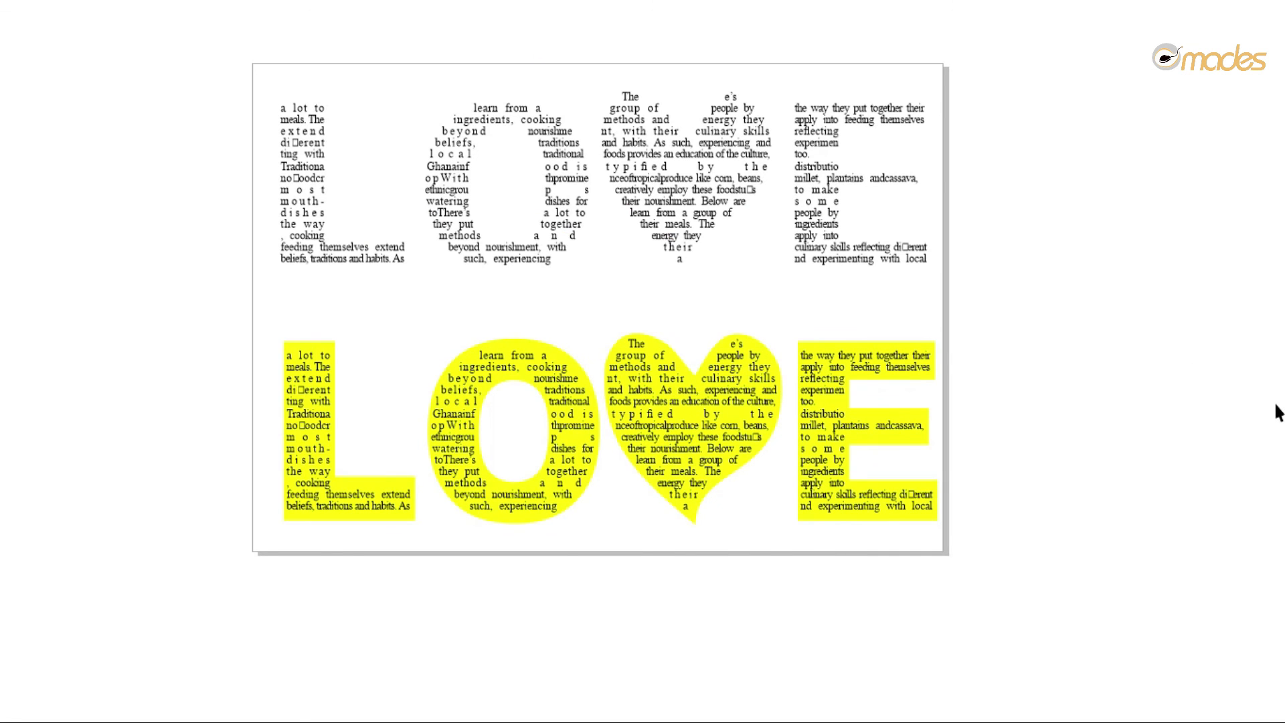